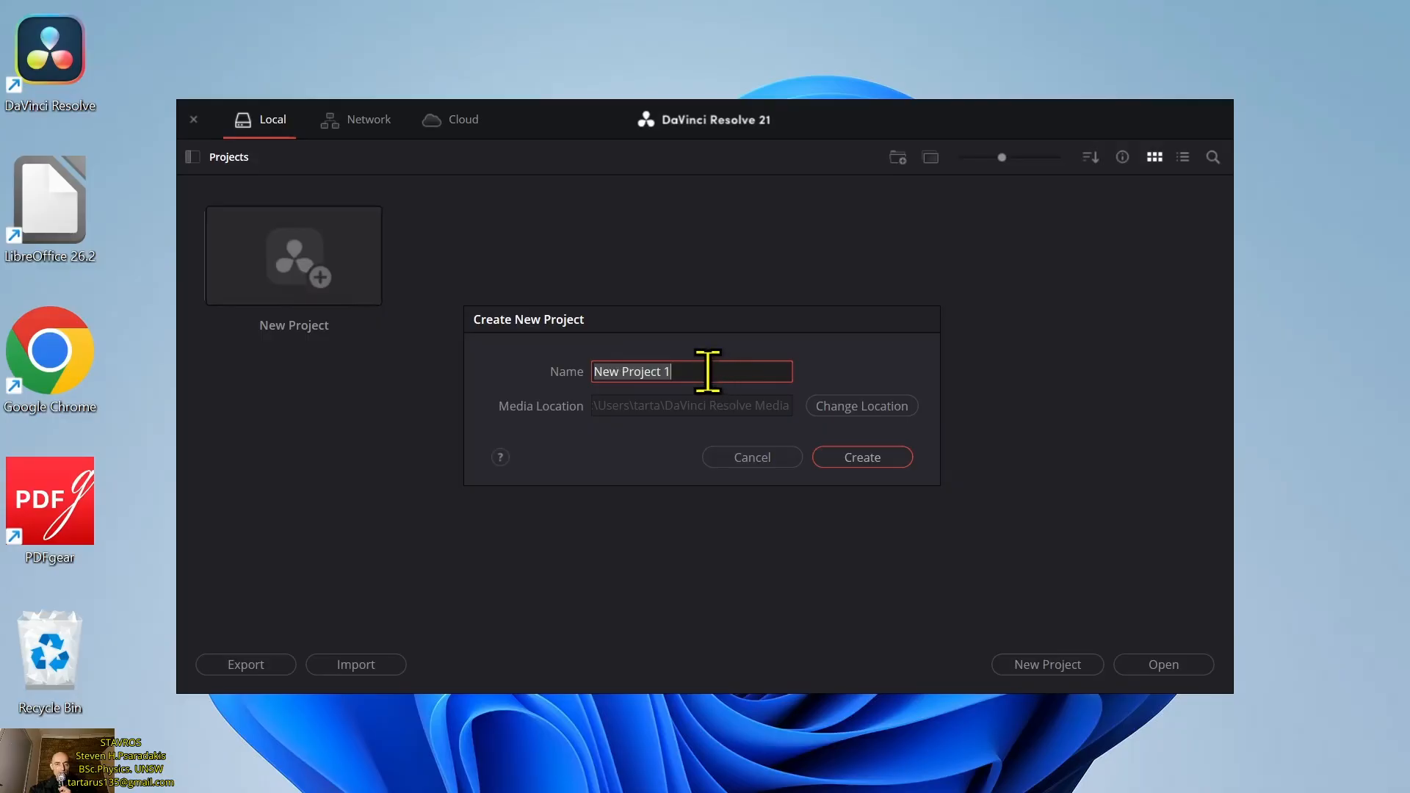
# - Create a new project named "color"
pyautogui.click(706, 371)
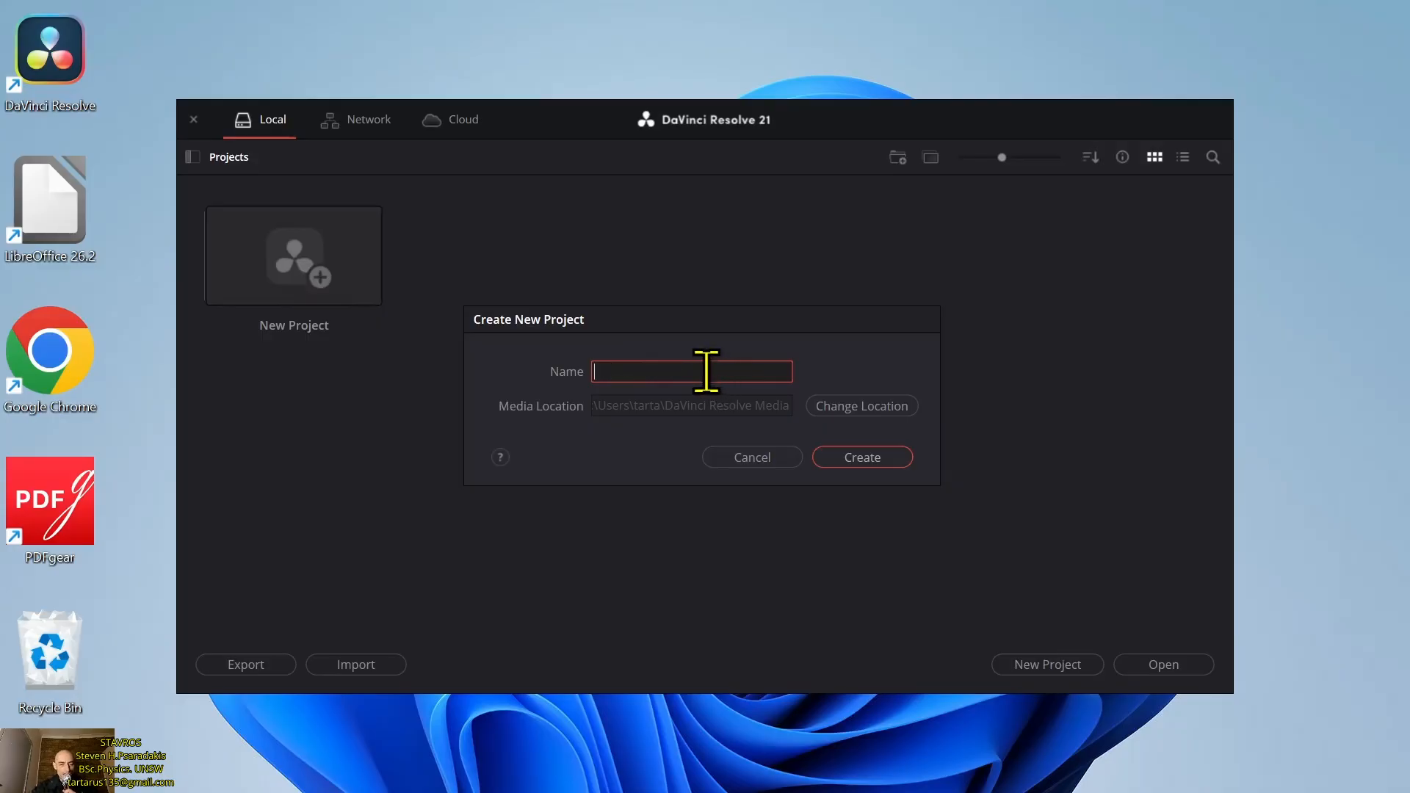
pyautogui.write('color')
pyautogui.click(868, 462)
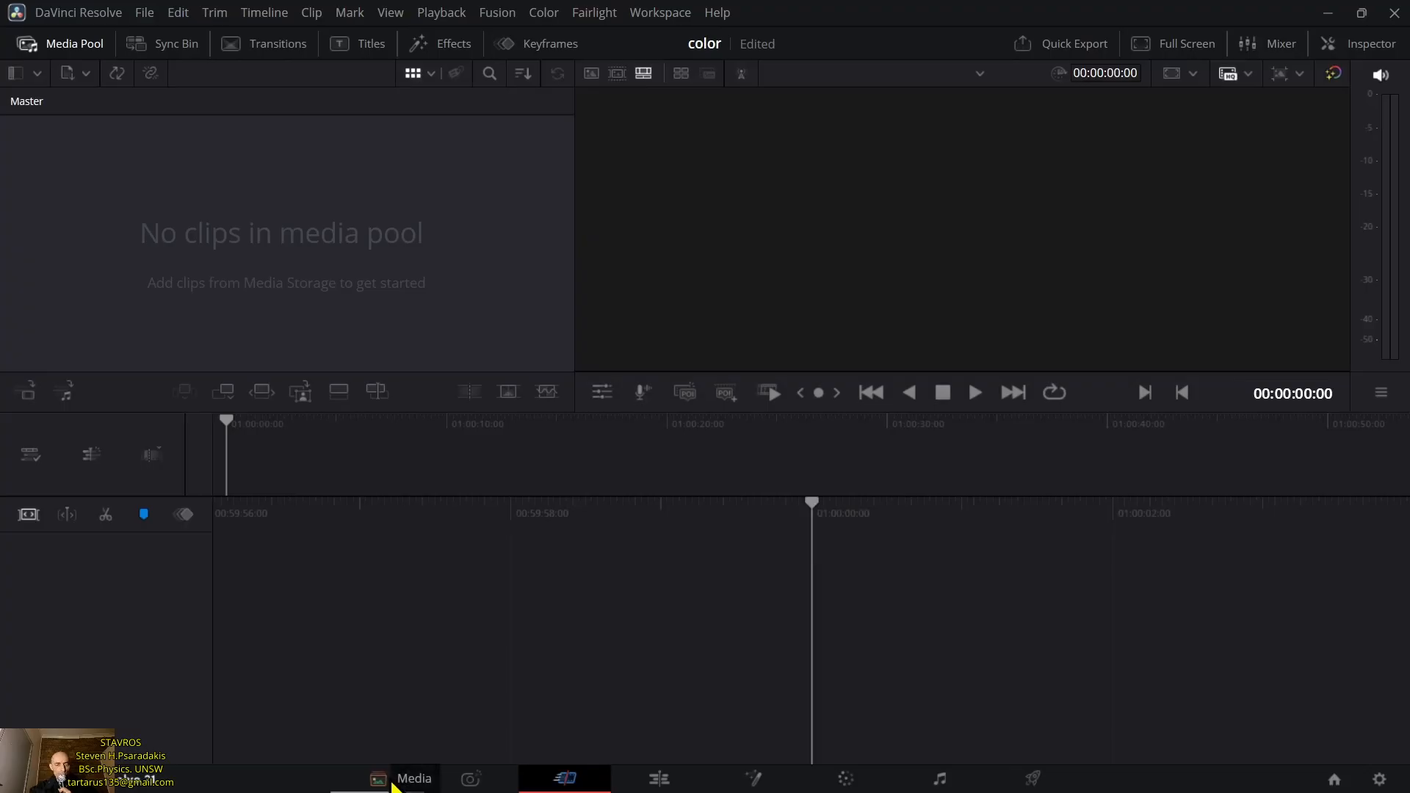
# - Add enginetest.mp4 from the Videos folder to the media pool and change the project frame rate to 30 frames per second
pyautogui.click(392, 785)
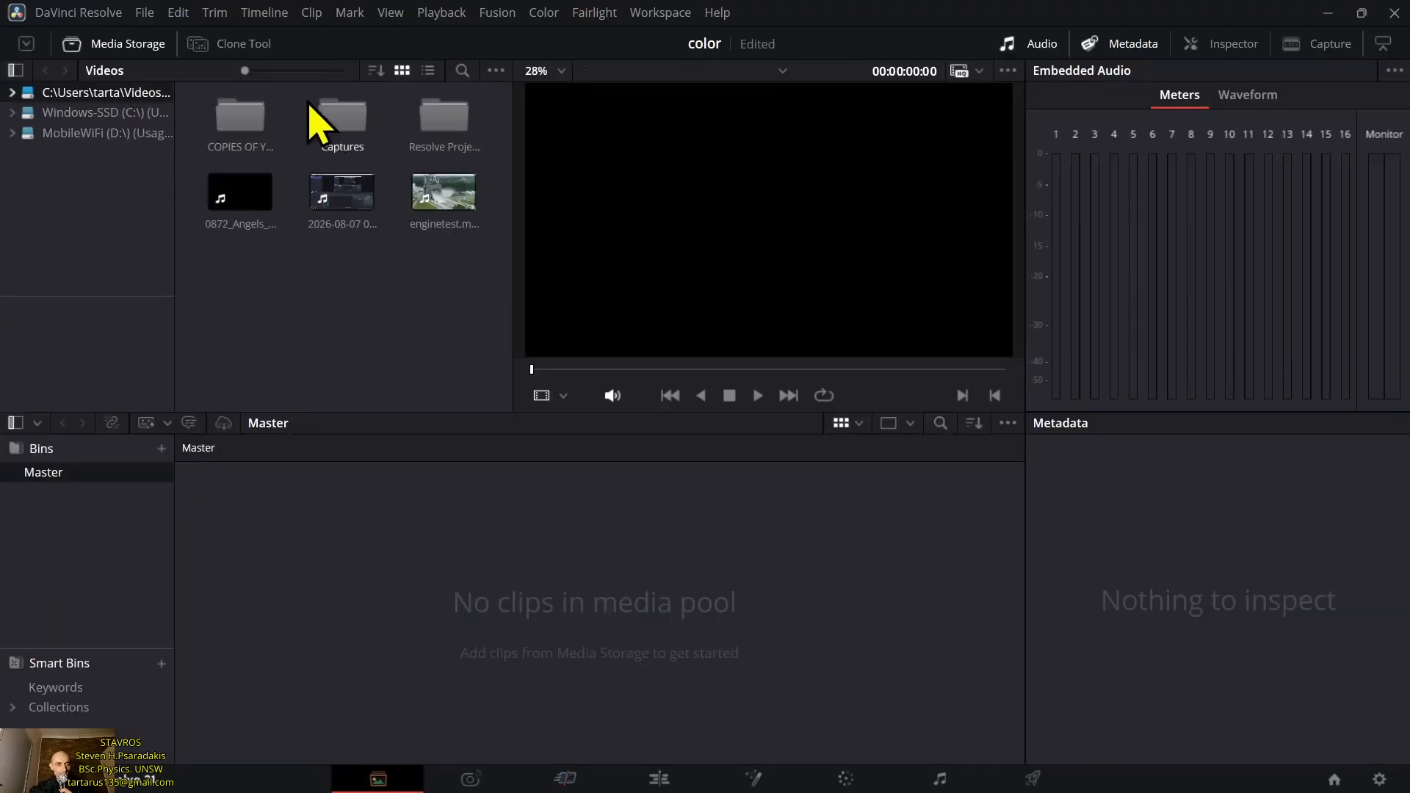
pyautogui.click(439, 211)
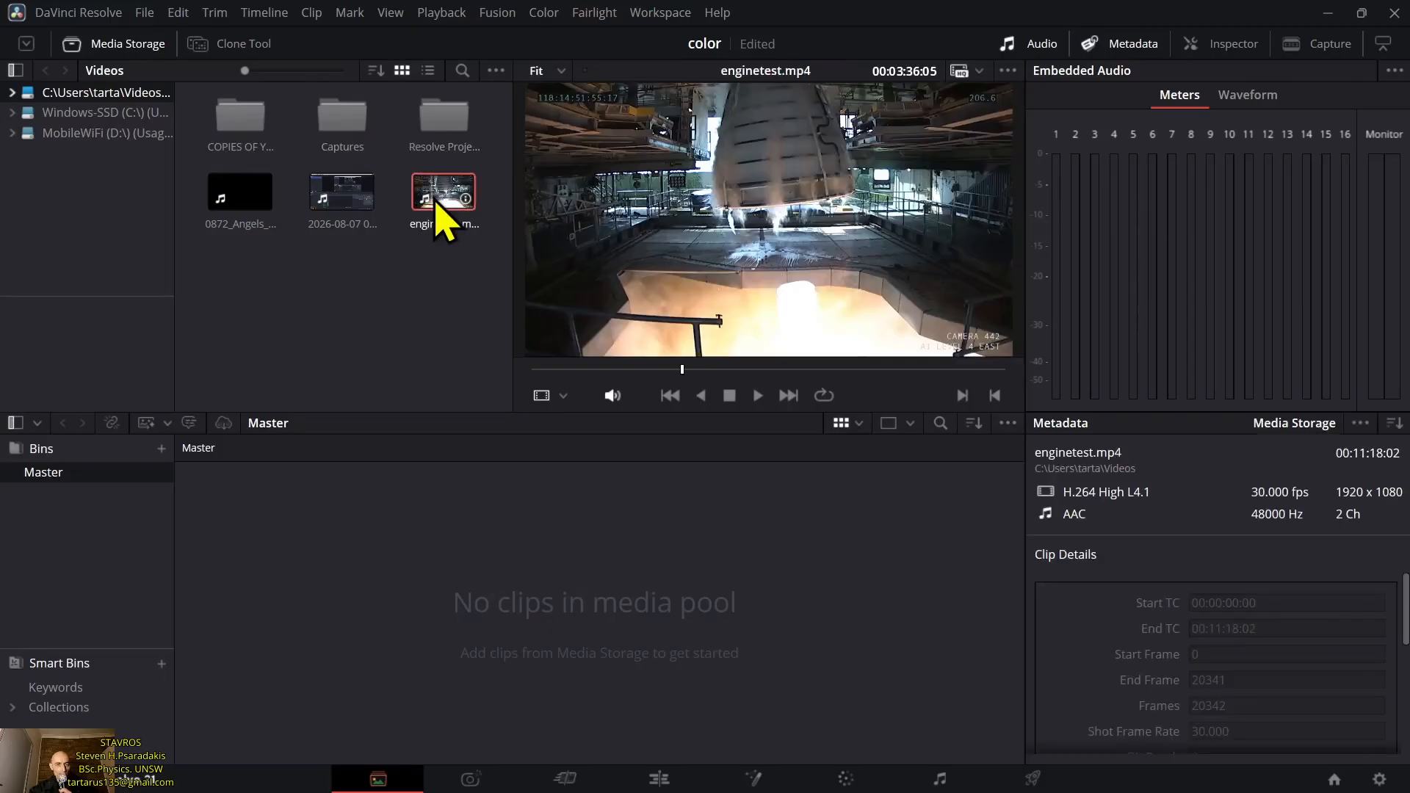
pyautogui.rightClick(435, 201)
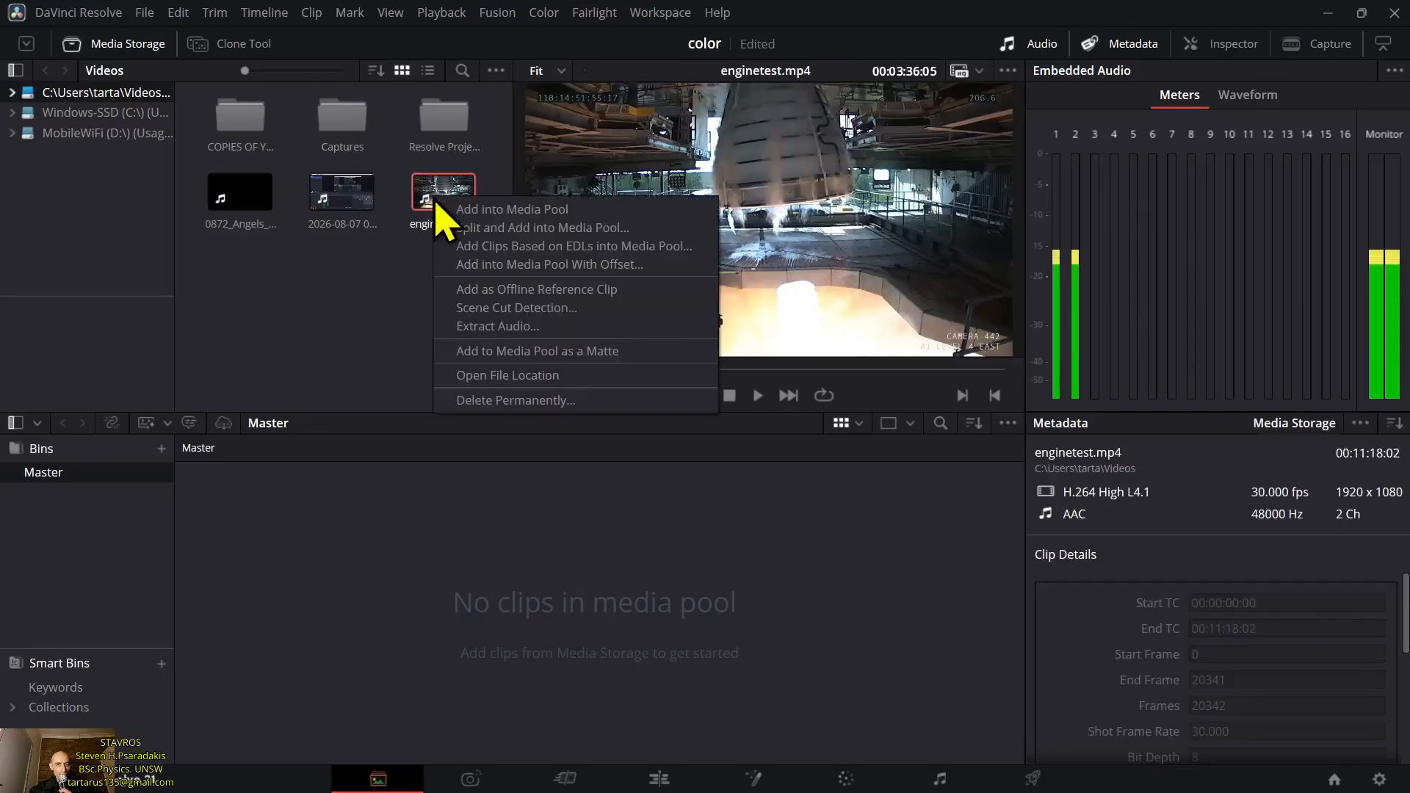
pyautogui.click(472, 209)
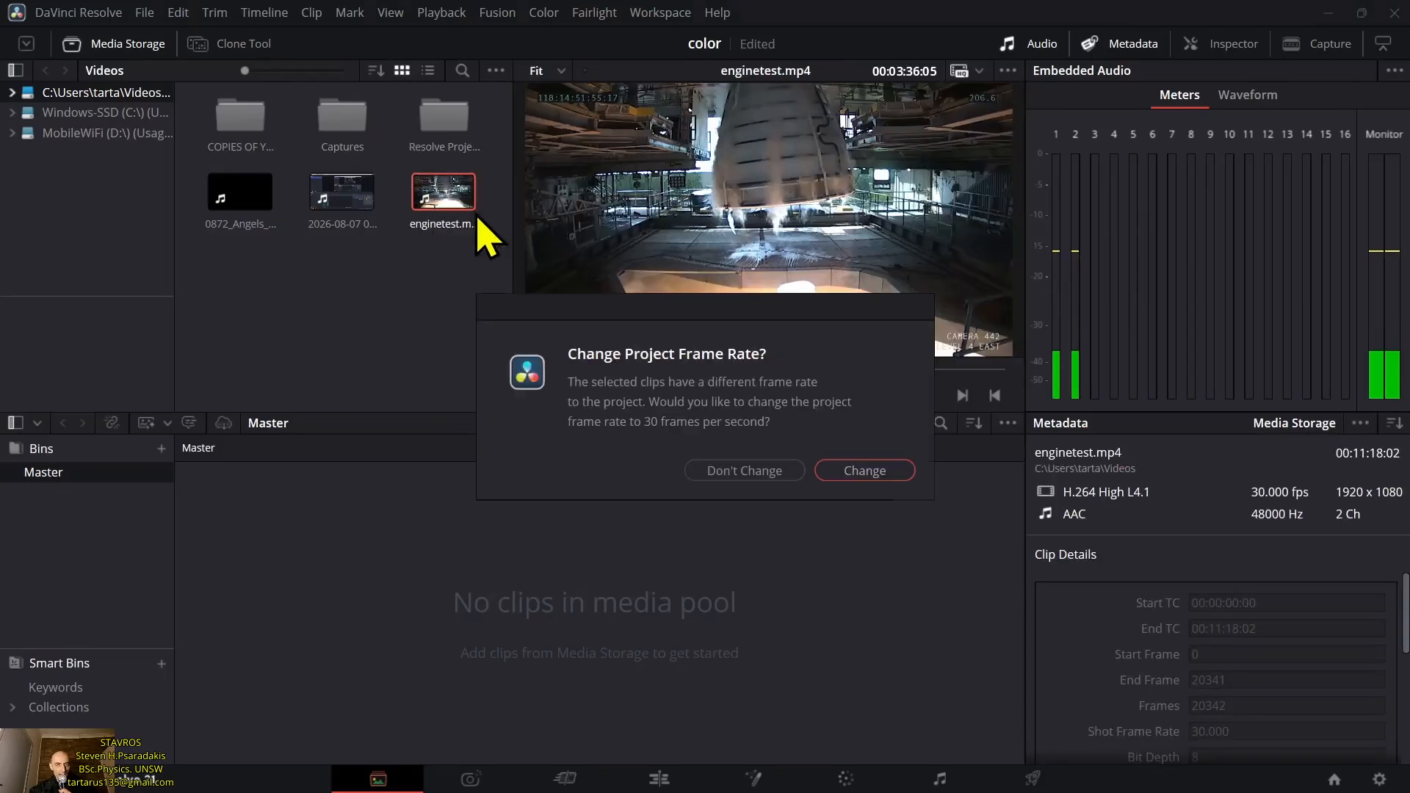
pyautogui.click(822, 471)
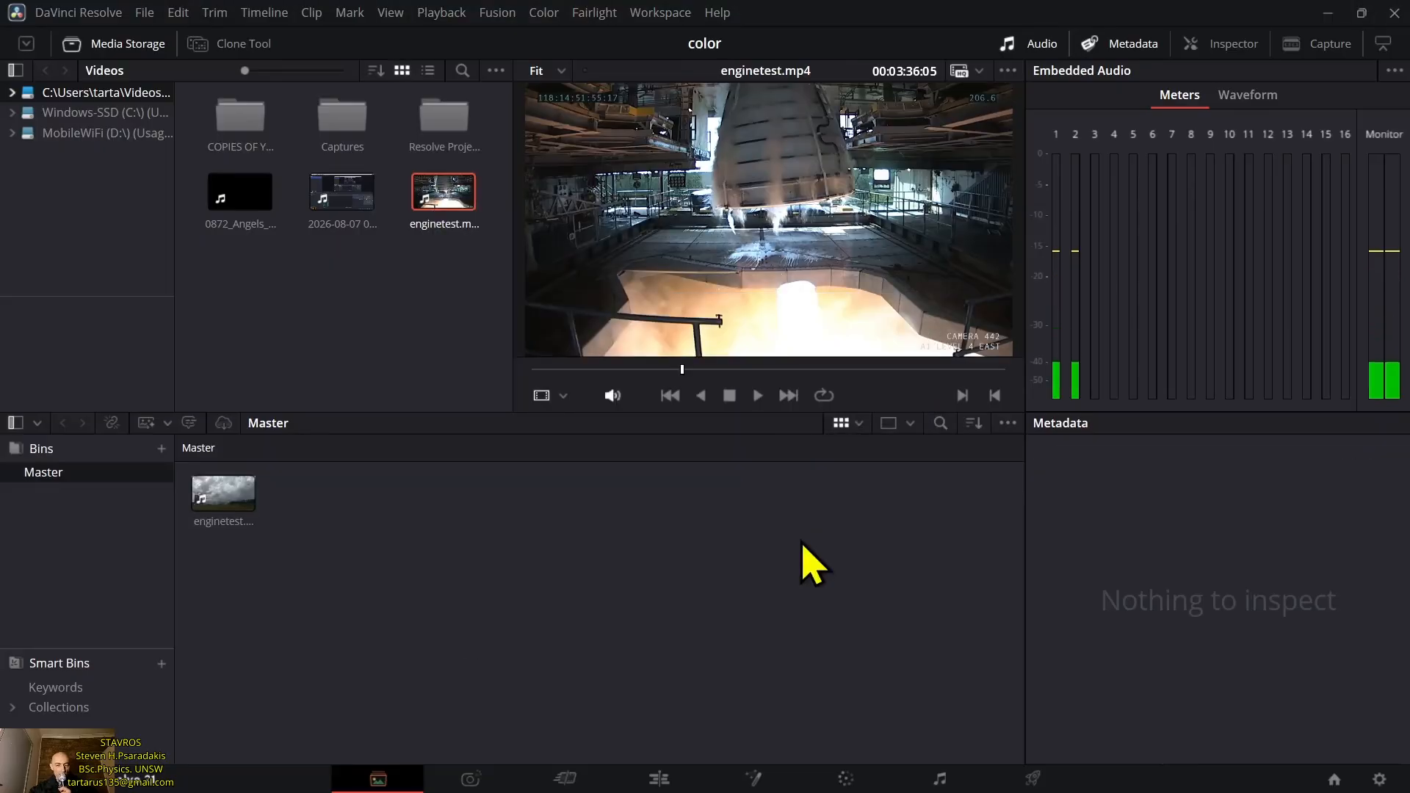
# - On the Edit page, create a new timeline named Timeline 1 from the enginetest.mp4 clip, using the project settings
pyautogui.click(667, 781)
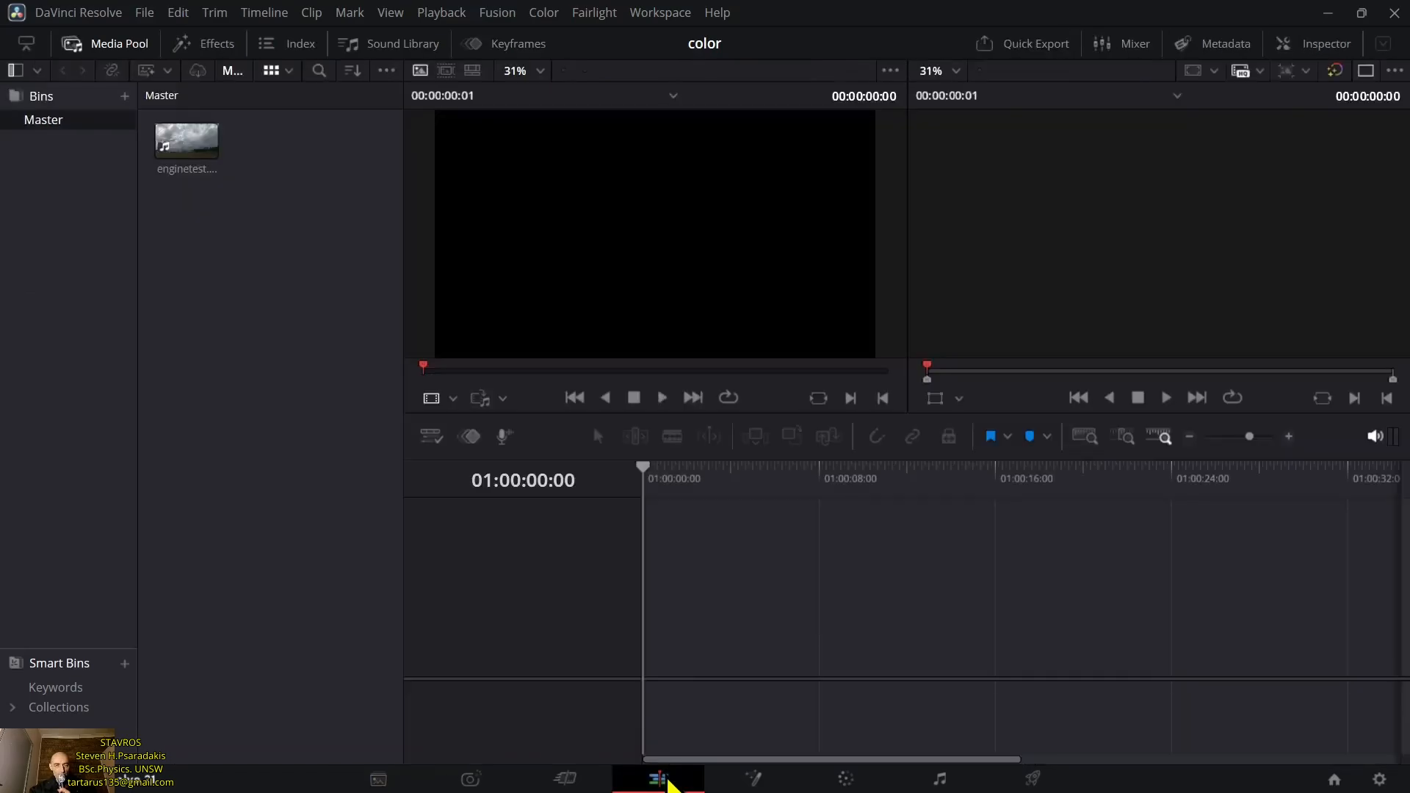
pyautogui.click(189, 147)
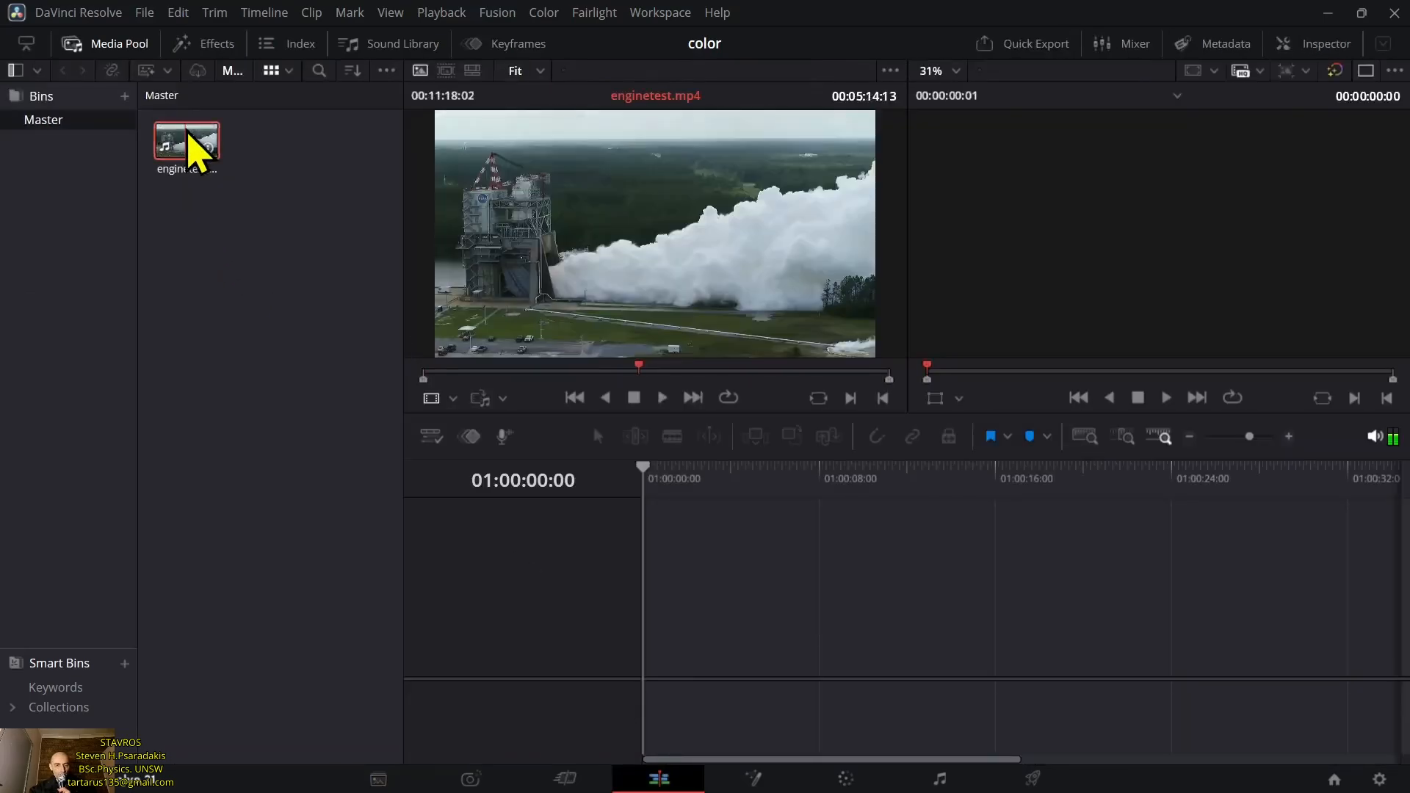
pyautogui.rightClick(188, 131)
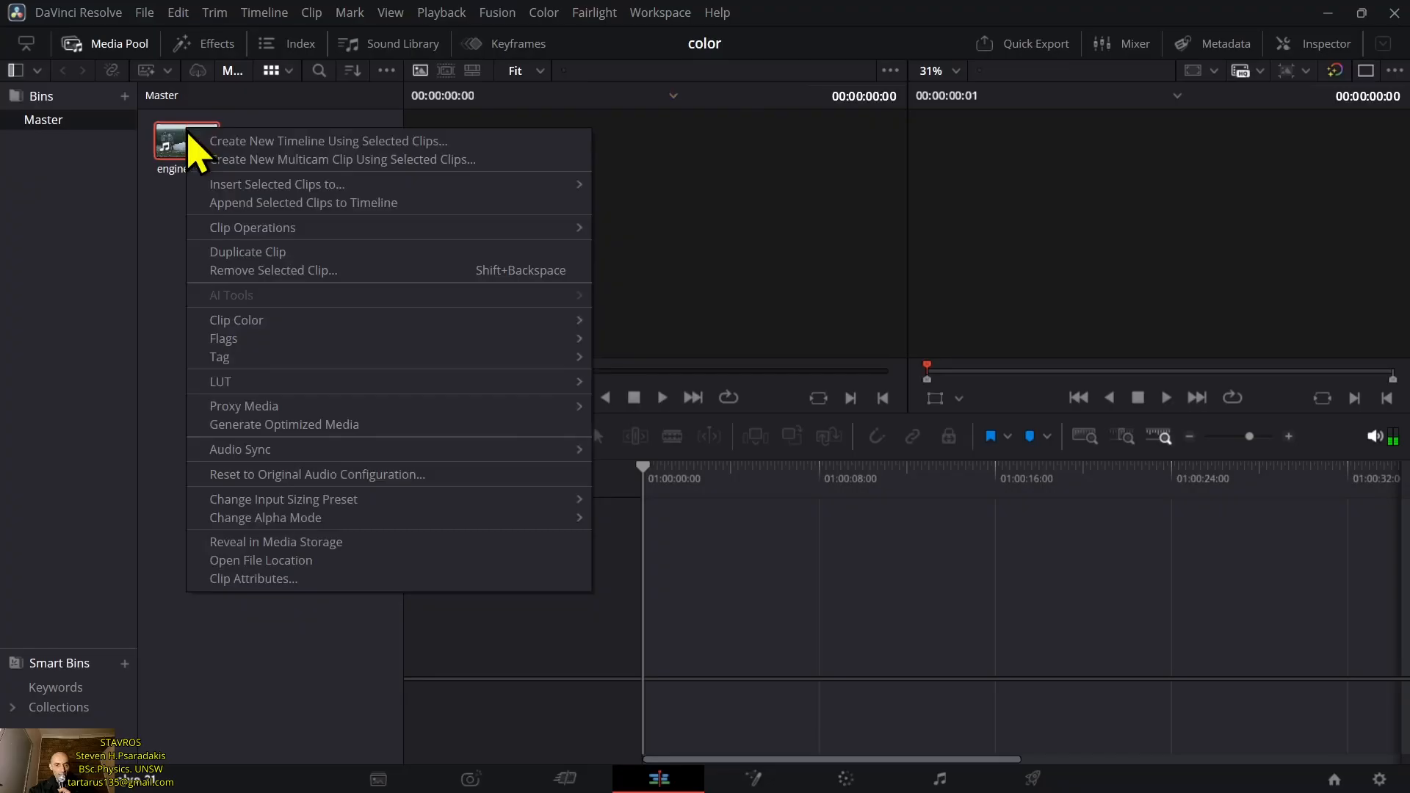
pyautogui.click(232, 143)
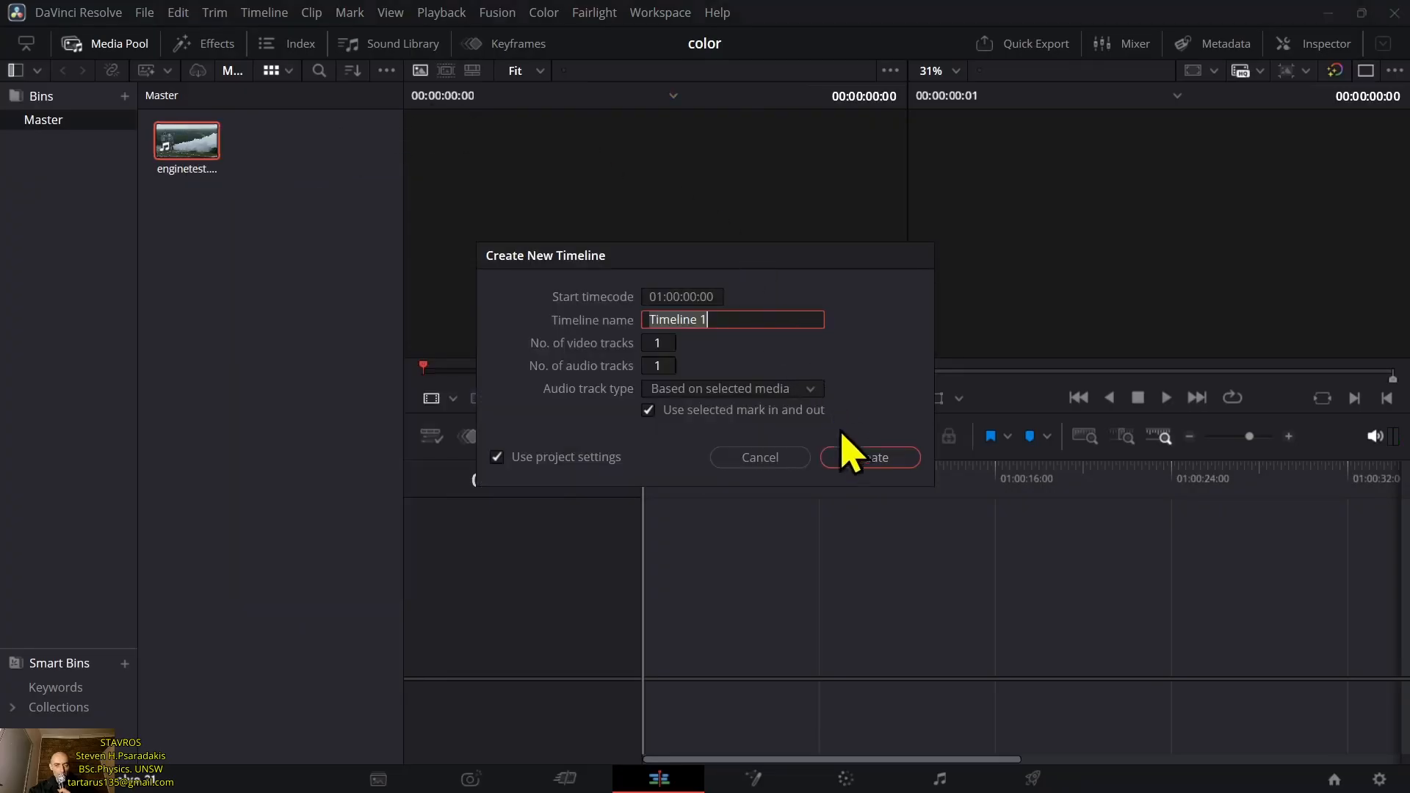
pyautogui.click(864, 468)
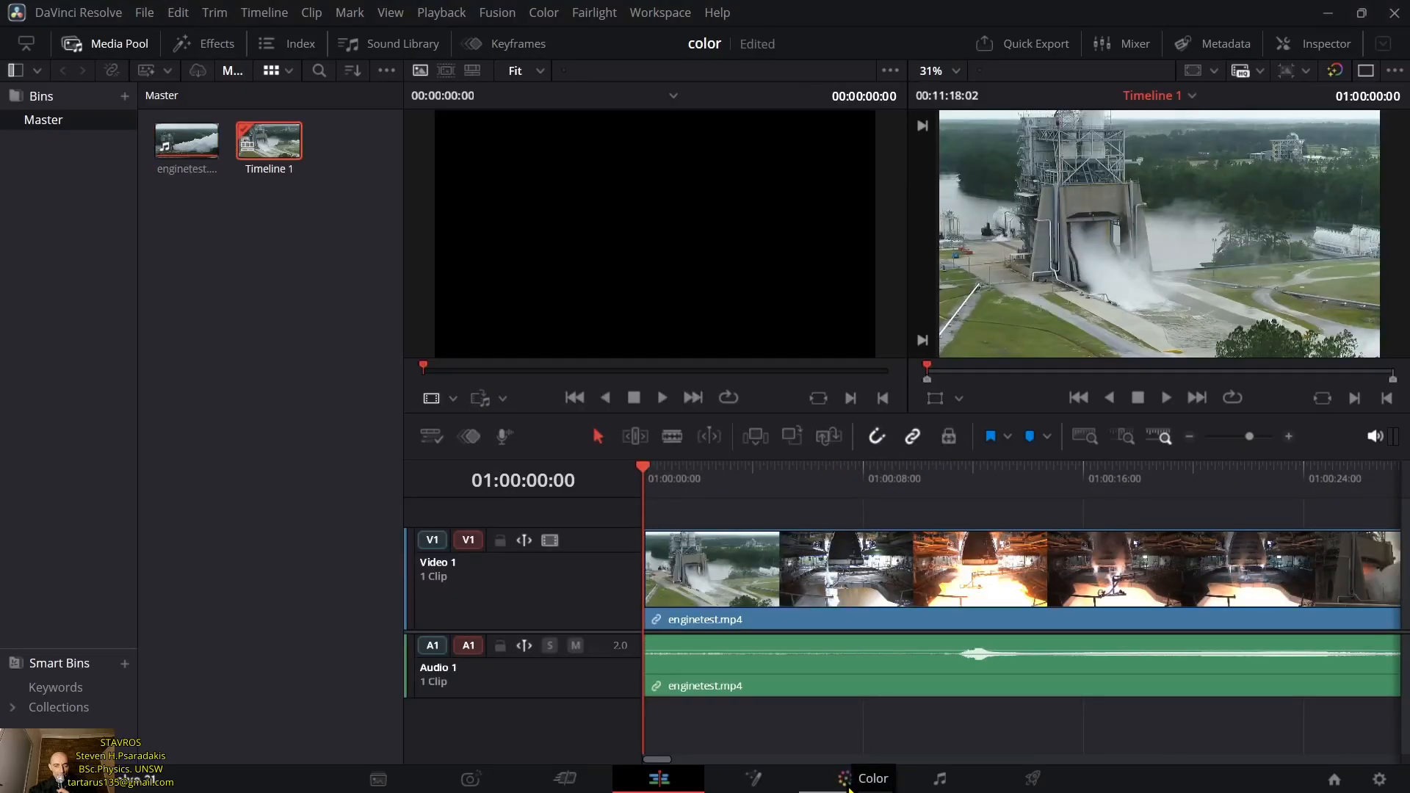
# - Switch to the Color page and reset the interface layout
pyautogui.click(847, 783)
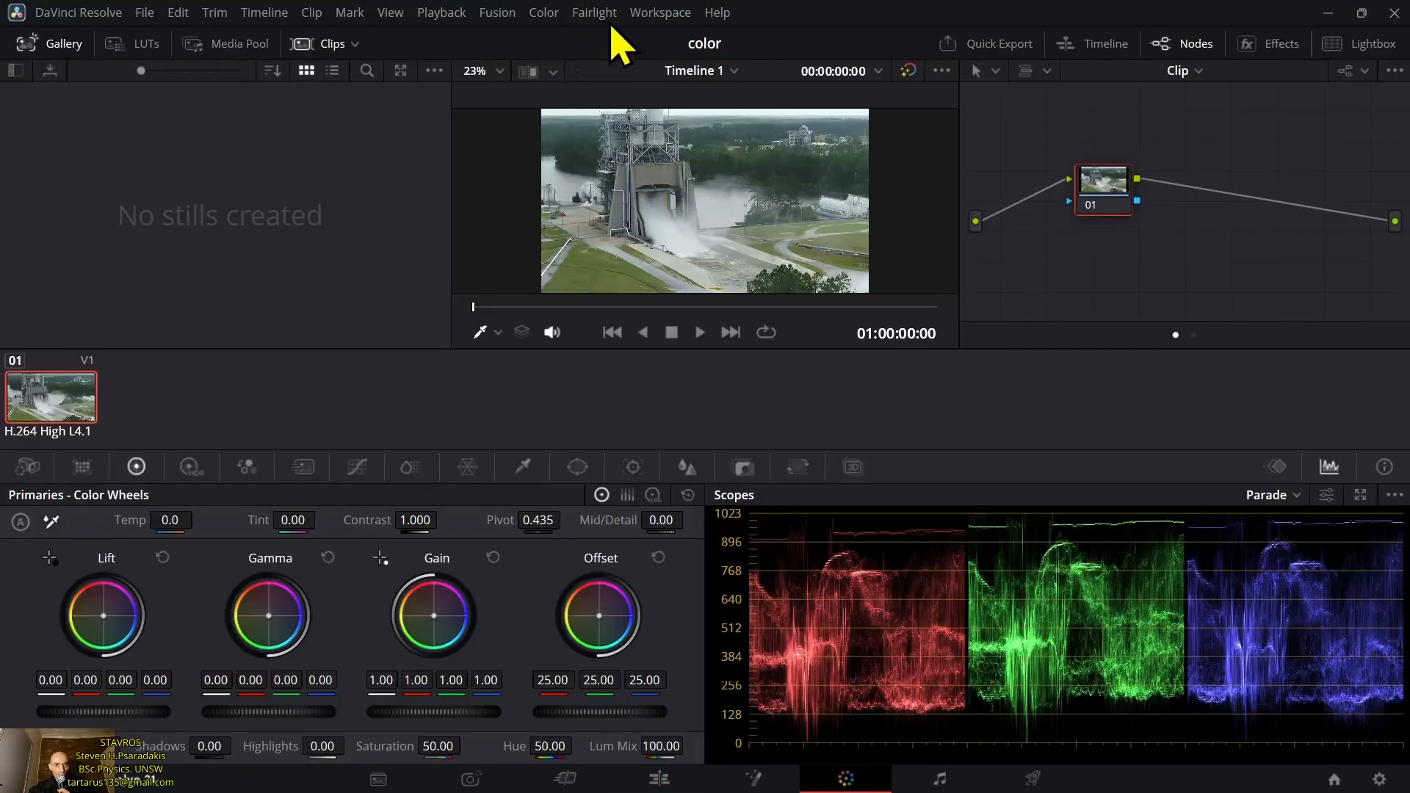
pyautogui.click(655, 14)
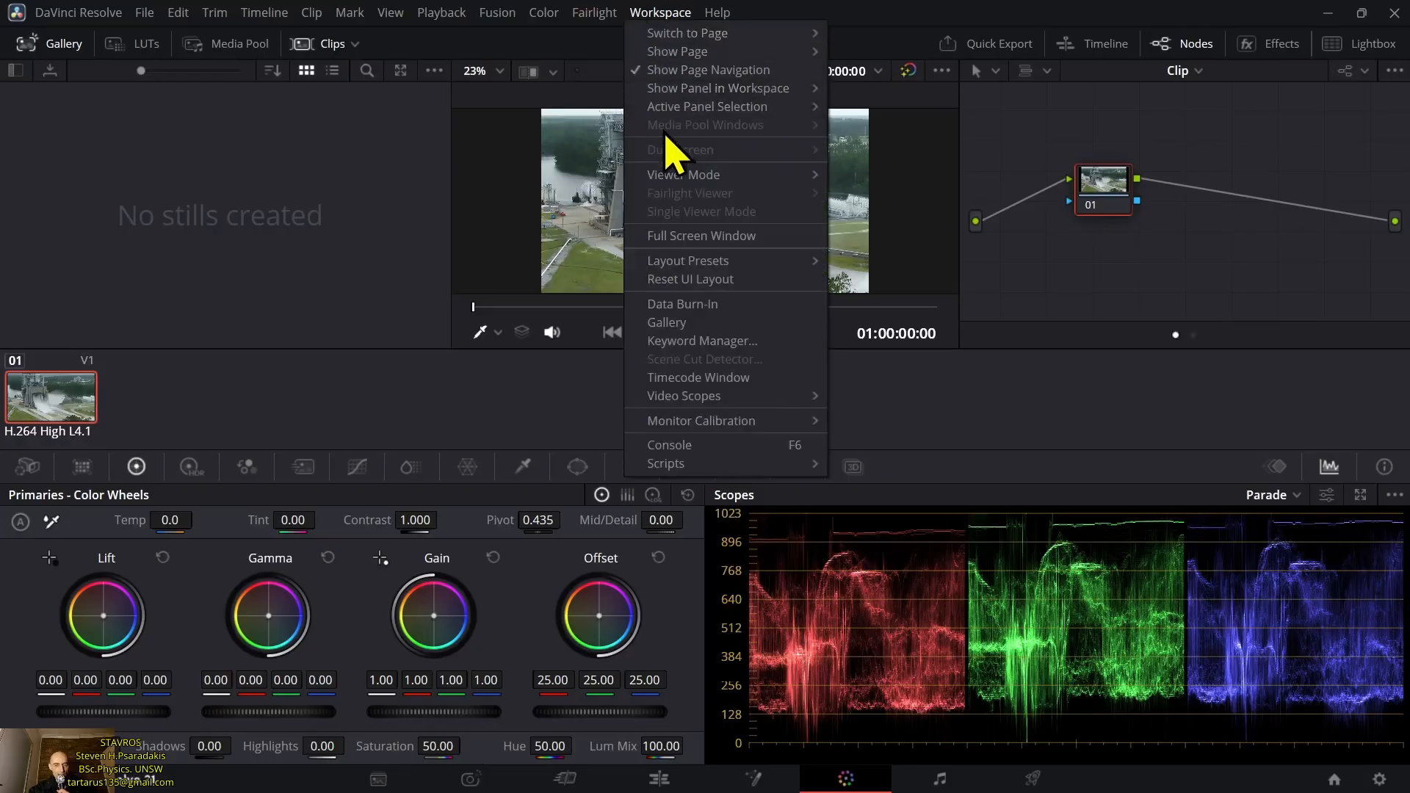
pyautogui.click(691, 280)
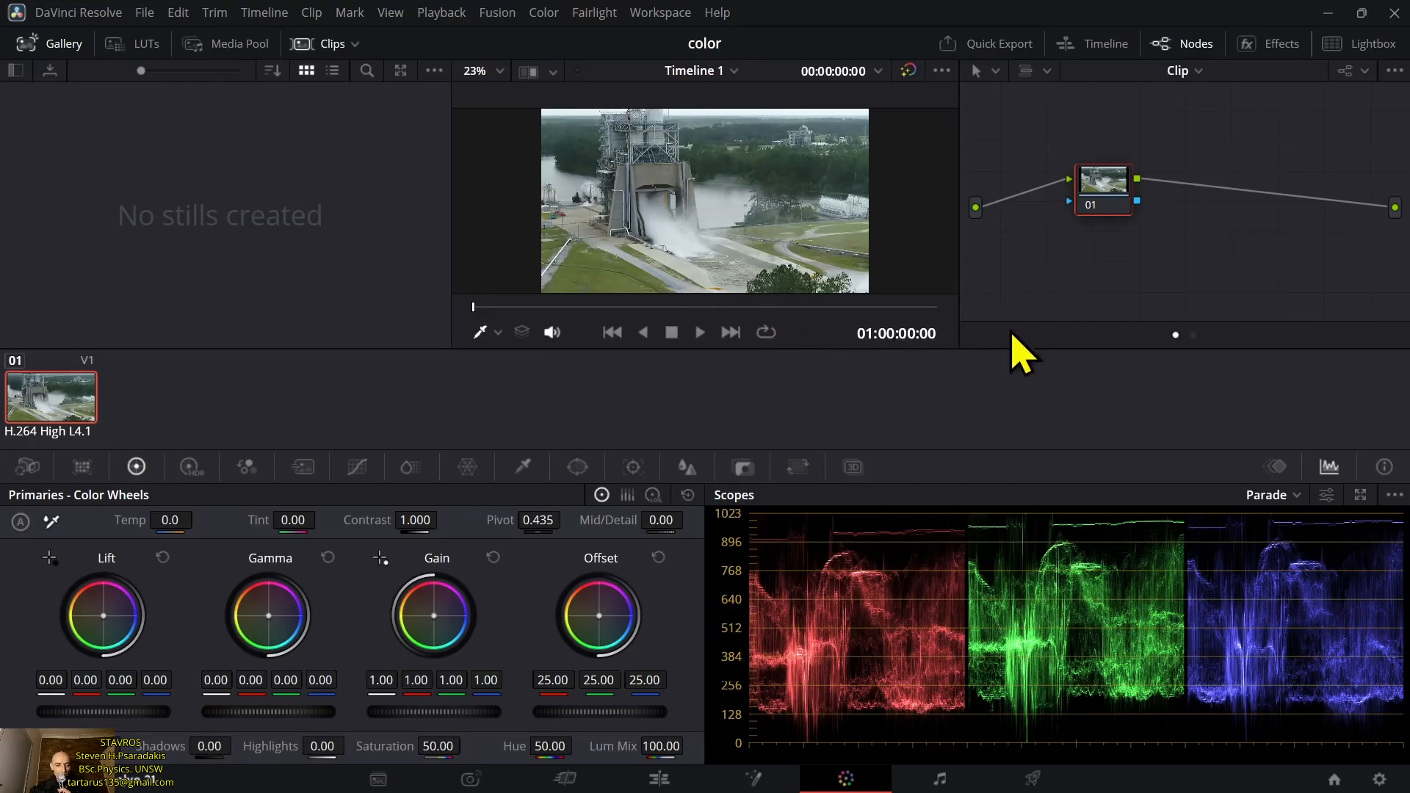
pyautogui.click(358, 468)
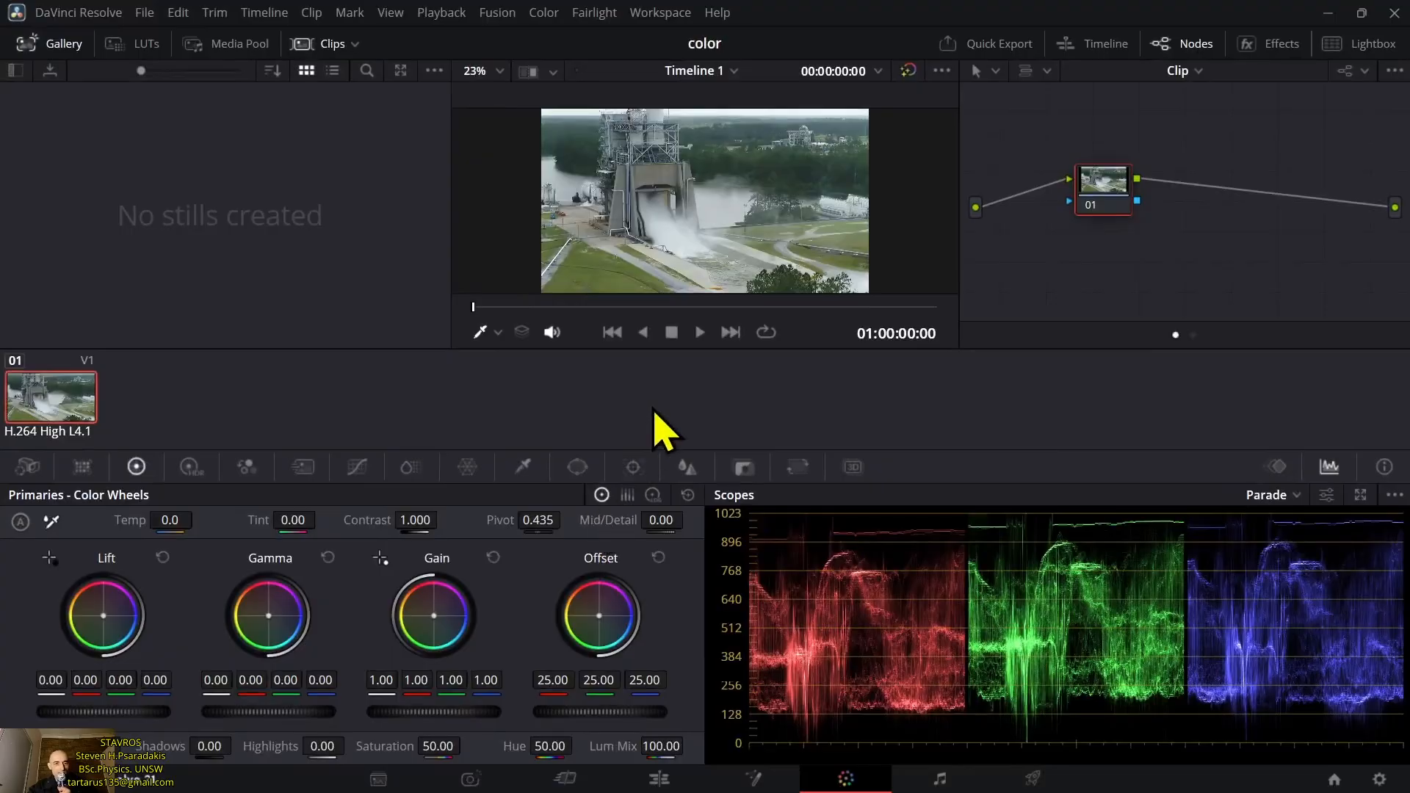
# - Visit the Edit page briefly, and play the clip on the Color page from its start and from about 01:00:52:06
pyautogui.click(667, 781)
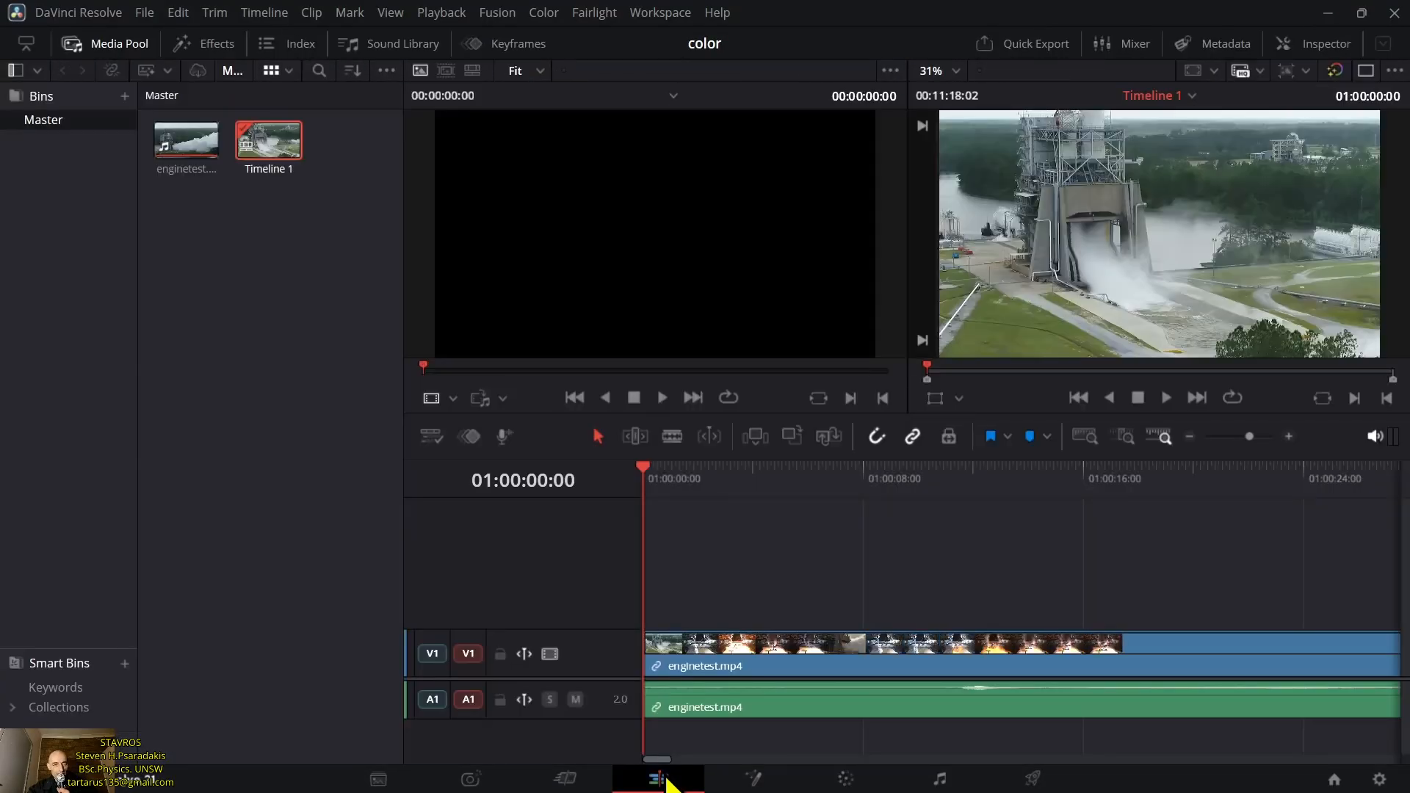
pyautogui.click(837, 781)
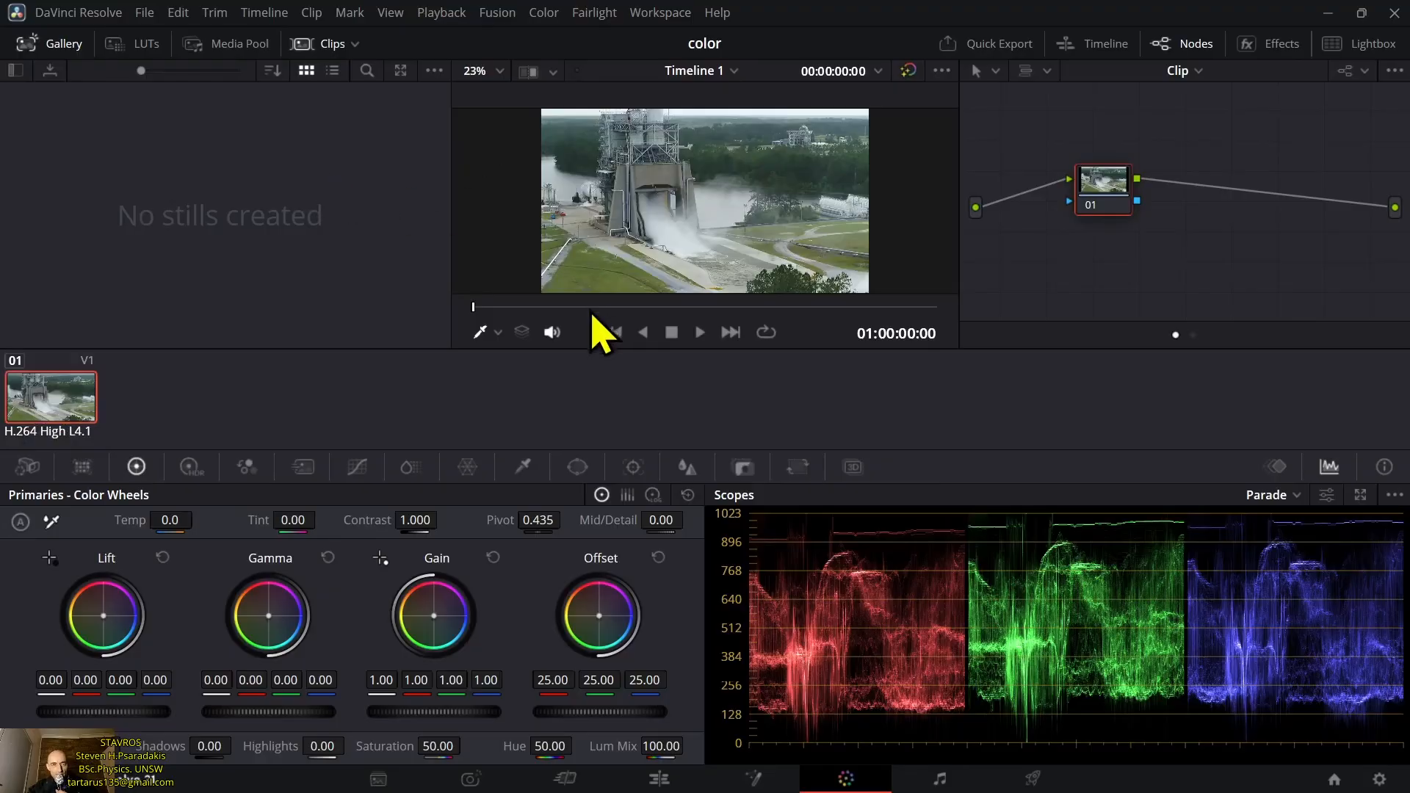
pyautogui.click(701, 332)
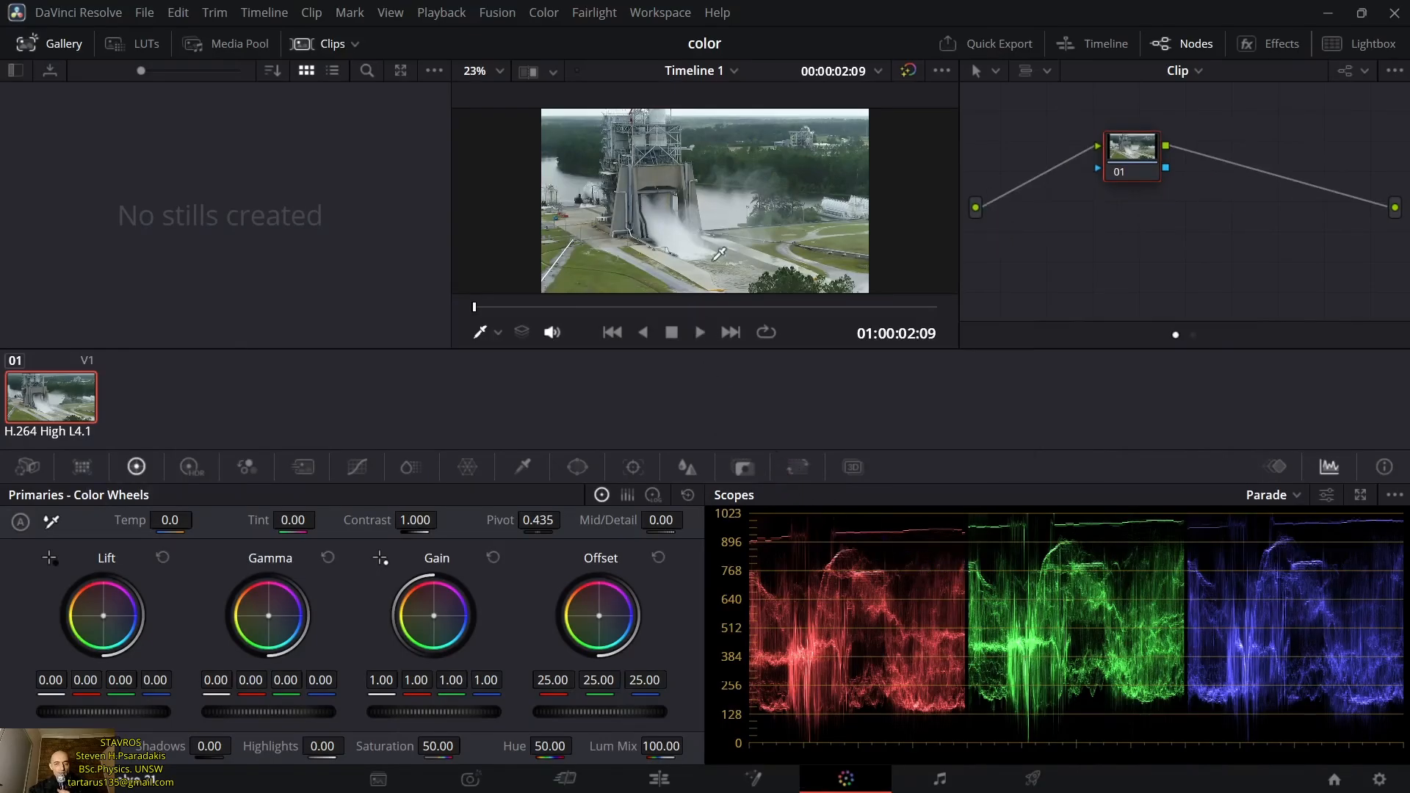
pyautogui.moveTo(476, 308); pyautogui.dragTo(514, 323)
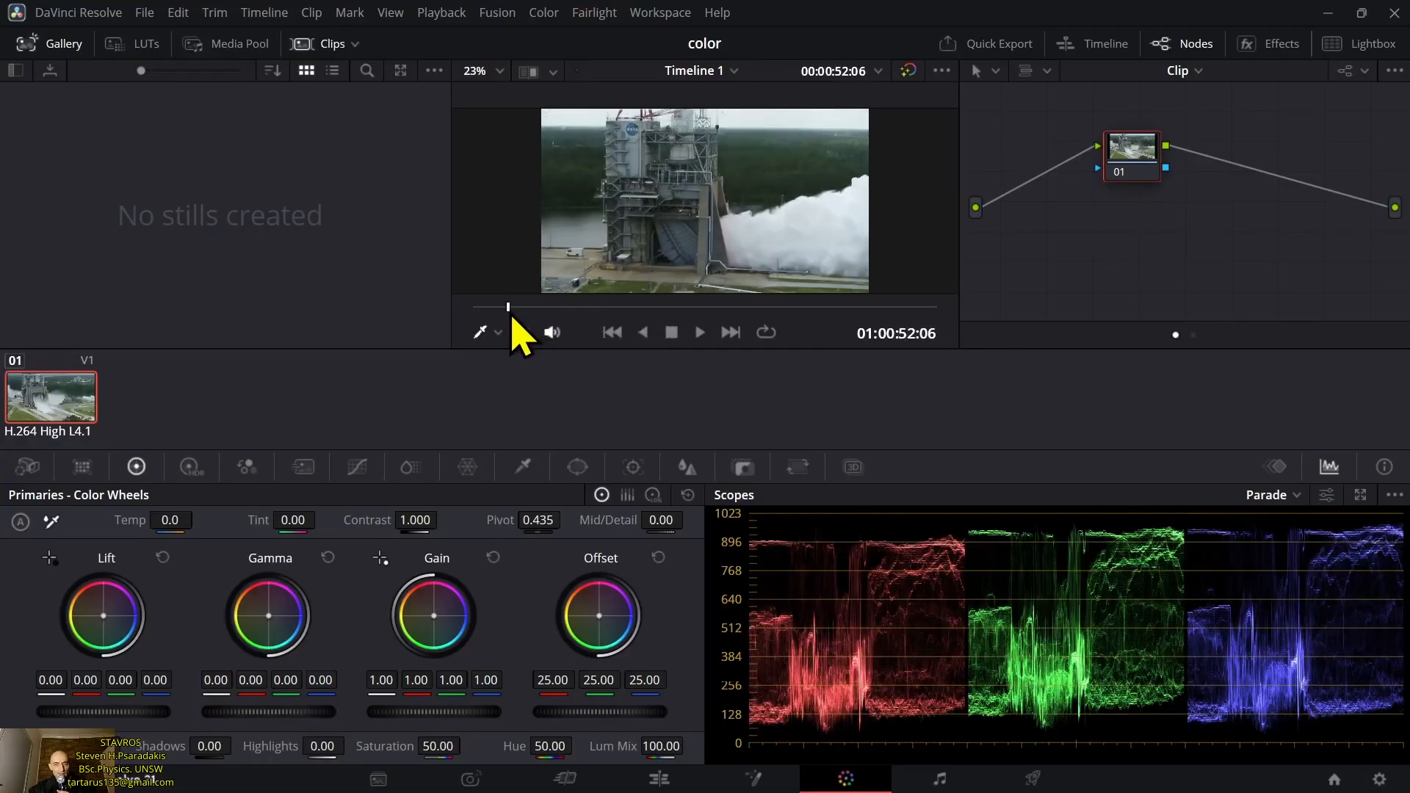
pyautogui.click(700, 332)
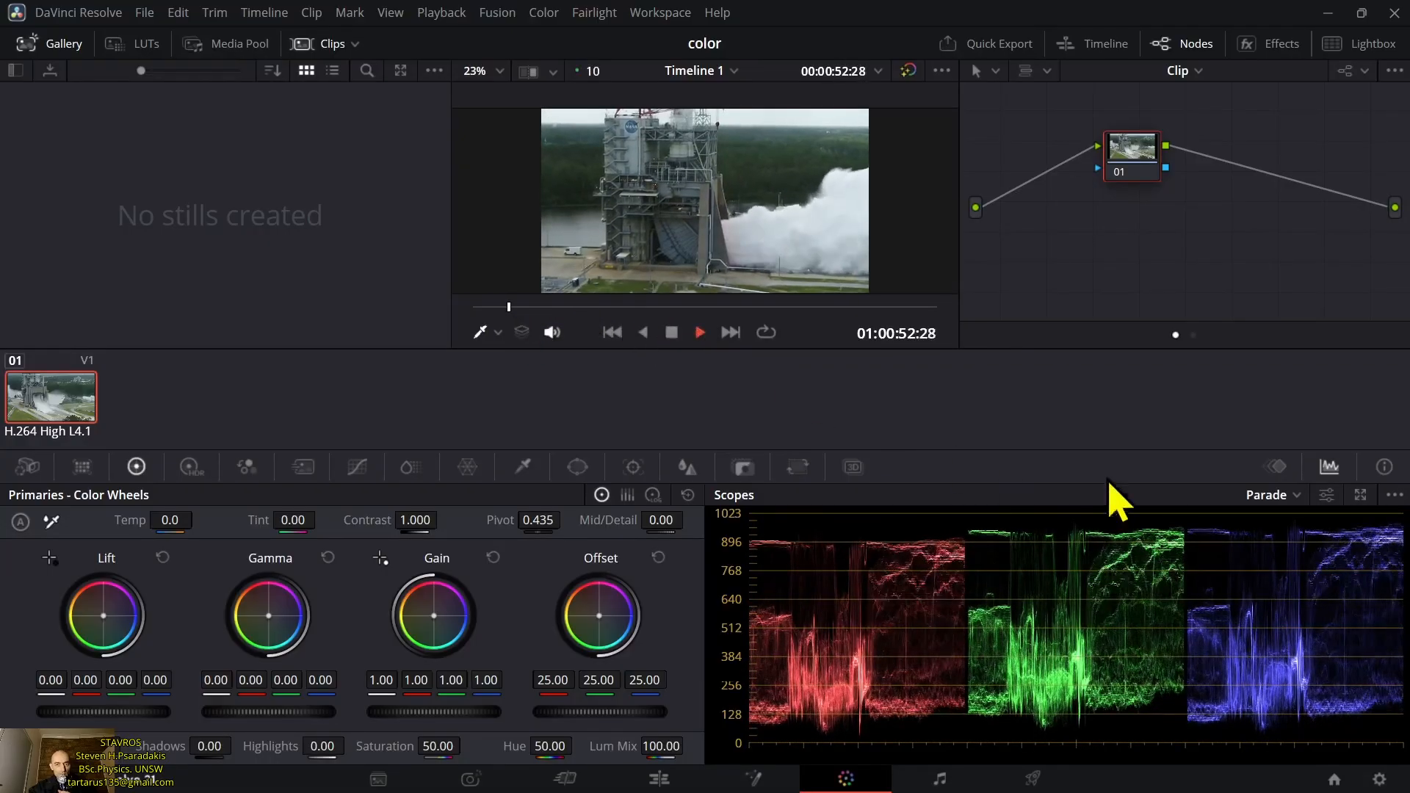
pyautogui.click(671, 332)
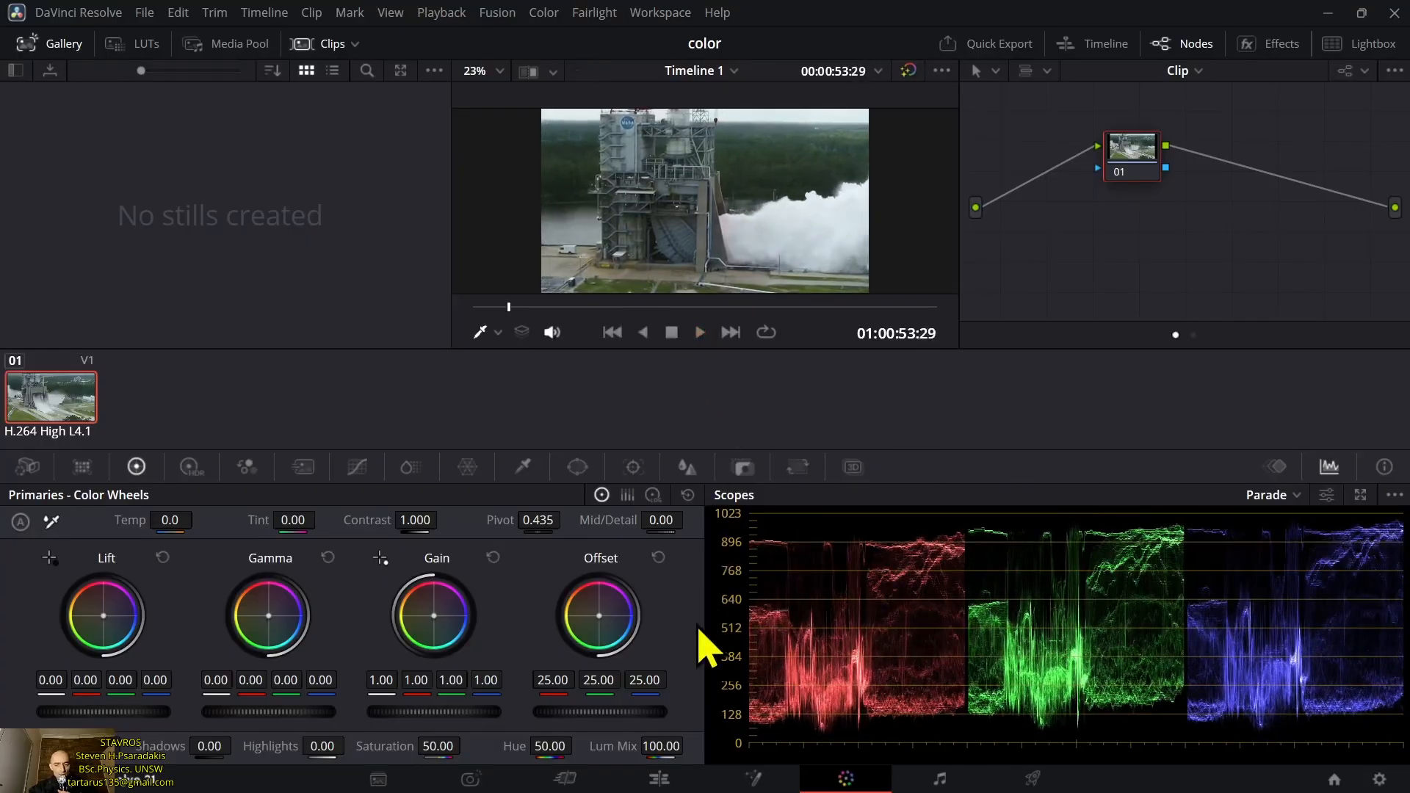
# - Play the timeline on the Edit page, stop at about 01:01:03:09, and return to the Color page
pyautogui.click(663, 783)
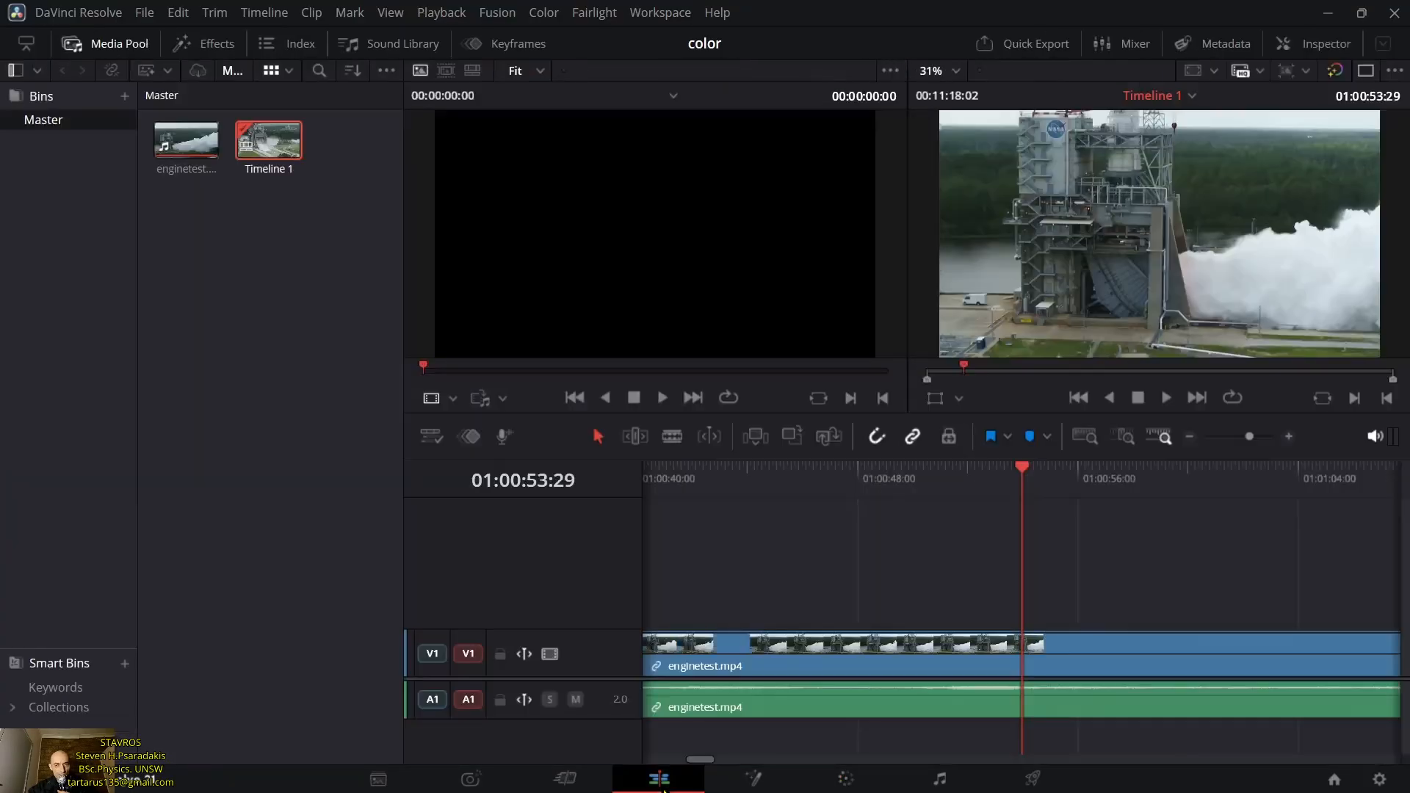
pyautogui.click(1167, 397)
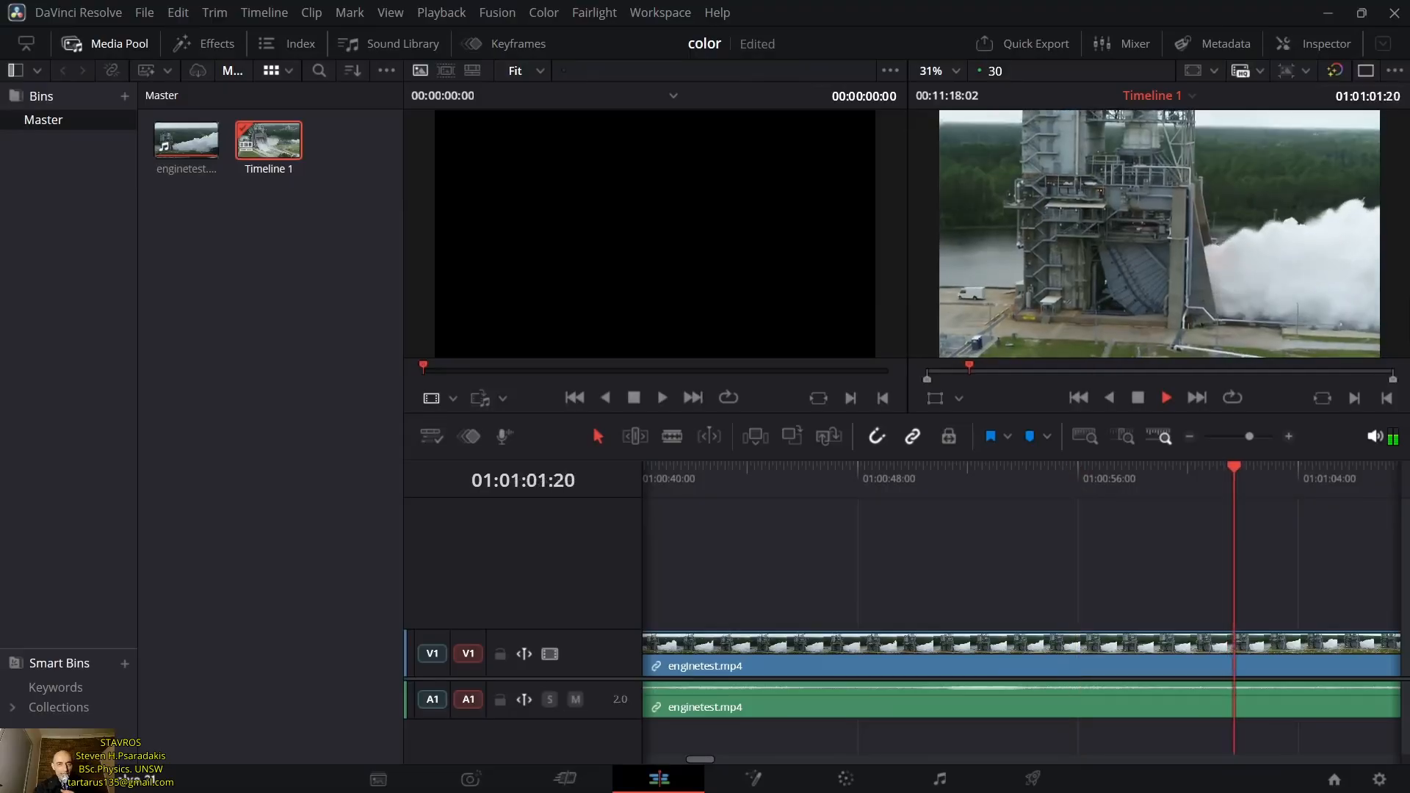
pyautogui.click(1137, 398)
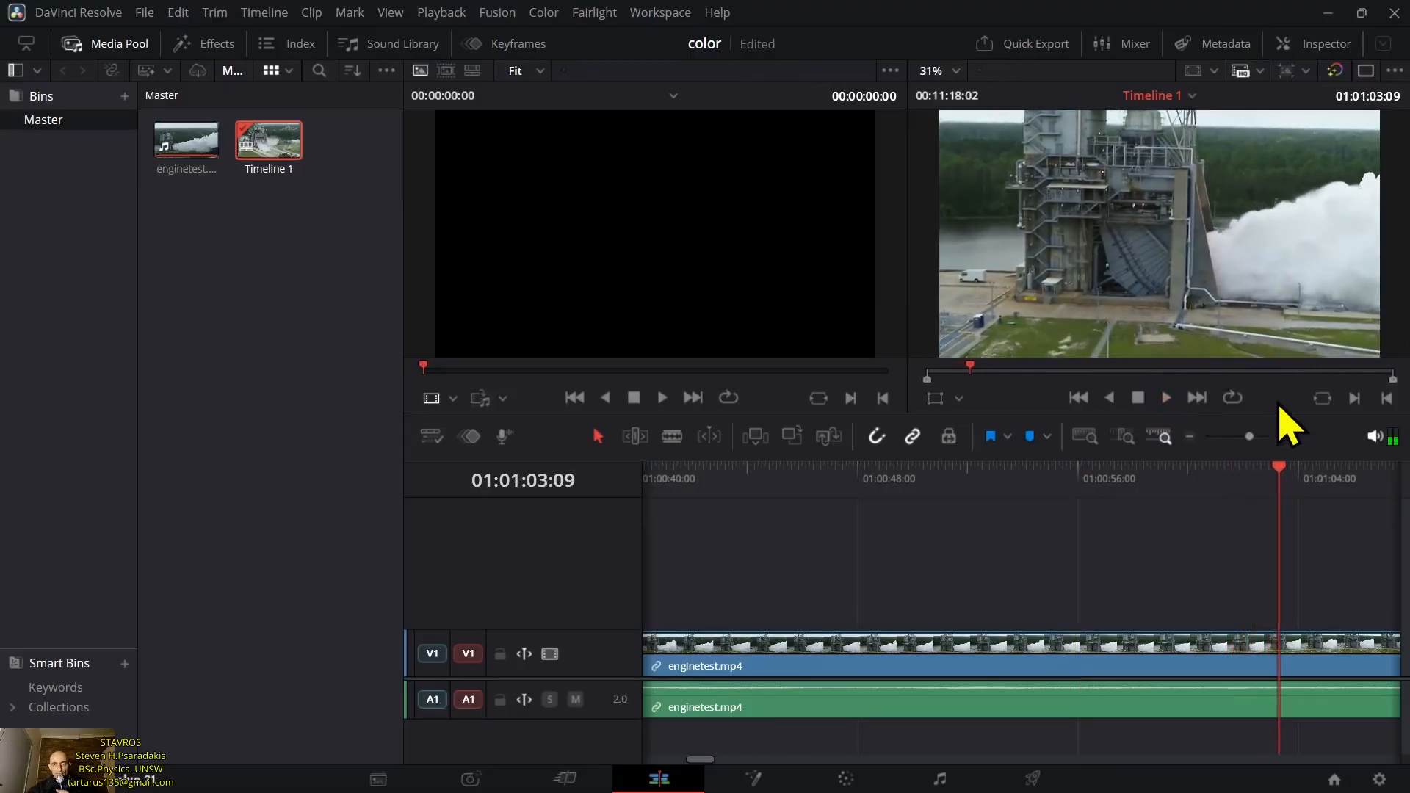
pyautogui.click(846, 780)
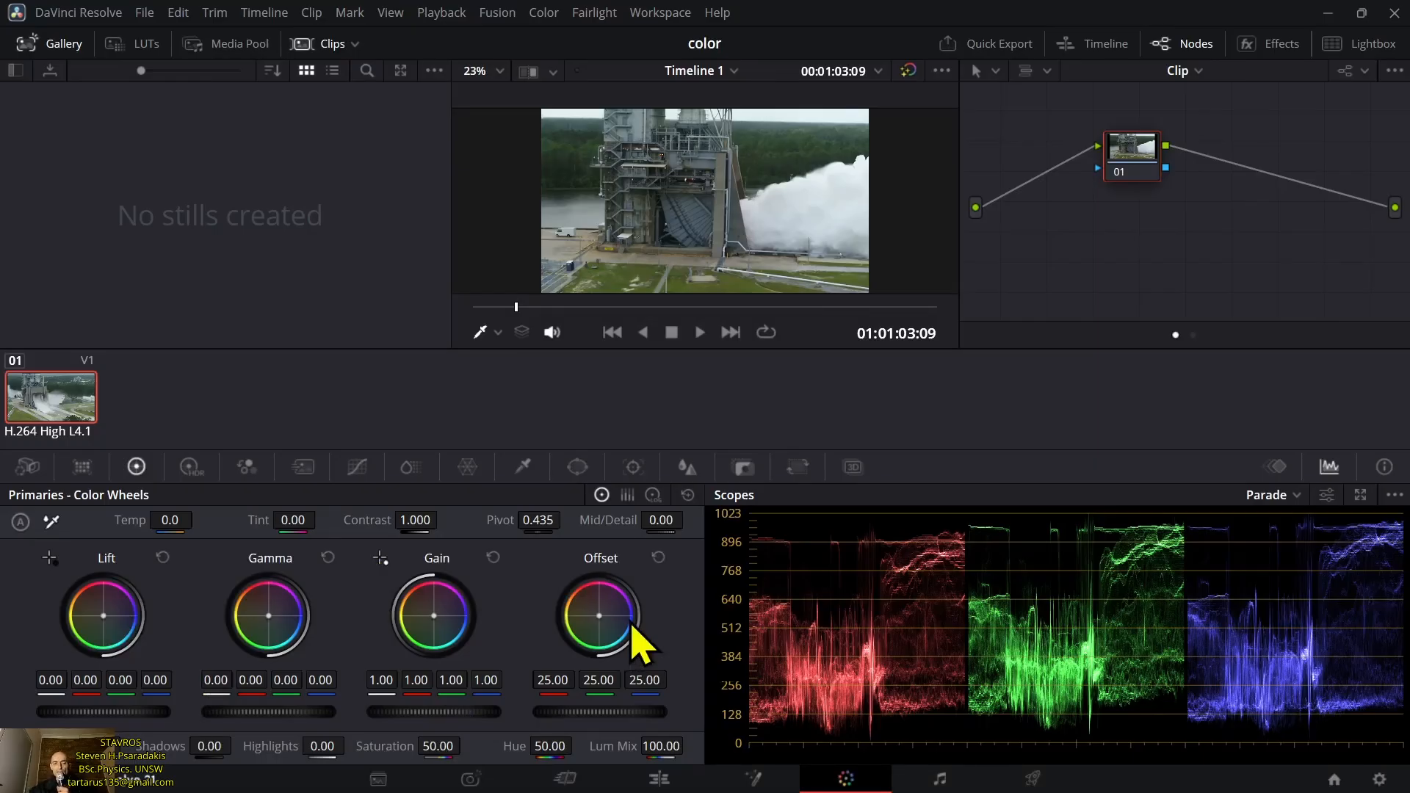
# - Try tinting the shot warm and blue with the Offset color balance, and reset Offset
pyautogui.moveTo(630, 626); pyautogui.dragTo(601, 626)
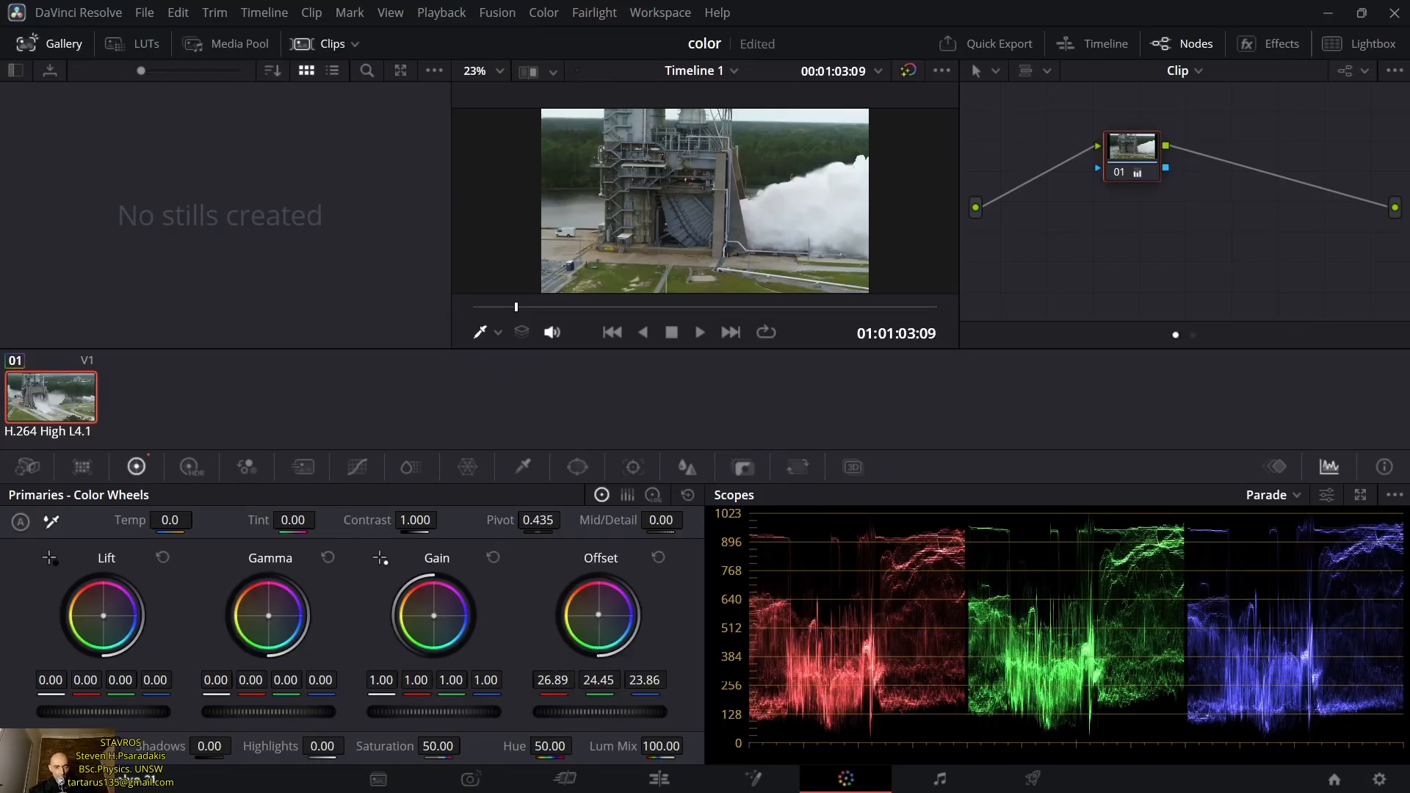
pyautogui.moveTo(601, 626)
pyautogui.mouseDown()
pyautogui.moveTo(616, 617)
pyautogui.moveTo(591, 591)
pyautogui.moveTo(593, 624)
pyautogui.moveTo(587, 608)
pyautogui.moveTo(602, 616)
pyautogui.moveTo(582, 604)
pyautogui.moveTo(614, 618)
pyautogui.mouseUp()
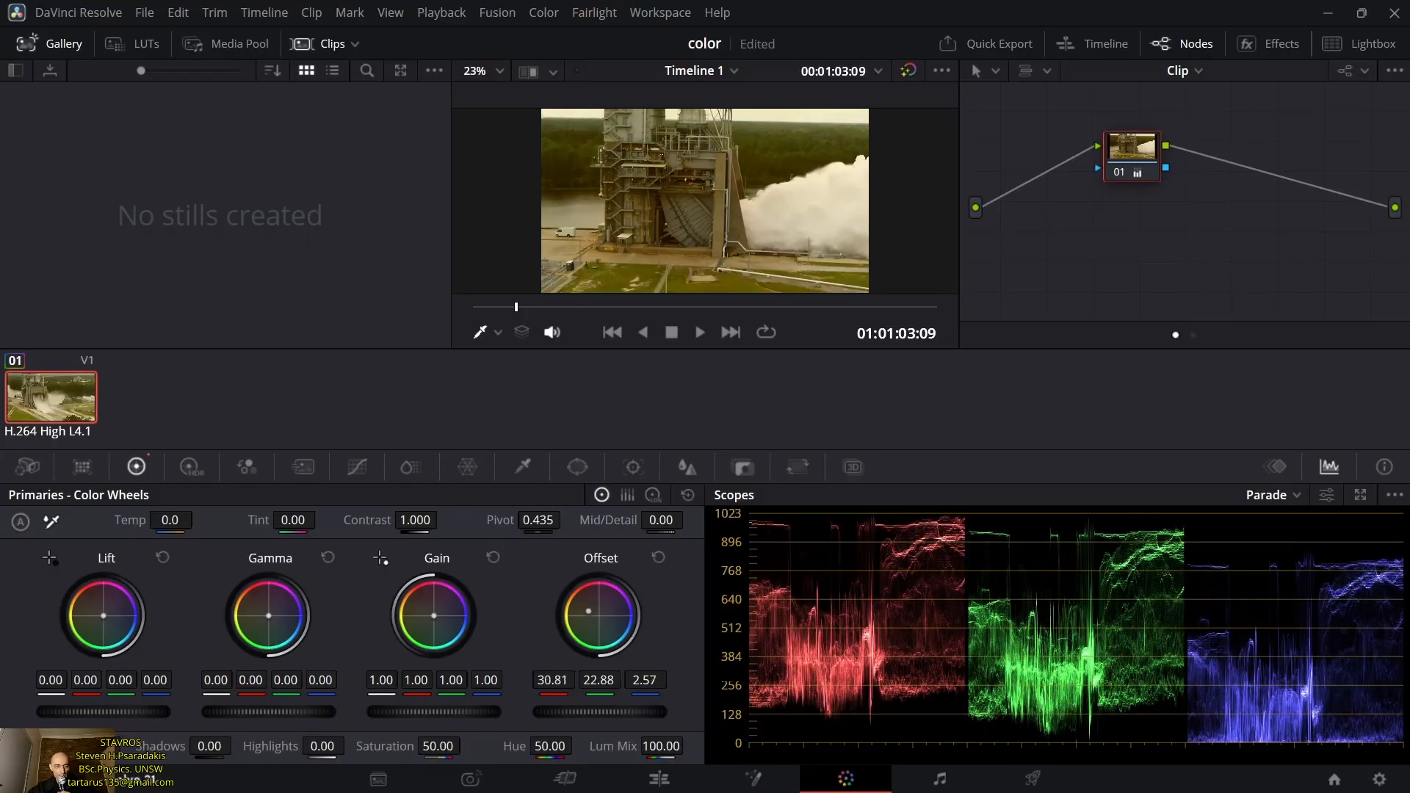
pyautogui.moveTo(587, 617)
pyautogui.mouseDown()
pyautogui.moveTo(604, 624)
pyautogui.moveTo(598, 600)
pyautogui.moveTo(596, 625)
pyautogui.moveTo(616, 623)
pyautogui.moveTo(597, 602)
pyautogui.moveTo(616, 628)
pyautogui.moveTo(588, 625)
pyautogui.moveTo(608, 605)
pyautogui.moveTo(577, 621)
pyautogui.moveTo(613, 615)
pyautogui.mouseUp()
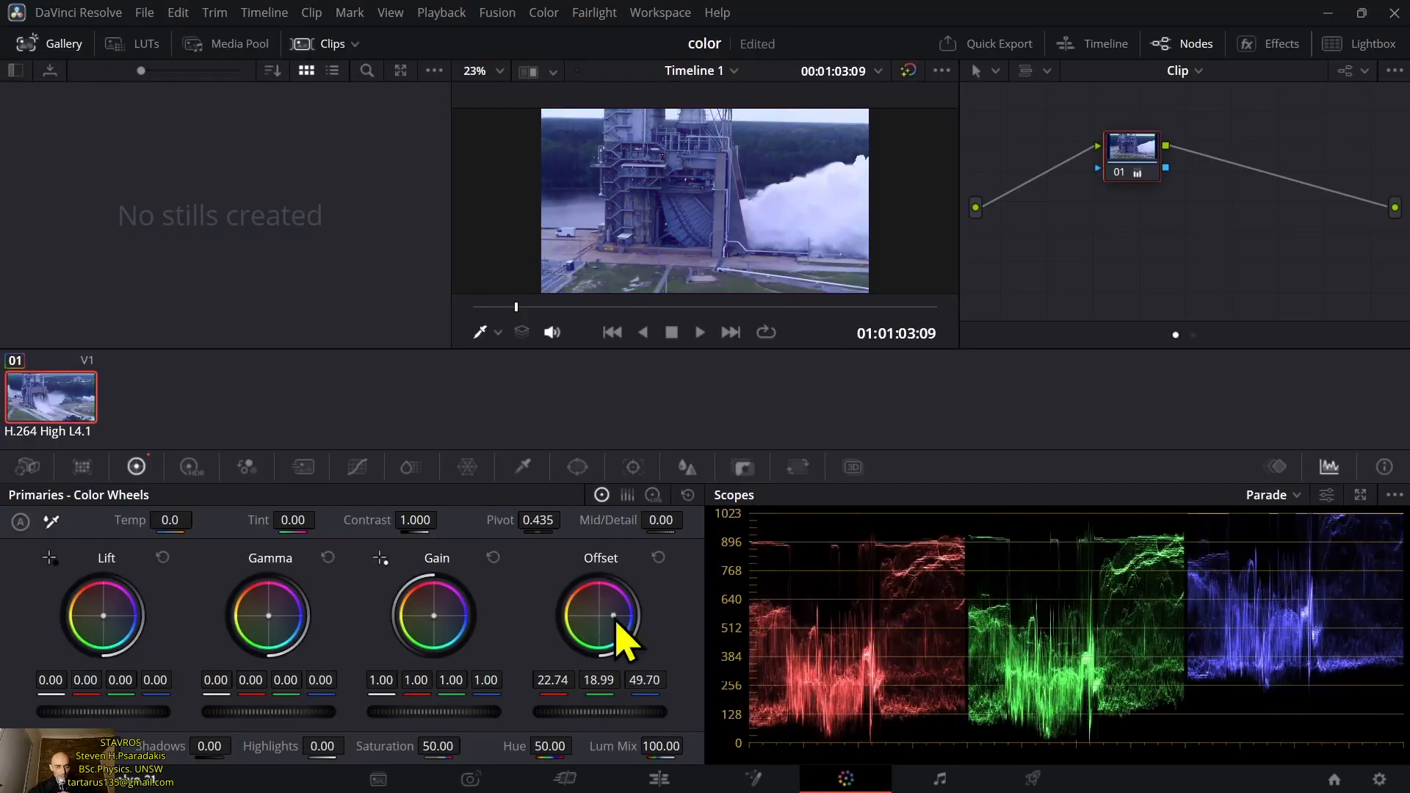
pyautogui.click(659, 557)
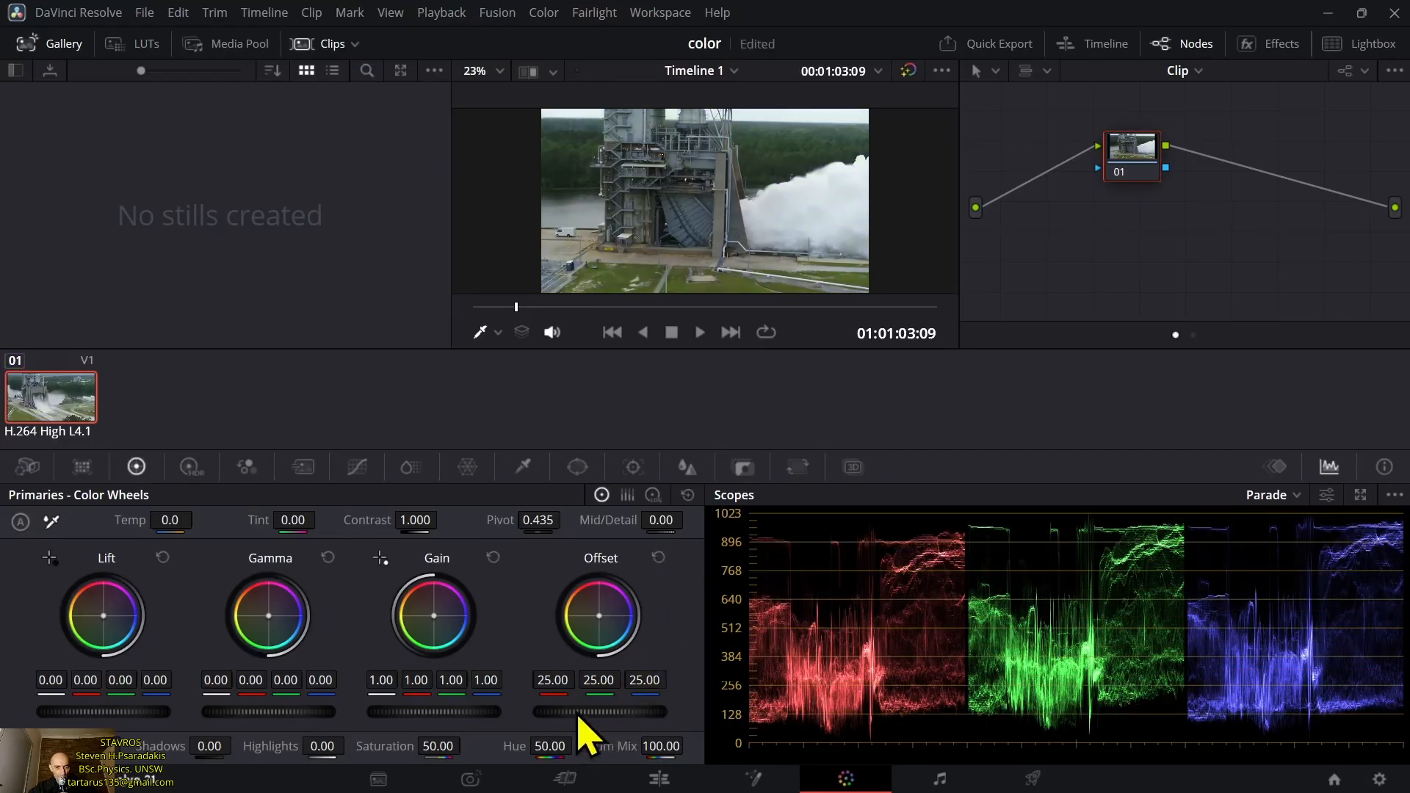
# - Try raising the Offset master level to 74.45, check the picture in full screen, and reset Offset
pyautogui.moveTo(536, 711); pyautogui.dragTo(589, 711)
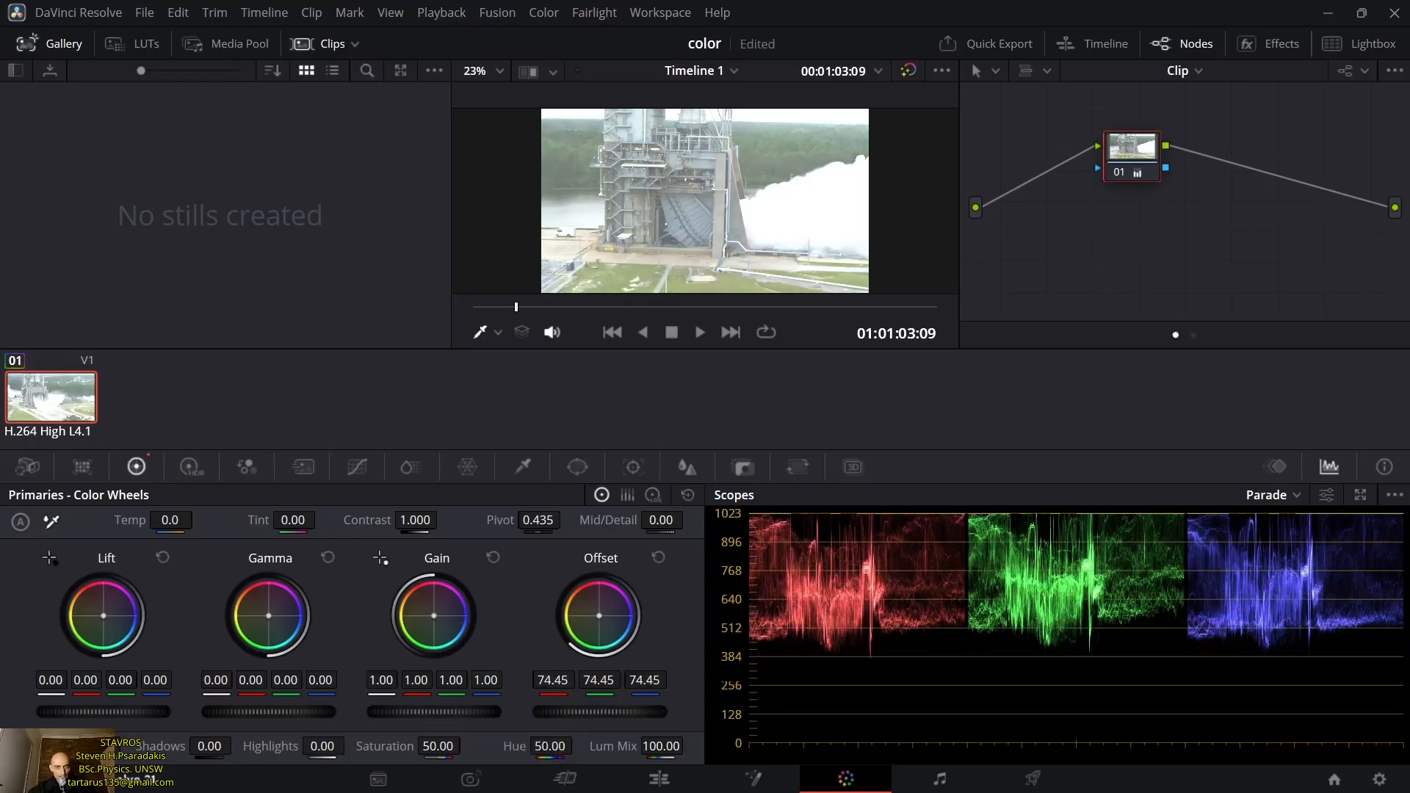
pyautogui.hotkey('ctrl', 'f')
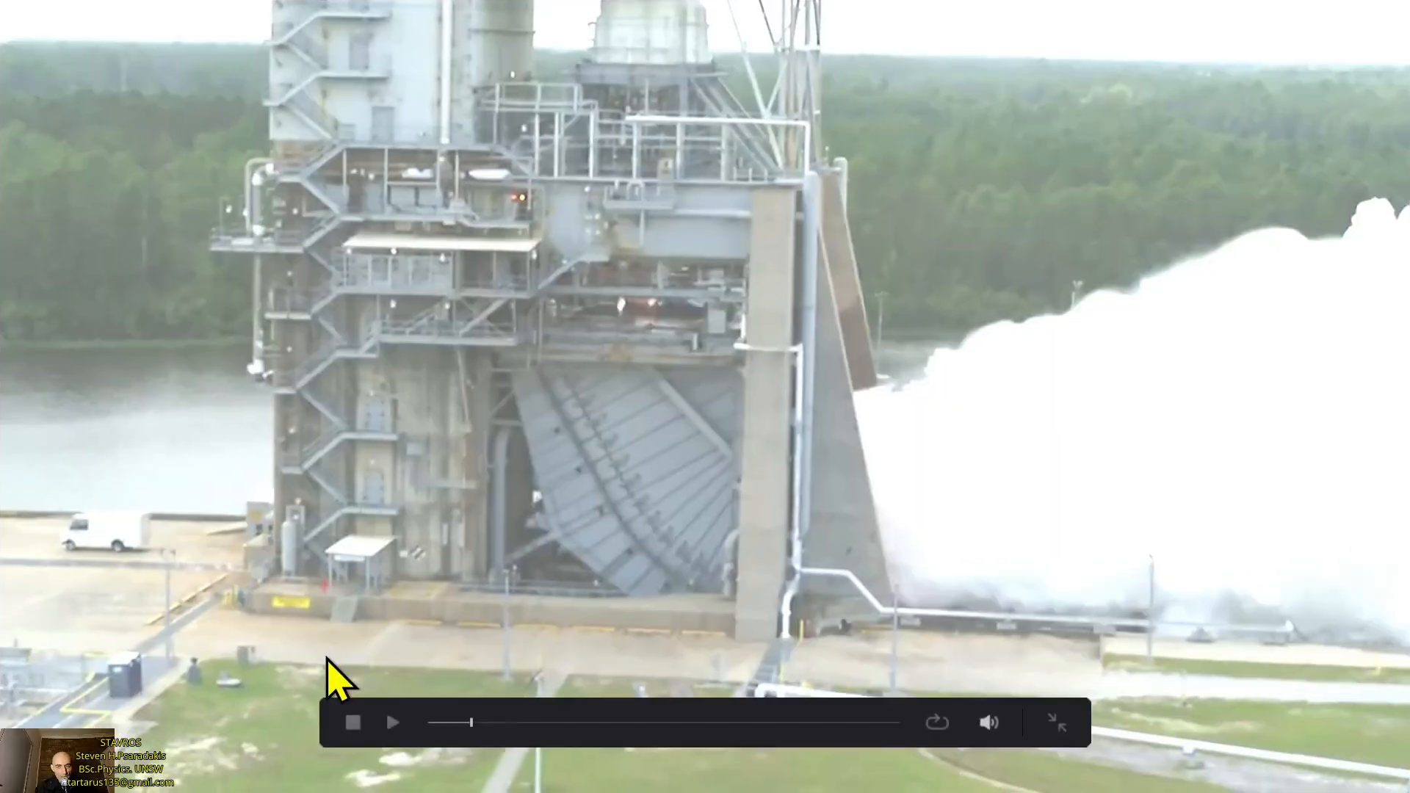
pyautogui.press('Escape')
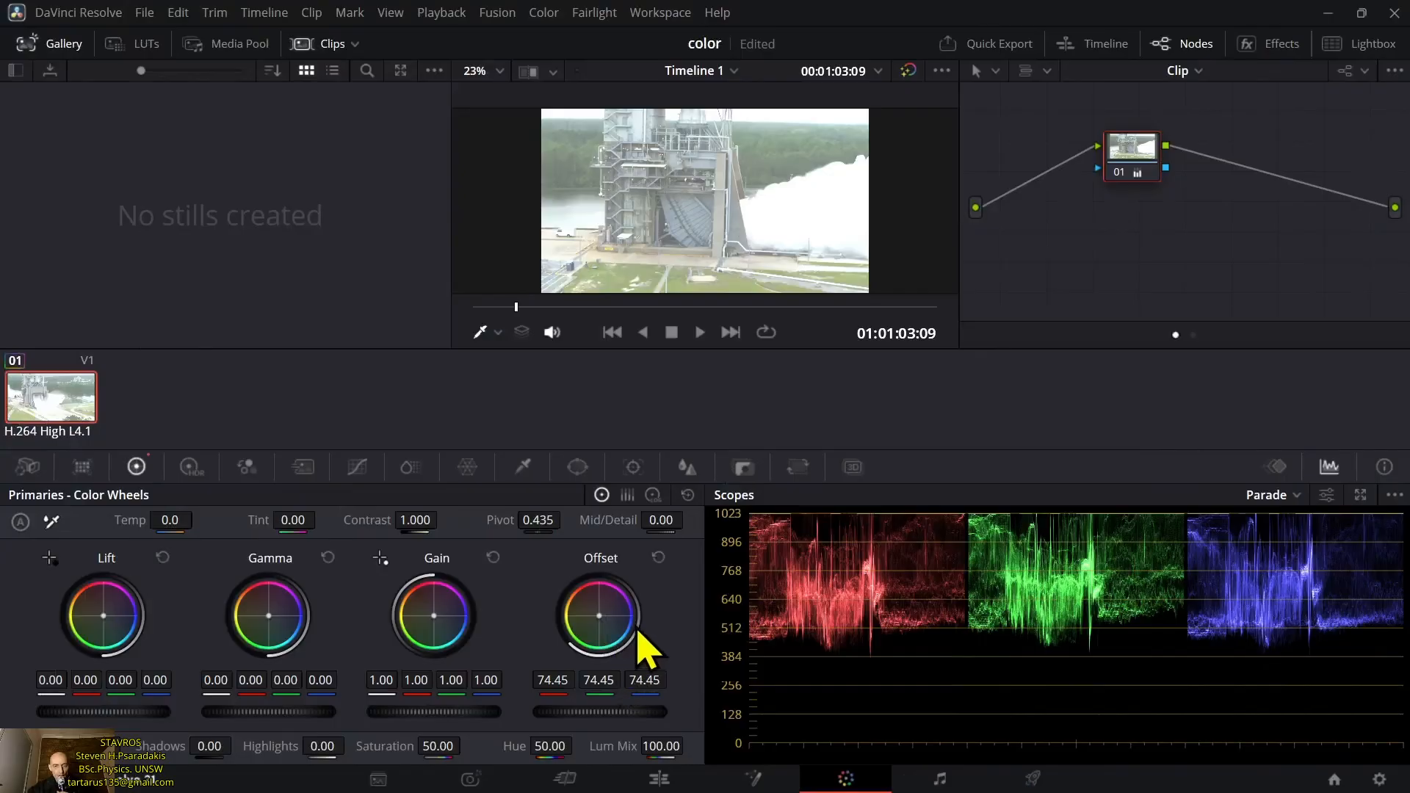
pyautogui.click(659, 558)
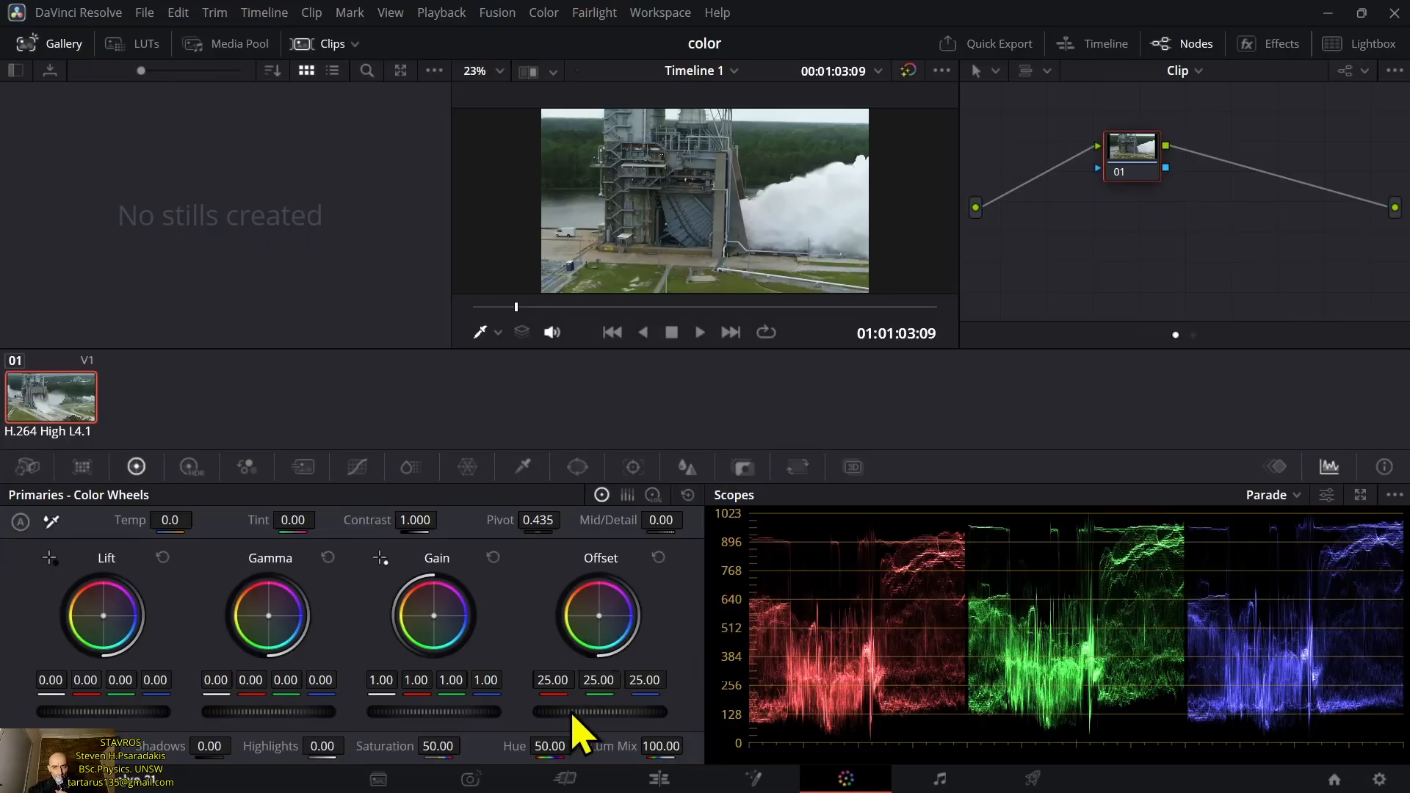
# - Raise the Offset master level to about 40.40 in all three color channels
pyautogui.moveTo(567, 711)
pyautogui.mouseDown()
pyautogui.moveTo(617, 711)
pyautogui.moveTo(582, 711)
pyautogui.mouseUp()
pyautogui.moveTo(553, 712); pyautogui.dragTo(628, 712)
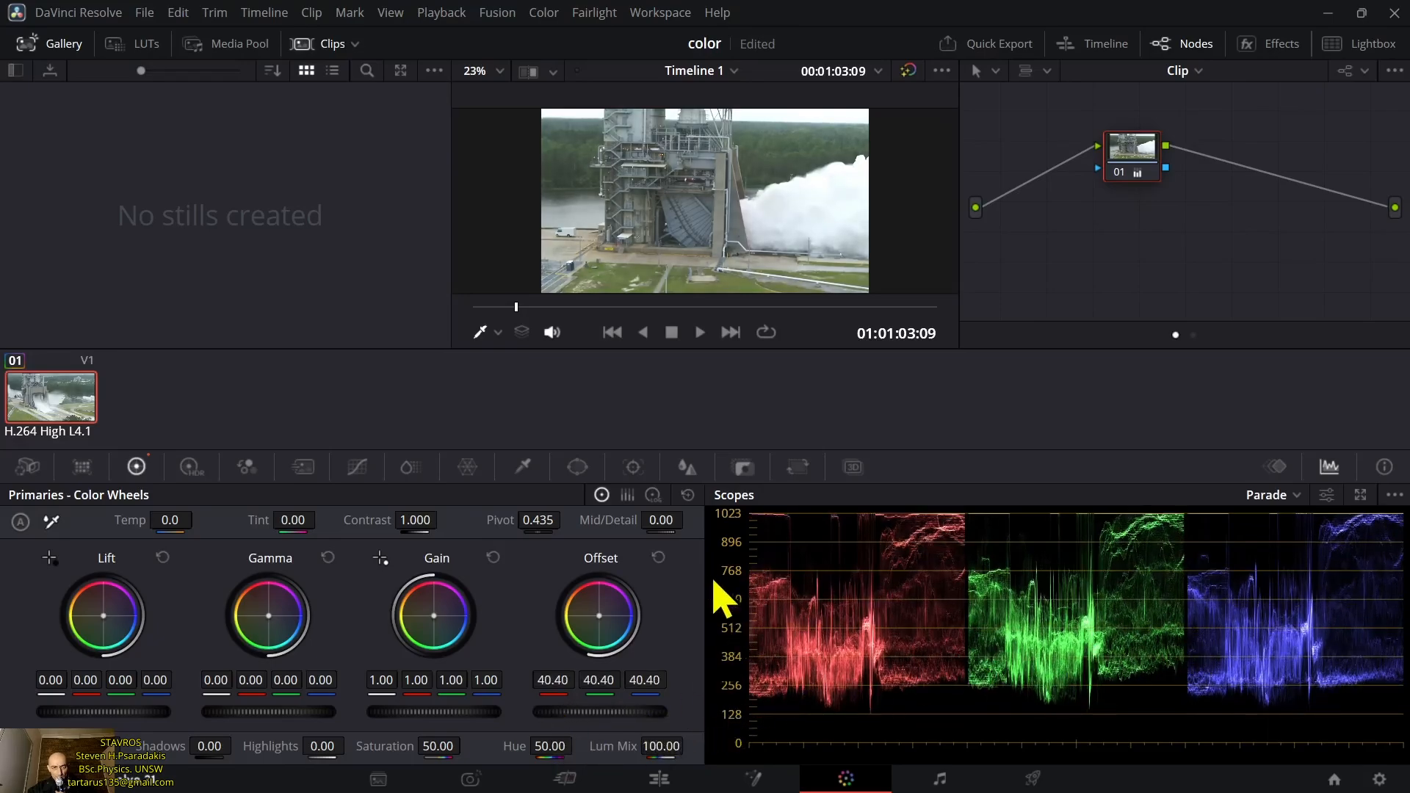
# - Reset the Offset wheel, try tinting the shot green with its color balance, and reset Offset again
pyautogui.click(658, 559)
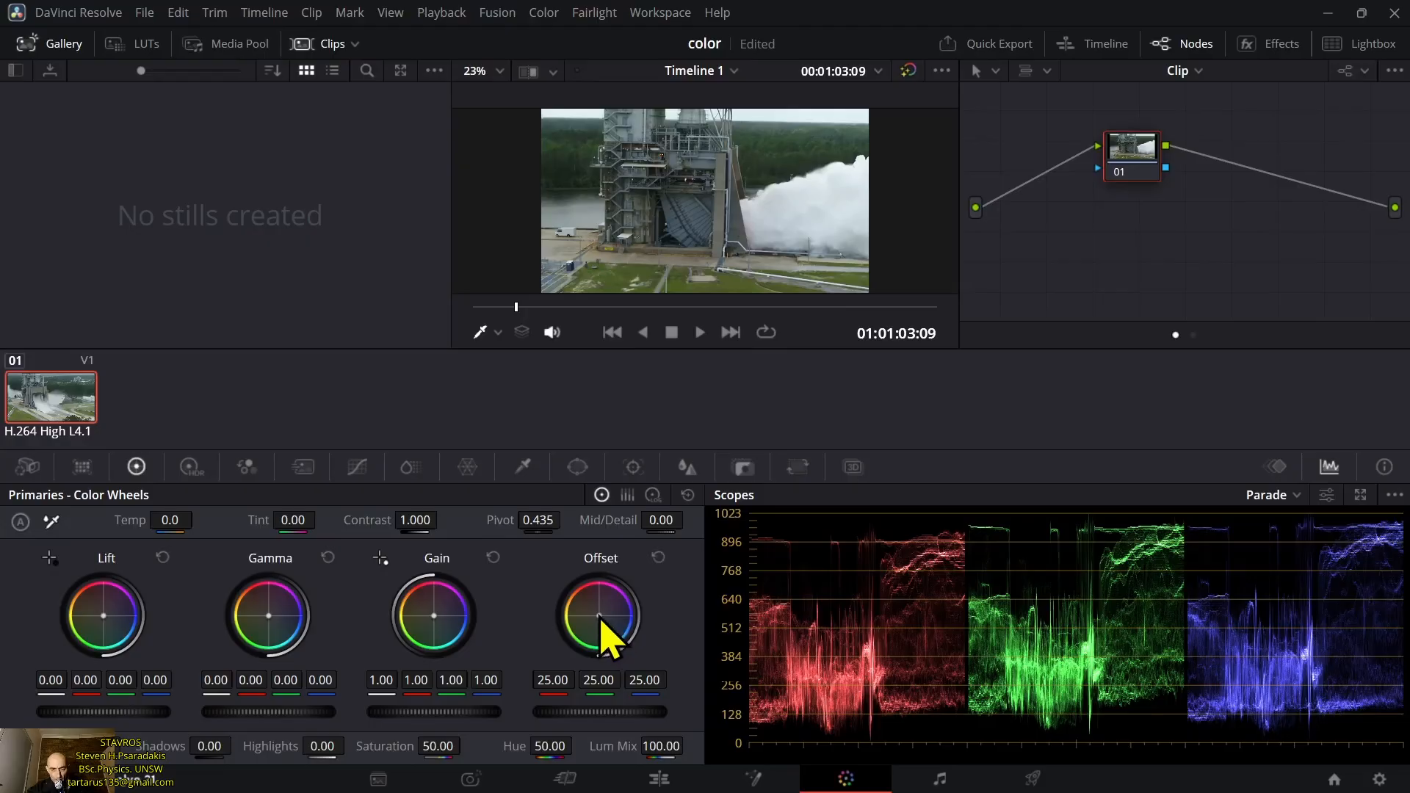
pyautogui.moveTo(599, 616)
pyautogui.mouseDown()
pyautogui.moveTo(592, 603)
pyautogui.moveTo(586, 622)
pyautogui.mouseUp()
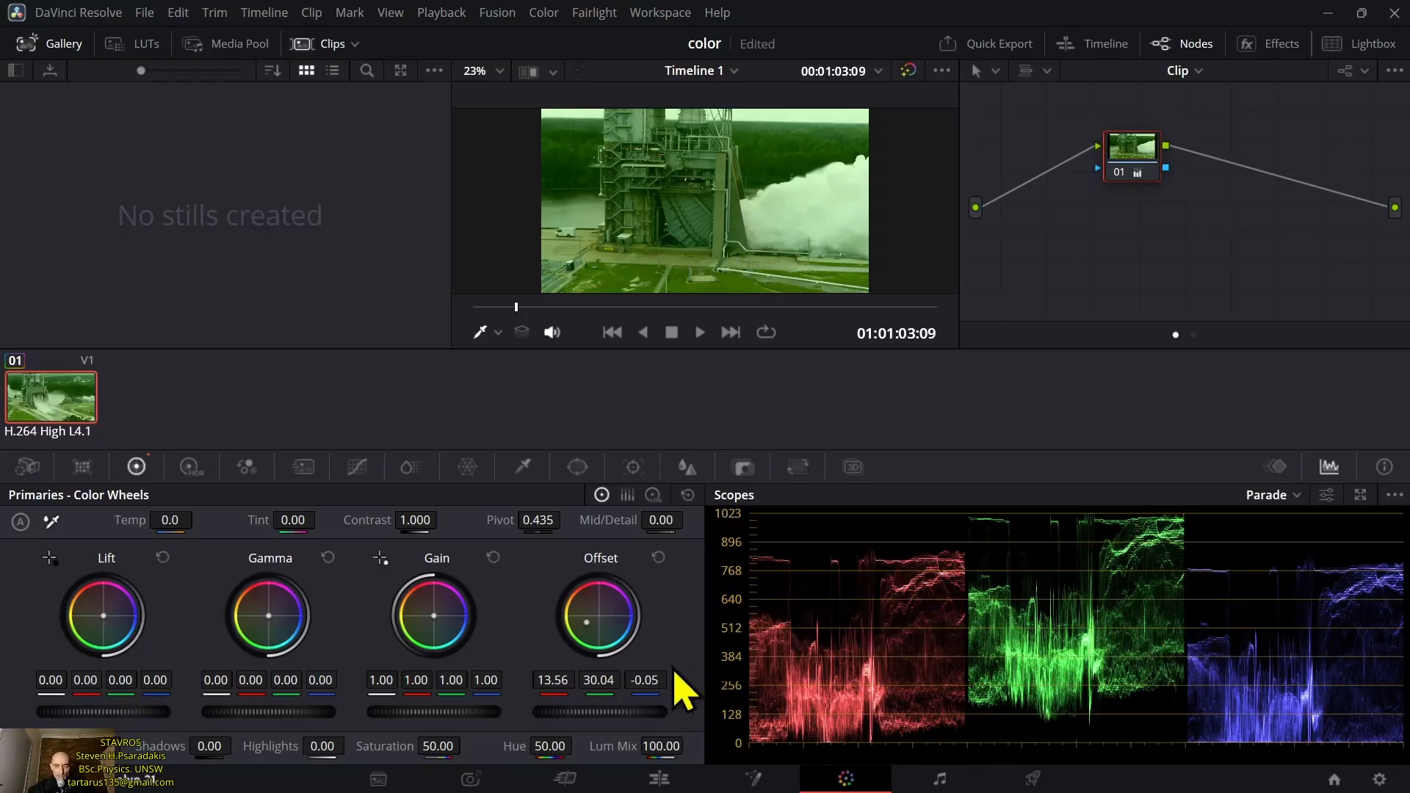
pyautogui.click(659, 559)
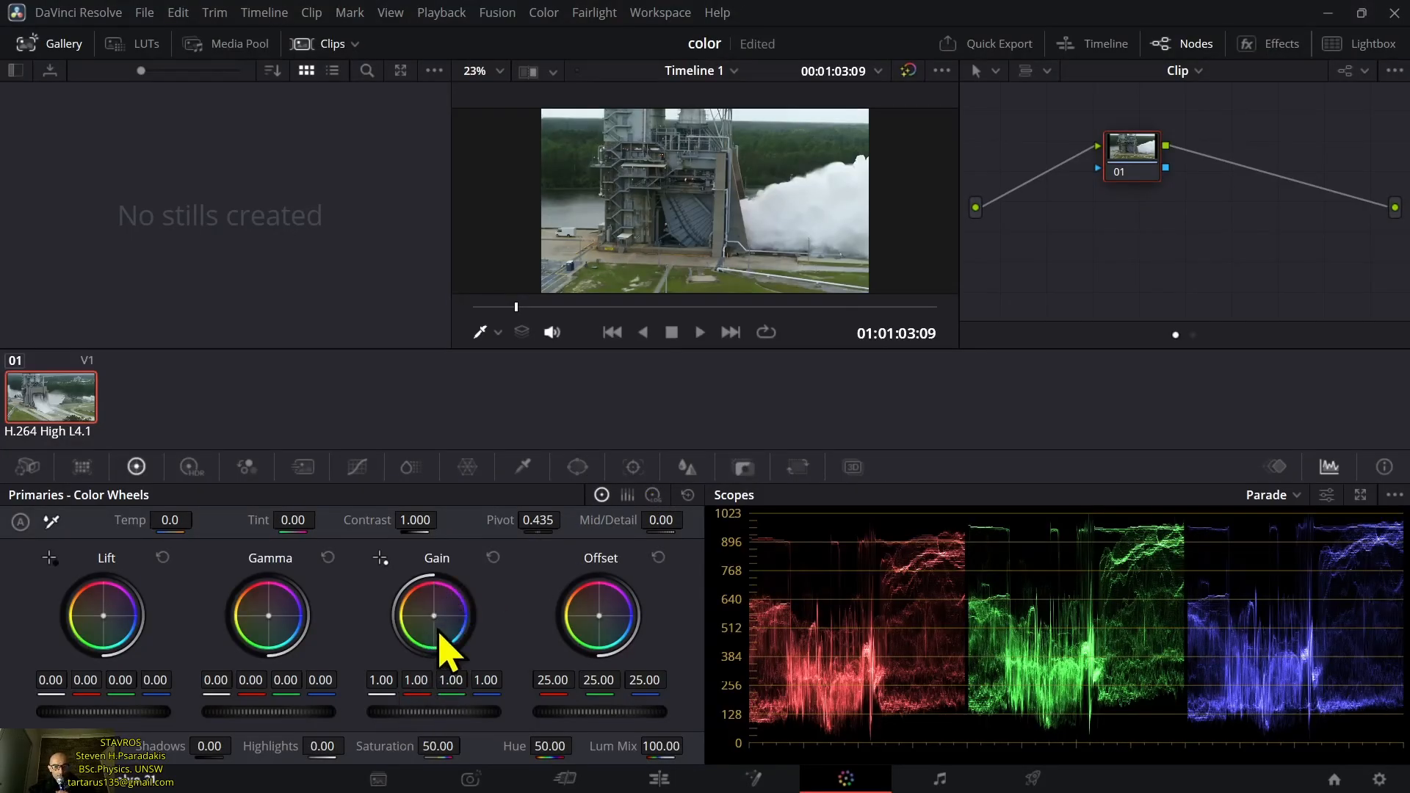
# - Try a green tint and a master level of up to 2.29 on the Gain wheel, resetting Gain after each test
pyautogui.moveTo(444, 629)
pyautogui.mouseDown()
pyautogui.moveTo(433, 607)
pyautogui.moveTo(432, 620)
pyautogui.mouseUp()
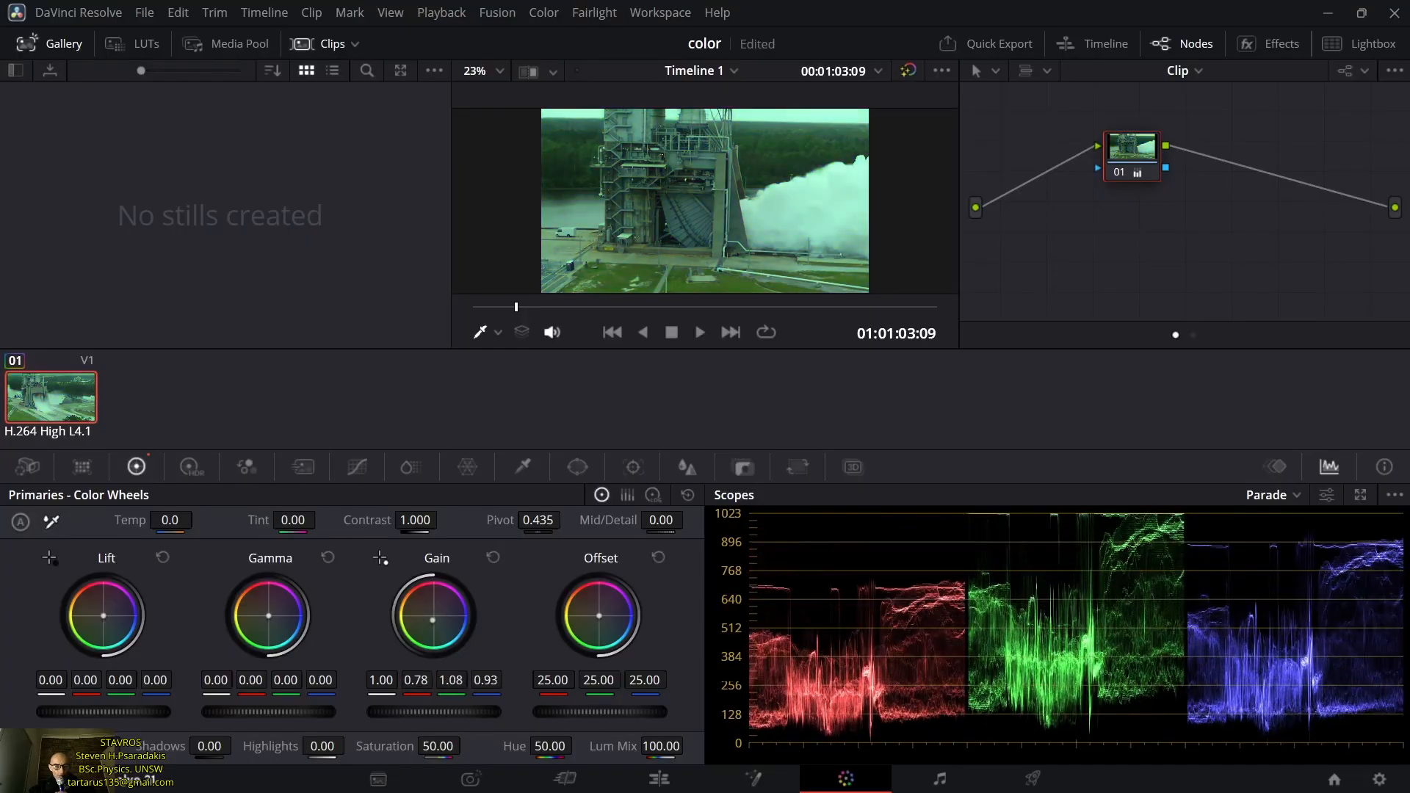
pyautogui.click(493, 557)
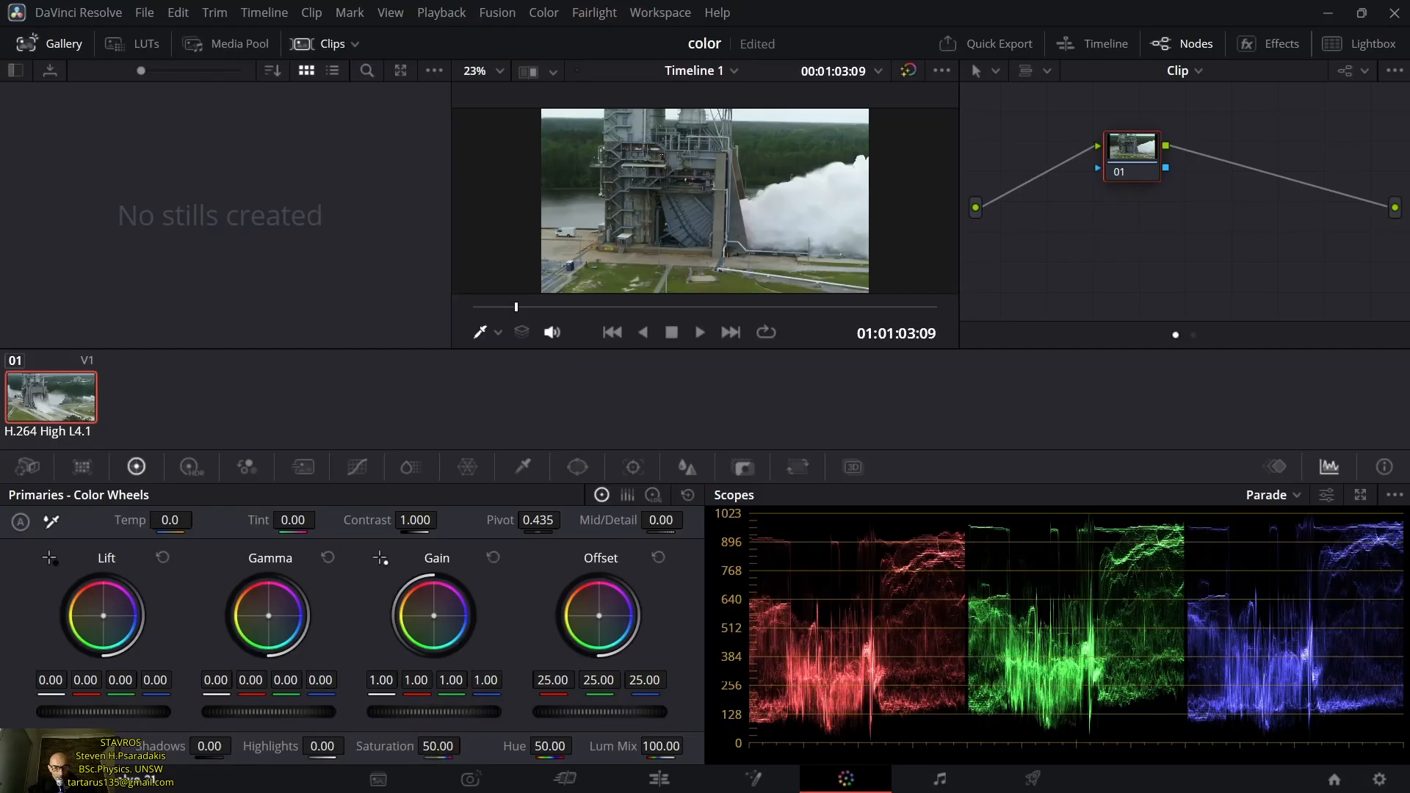
pyautogui.moveTo(434, 712)
pyautogui.mouseDown()
pyautogui.moveTo(470, 712)
pyautogui.moveTo(401, 711)
pyautogui.moveTo(445, 711)
pyautogui.mouseUp()
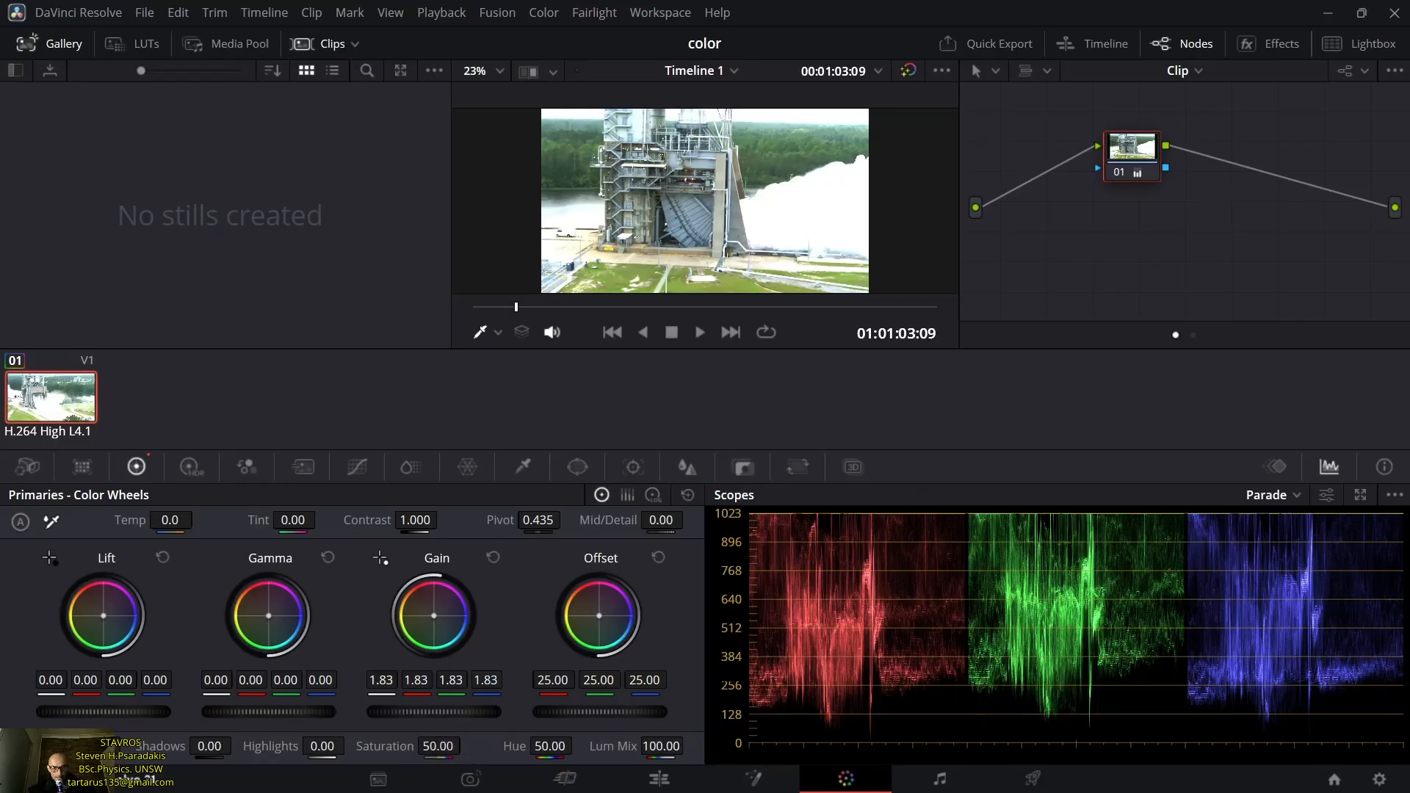
pyautogui.moveTo(433, 712); pyautogui.dragTo(485, 712)
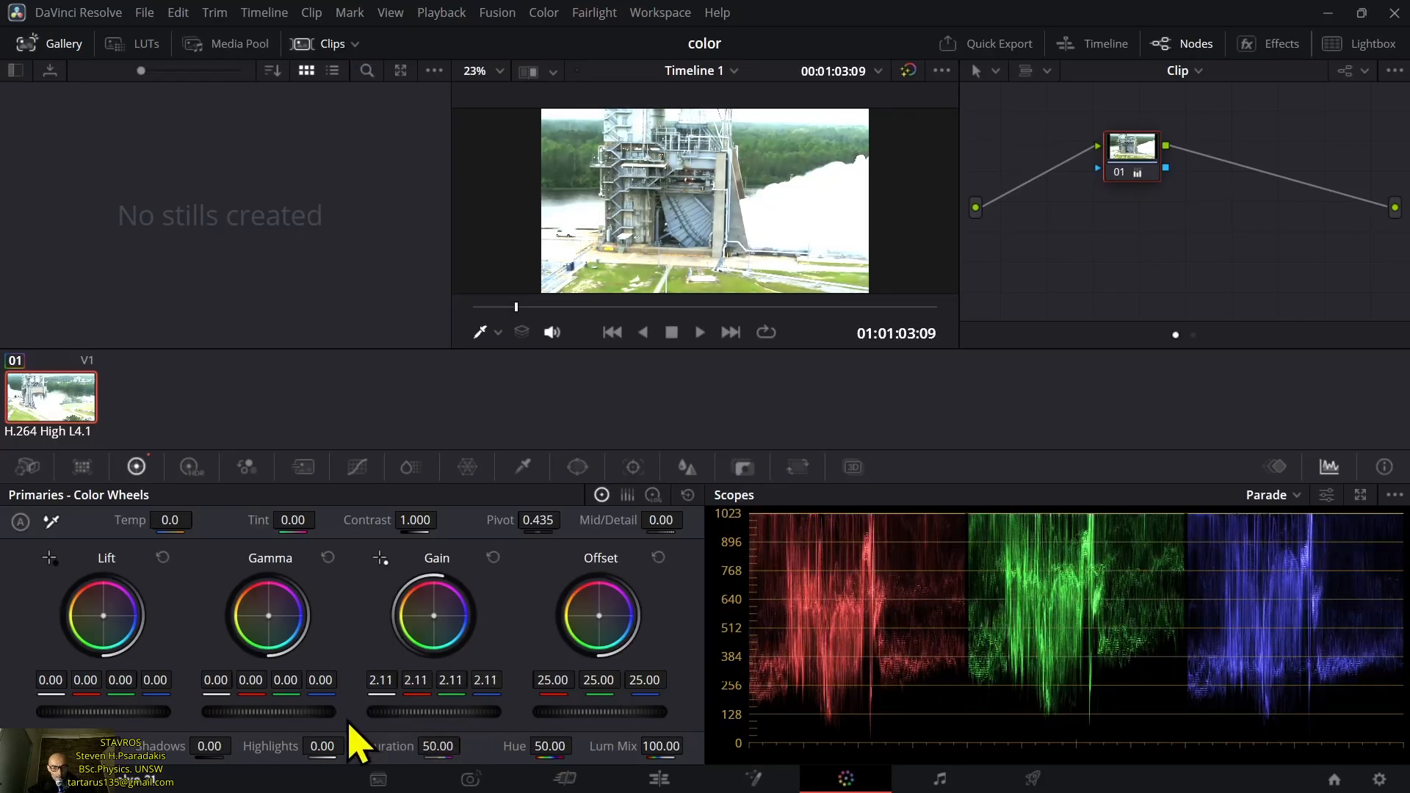
pyautogui.moveTo(387, 712); pyautogui.dragTo(406, 714)
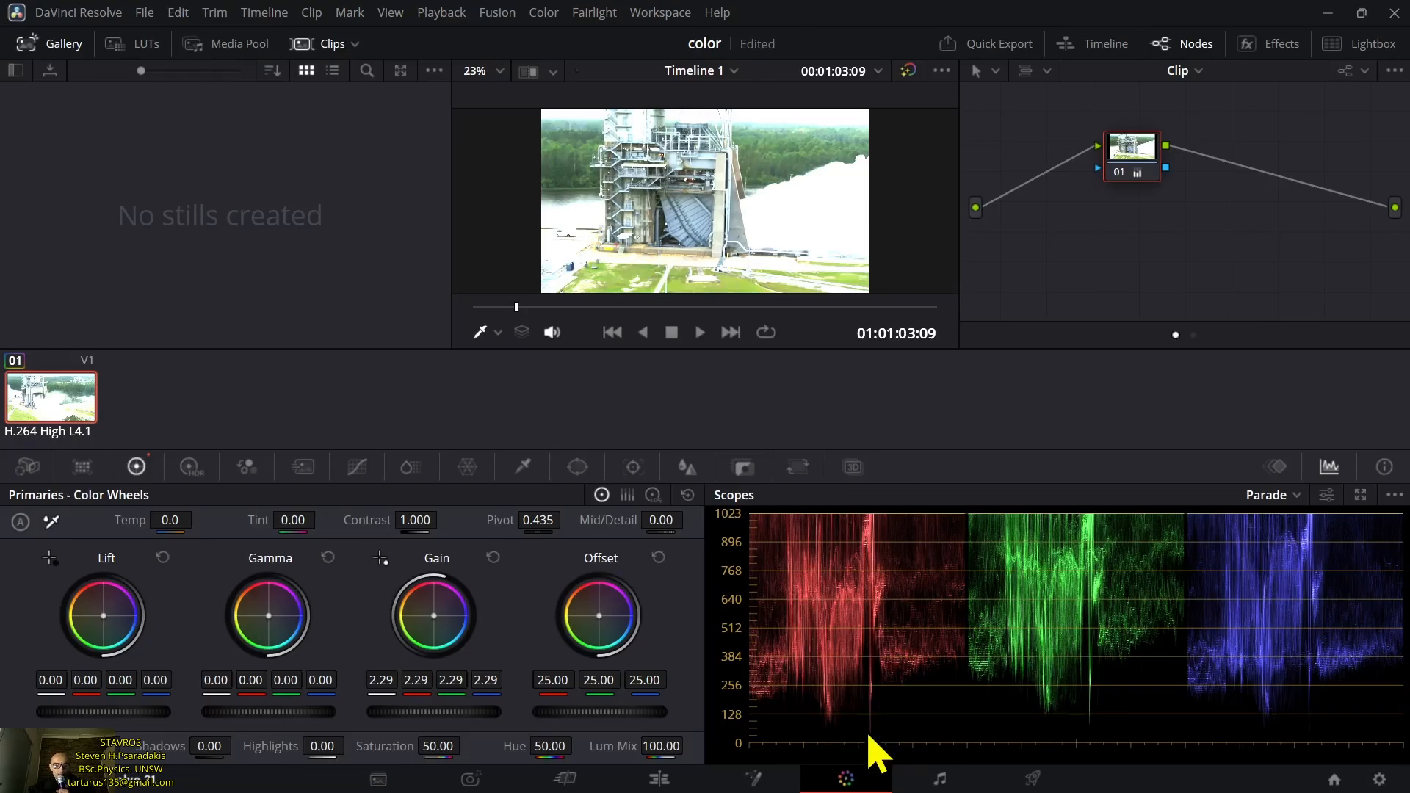
pyautogui.click(493, 558)
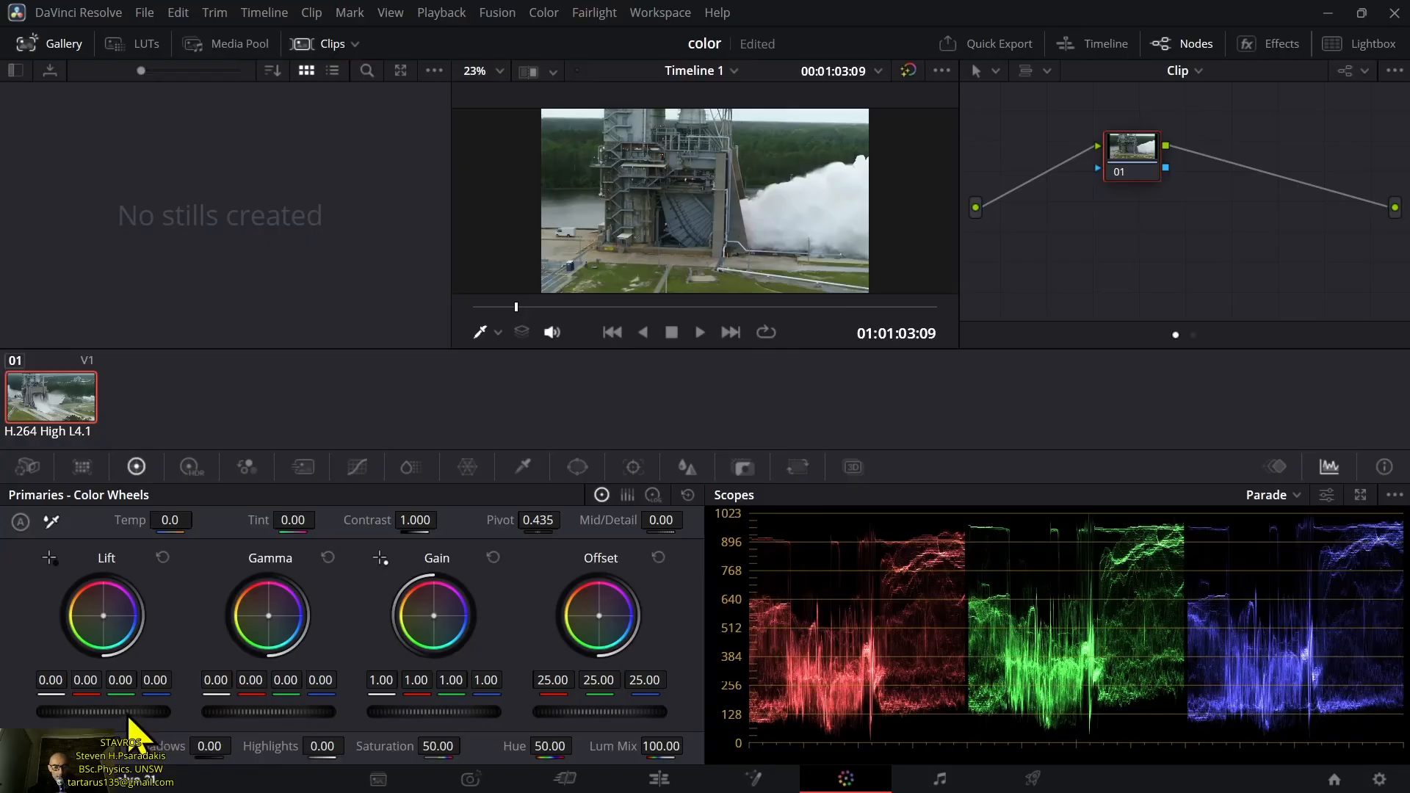
# - Try lowering the Lift master level to about -0.29, and reset Lift
pyautogui.moveTo(103, 712); pyautogui.dragTo(134, 712)
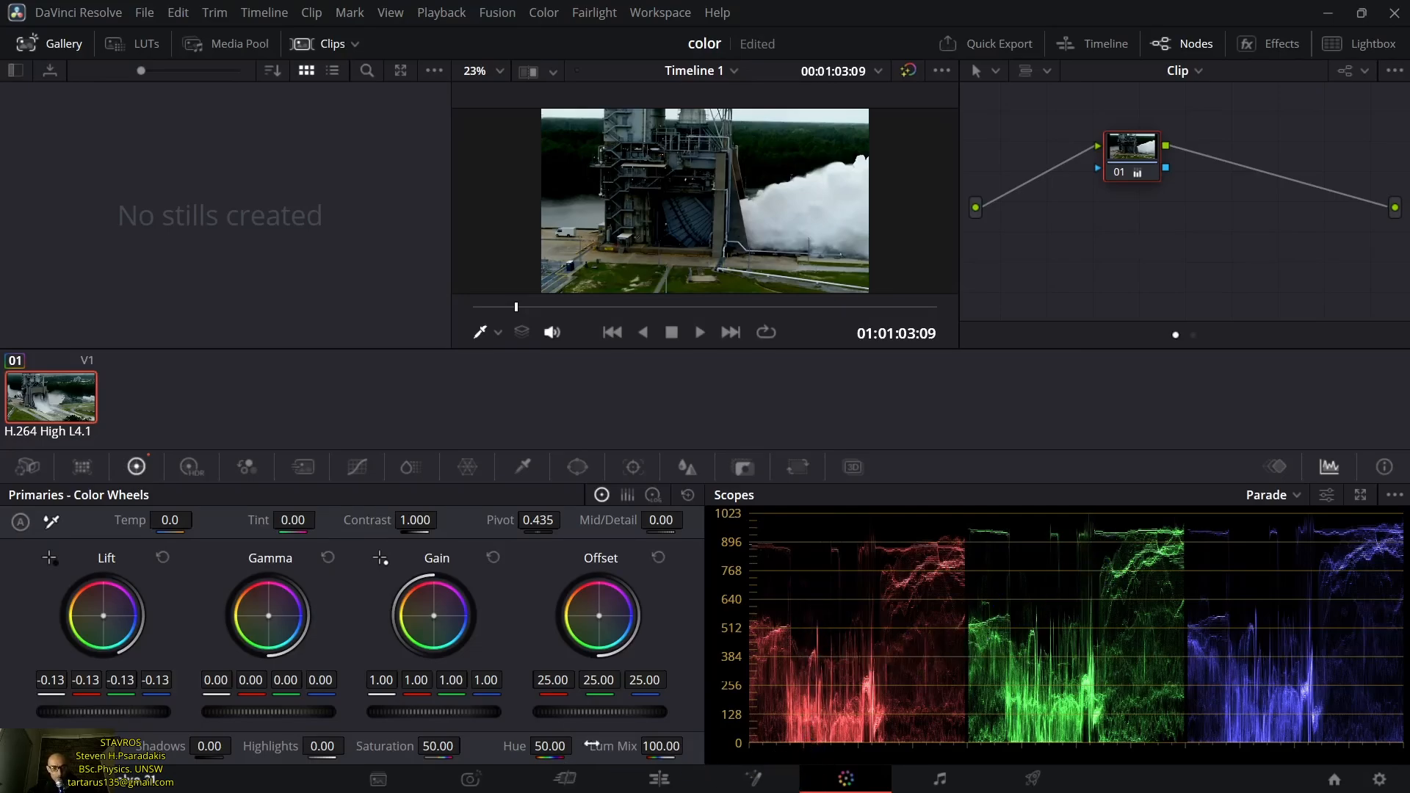
pyautogui.moveTo(147, 711); pyautogui.dragTo(72, 711)
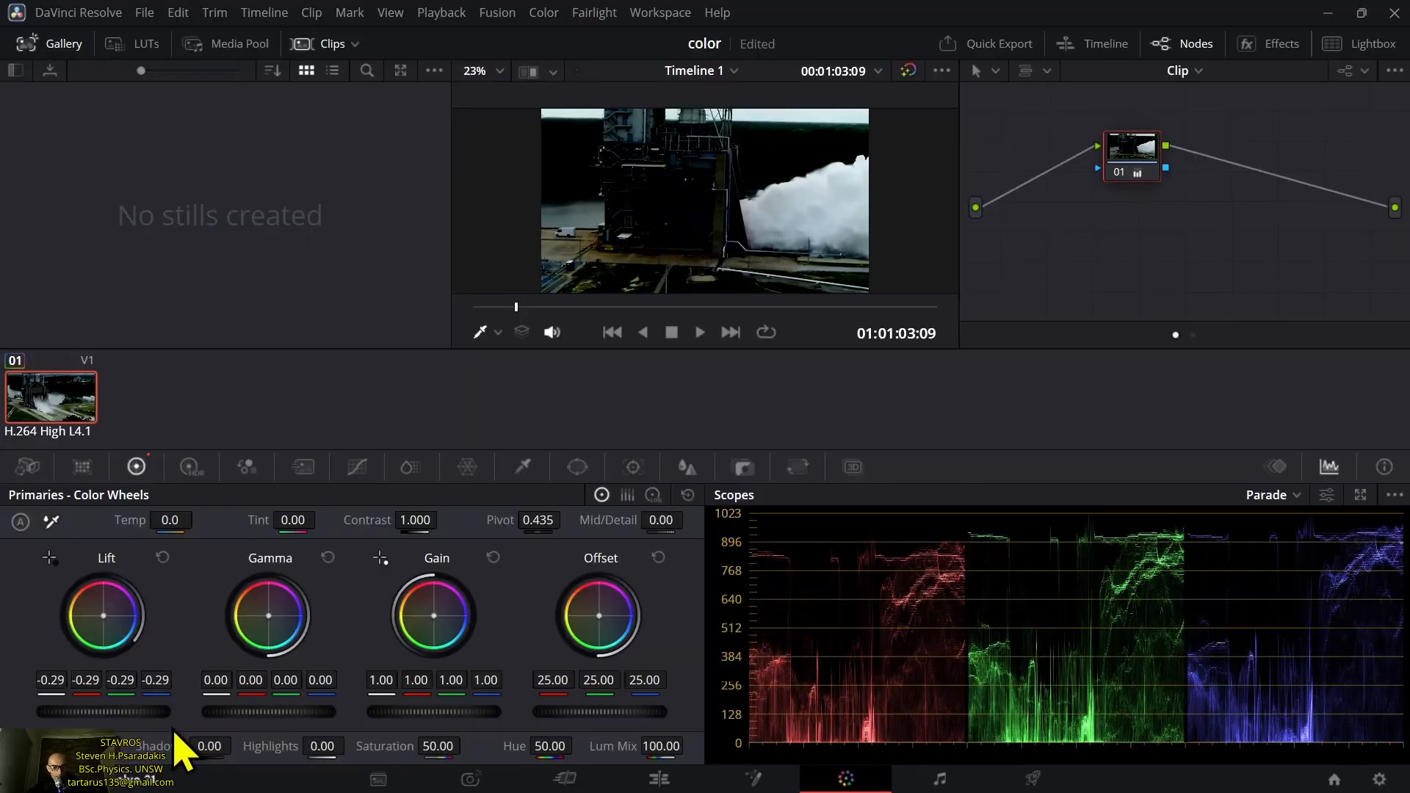
pyautogui.click(163, 558)
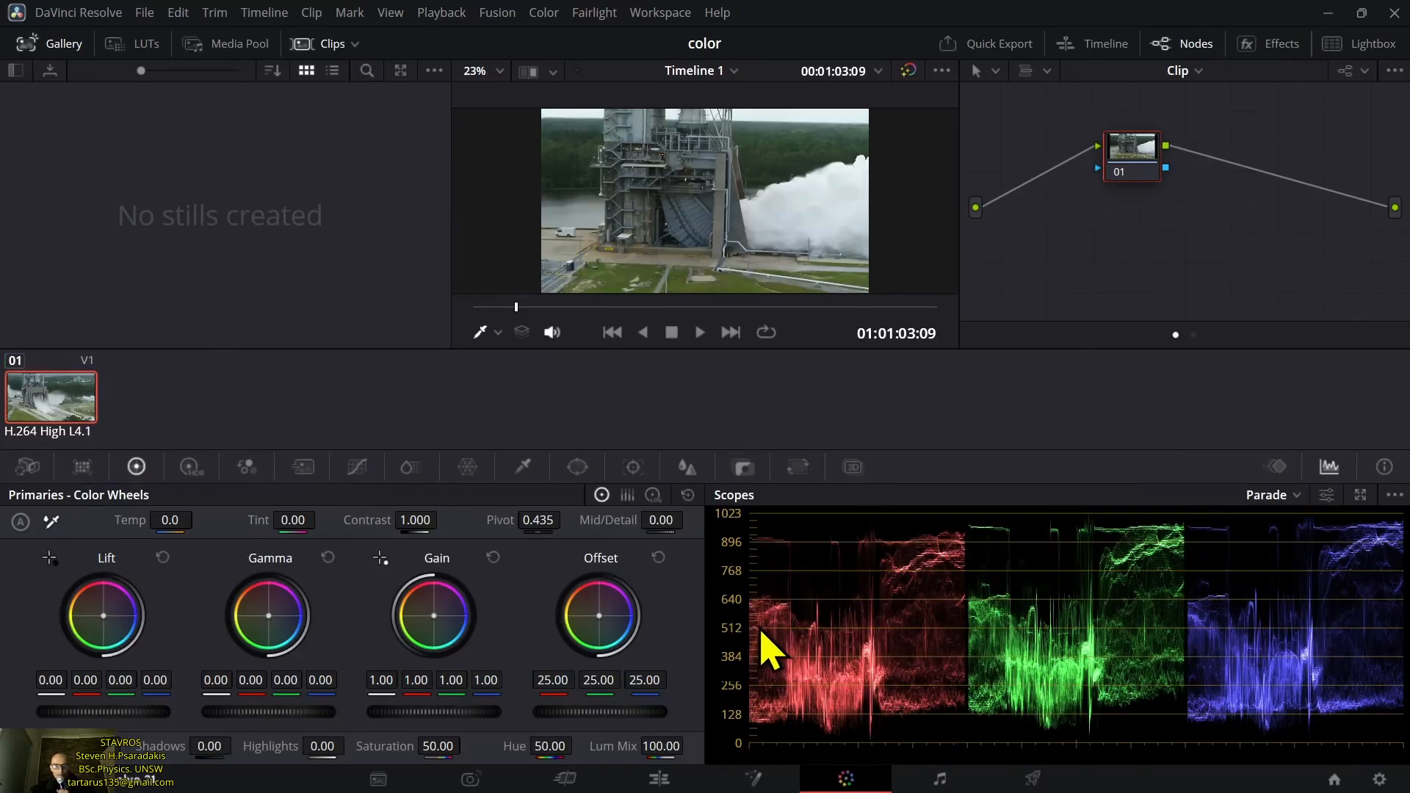
# - With the scopes switched to Waveform, raise the Gain master level to about 1.29 and the Lift master level to about 0.02
pyautogui.click(1297, 497)
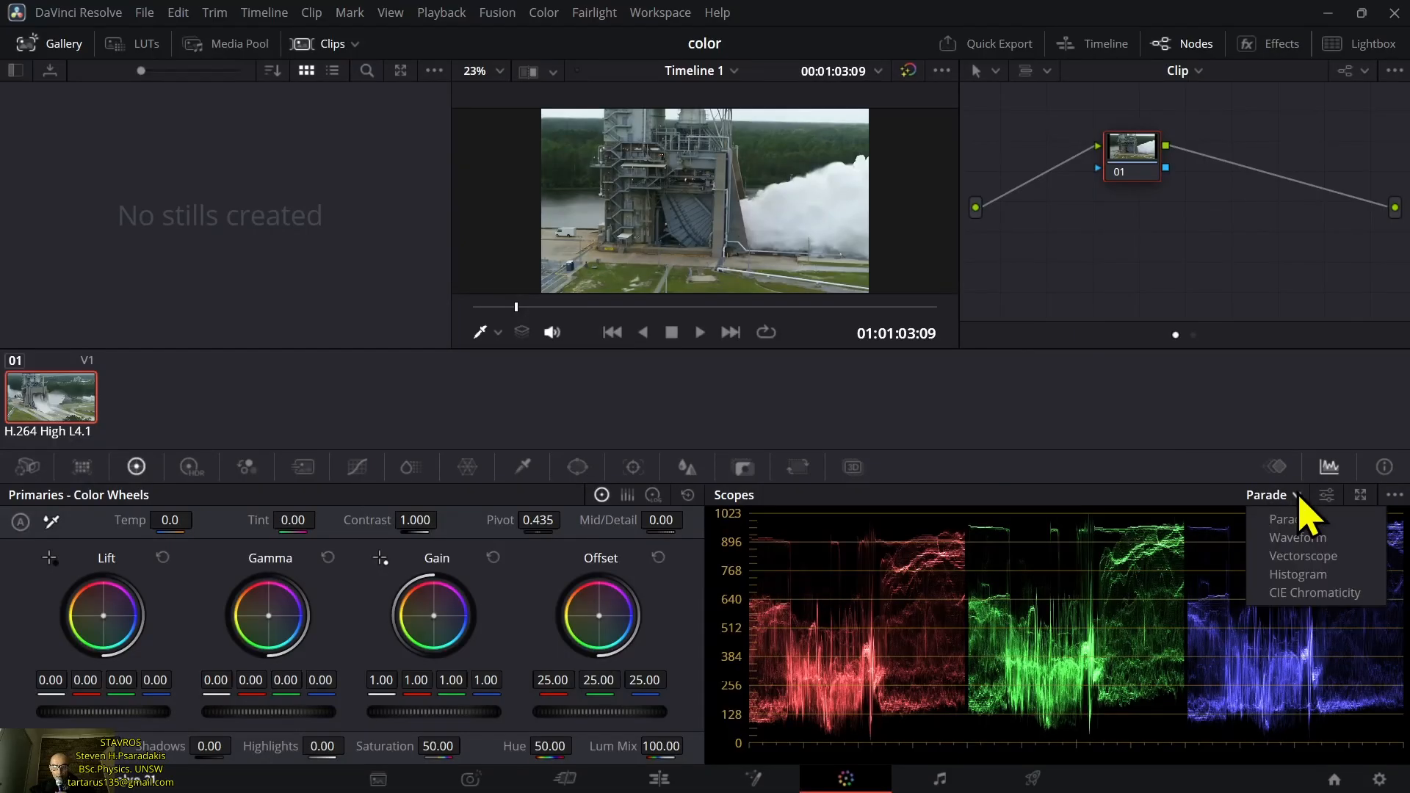
pyautogui.click(1294, 546)
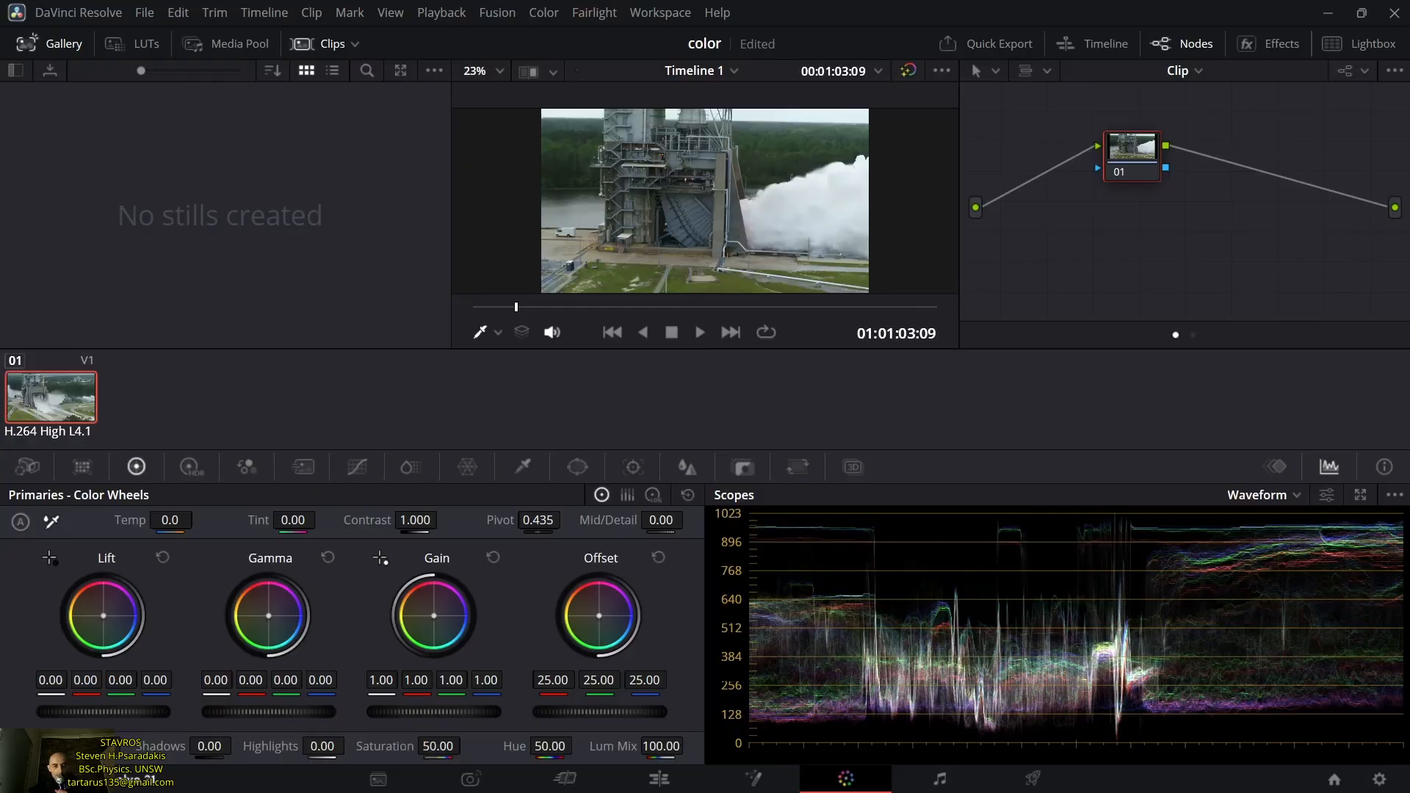
pyautogui.moveTo(415, 712); pyautogui.dragTo(466, 712)
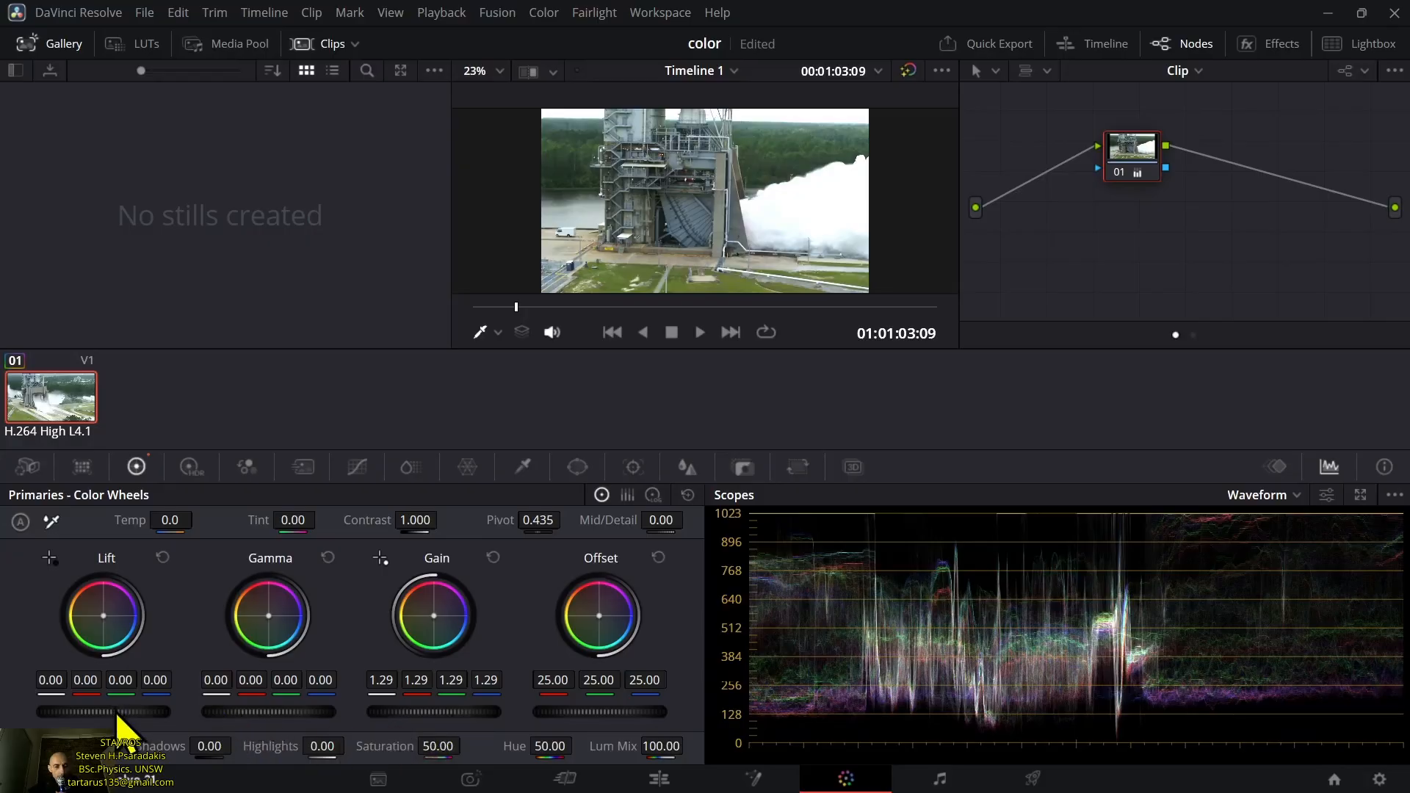
pyautogui.moveTo(103, 712); pyautogui.dragTo(102, 712)
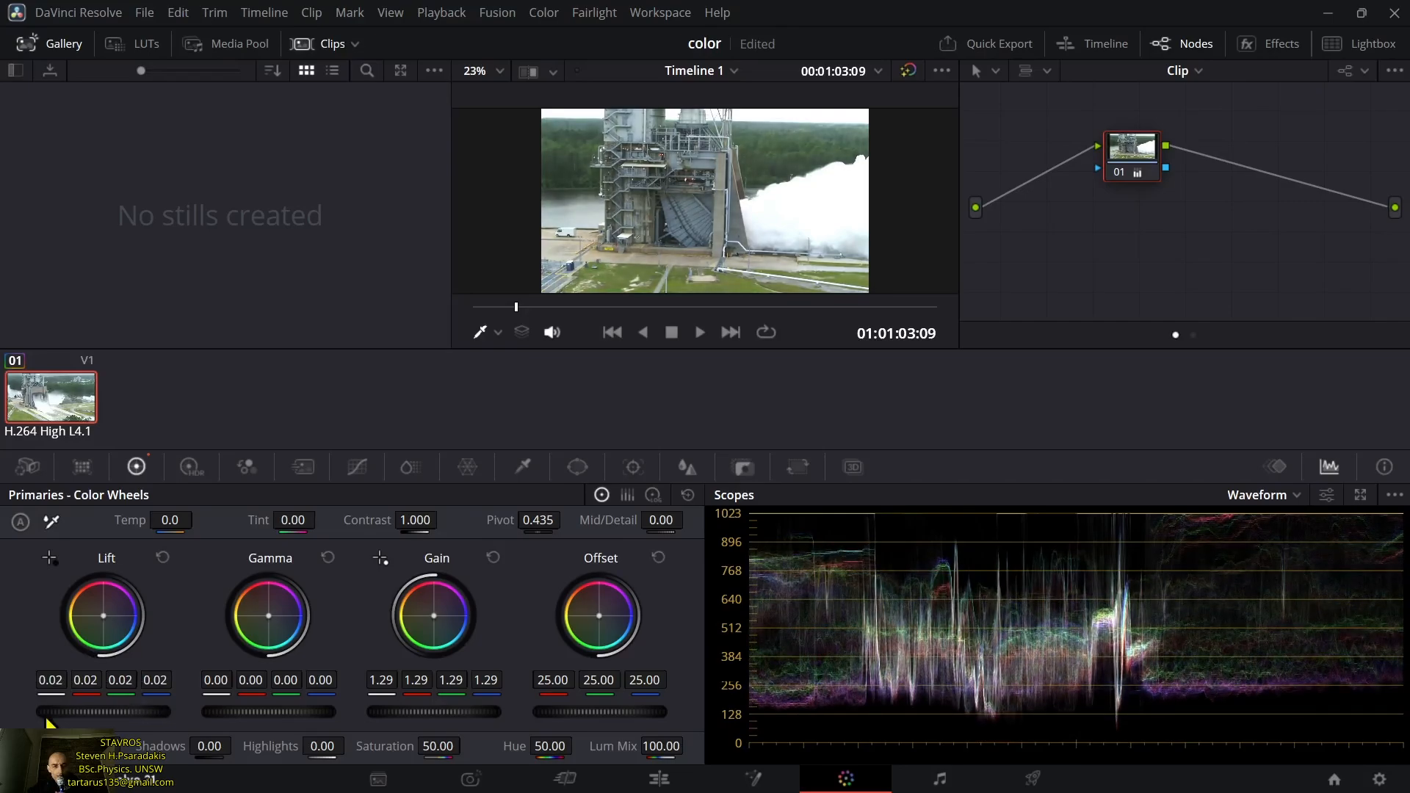
# - Compare the picture with node 01 turned off and on, and add a serial node after it
pyautogui.click(1126, 180)
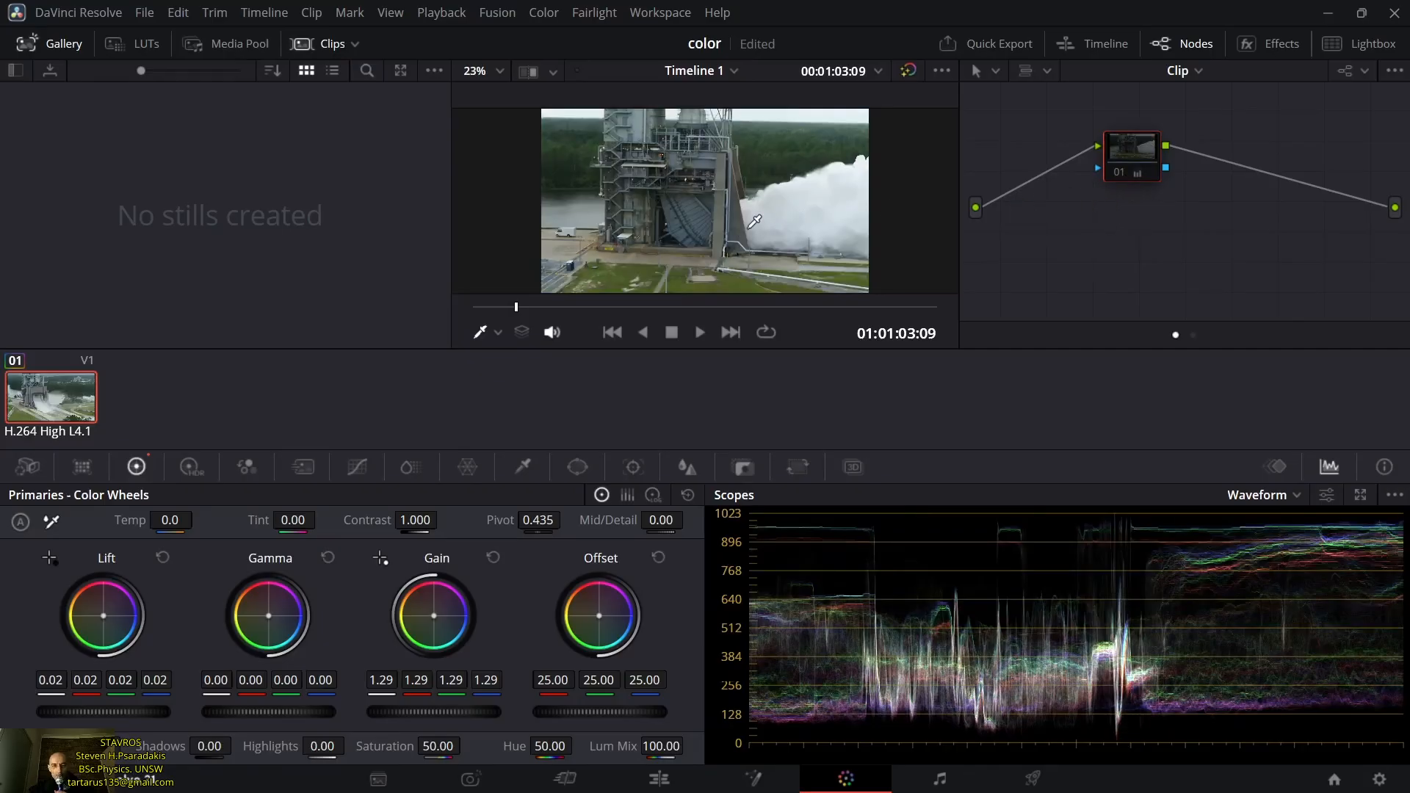
pyautogui.click(1126, 175)
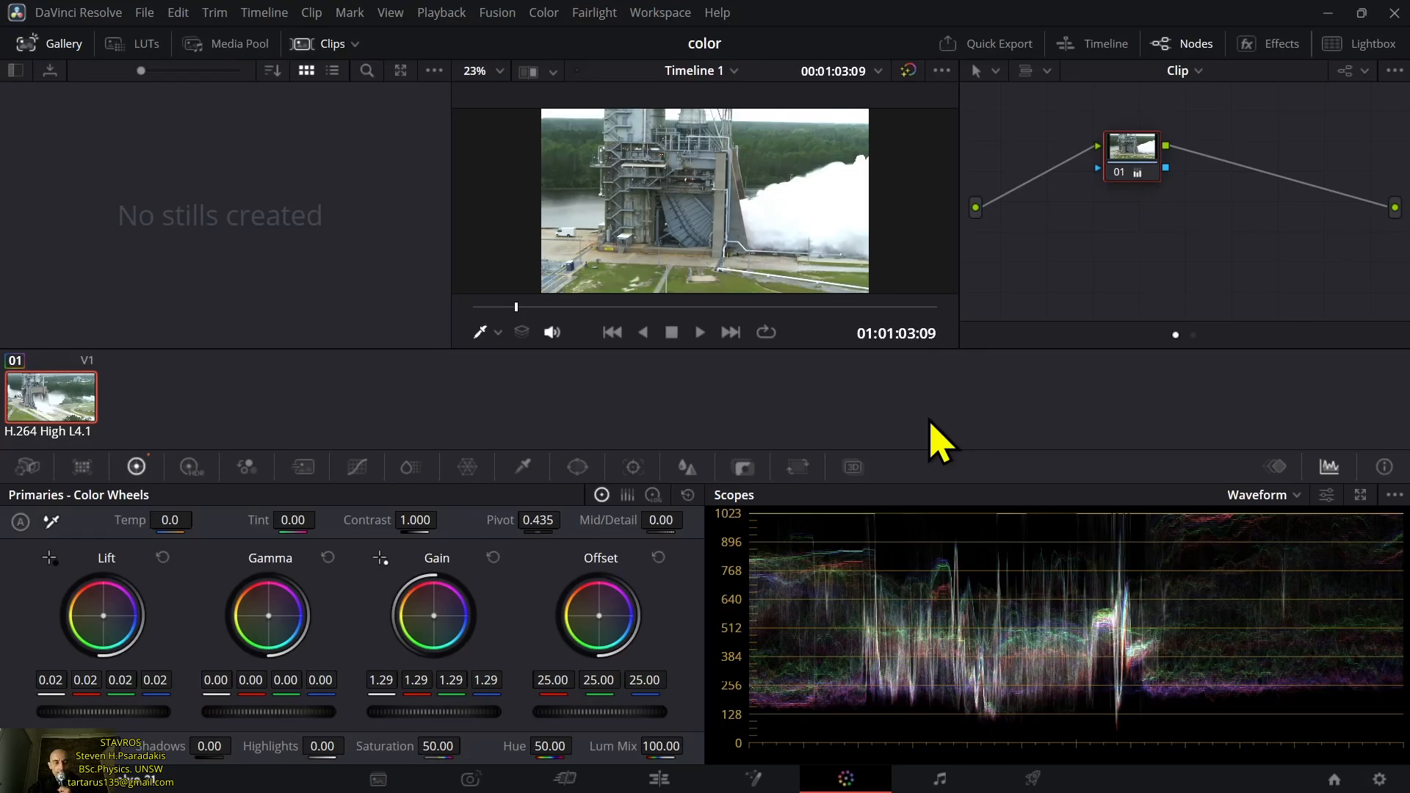
pyautogui.rightClick(1144, 173)
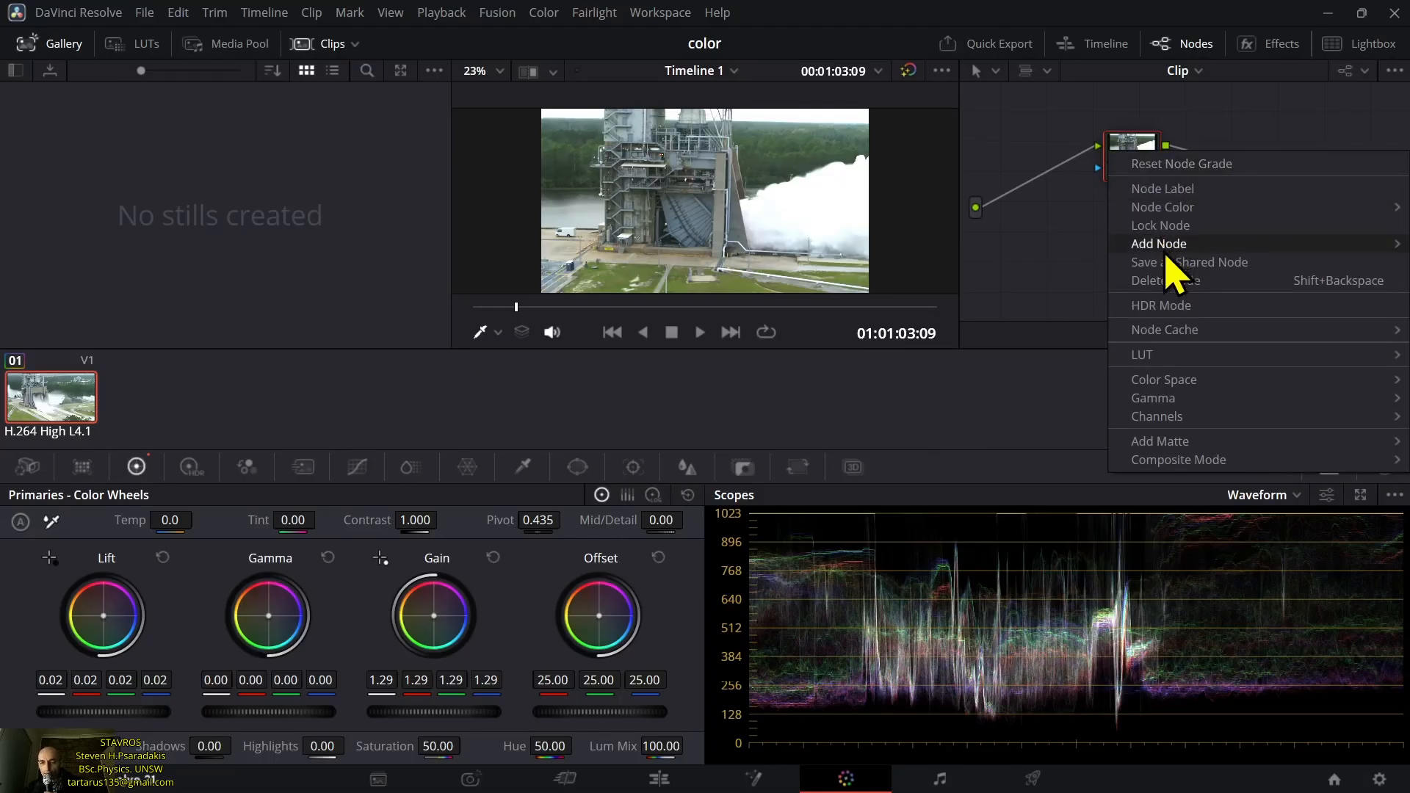
pyautogui.moveTo(1171, 249)
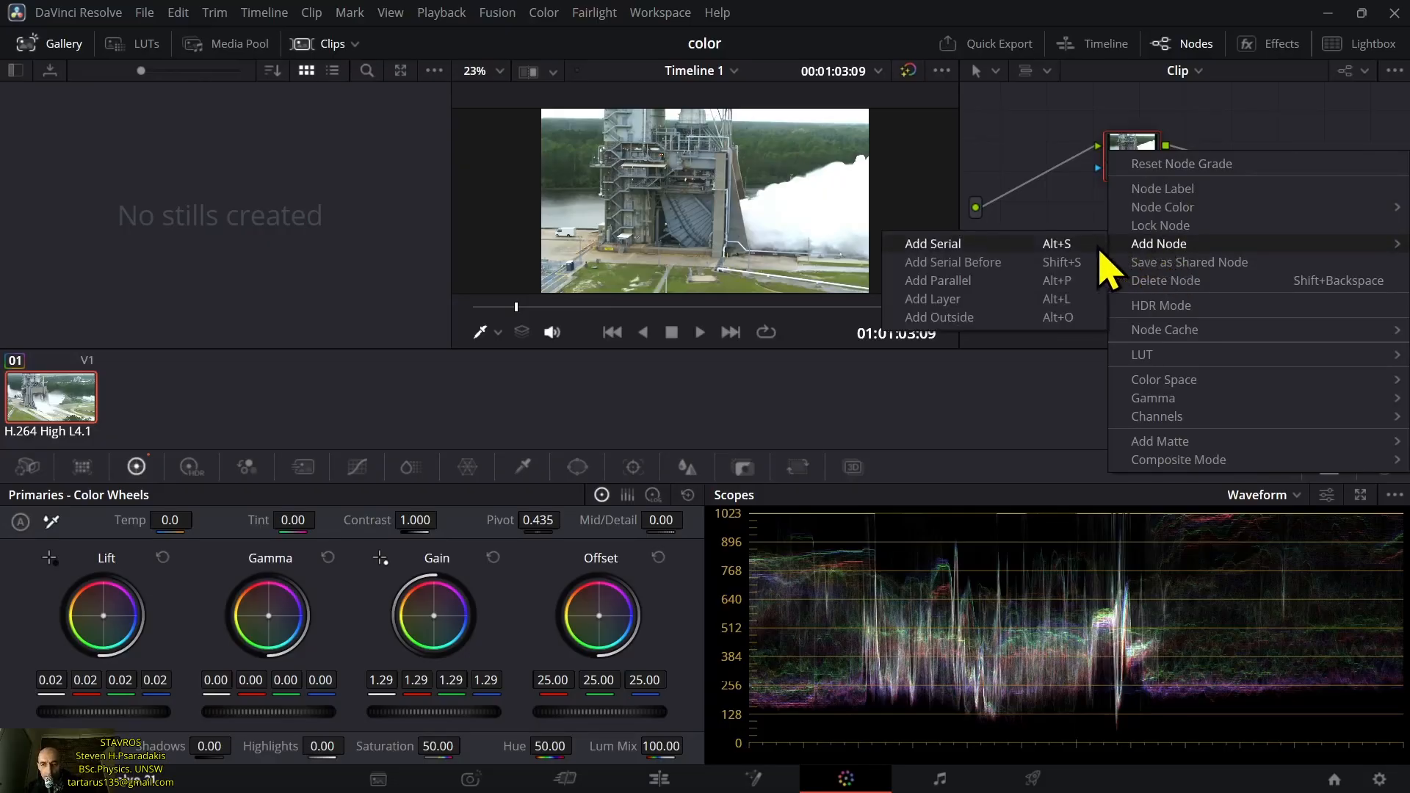
pyautogui.click(947, 250)
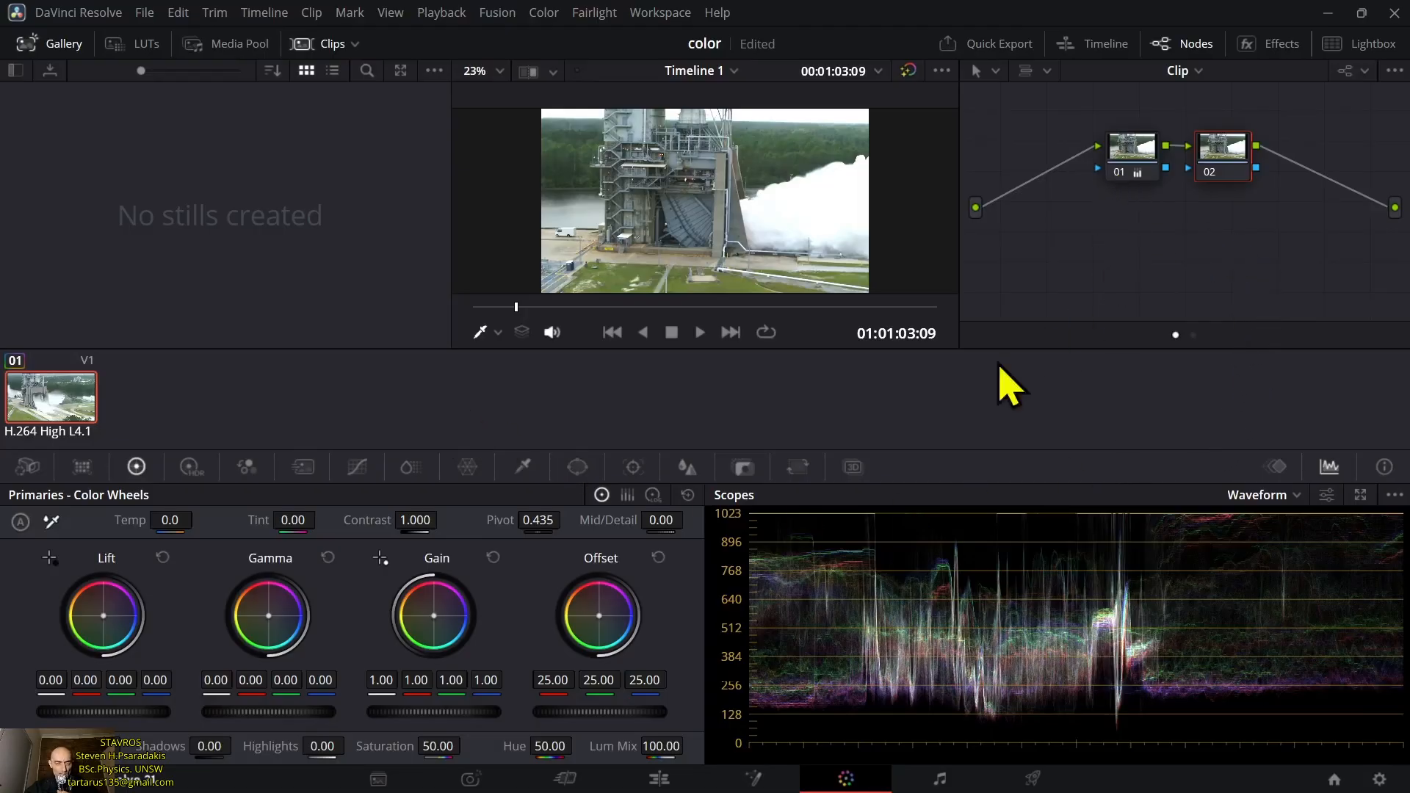
# - Set the saturation of node 02 to 100
pyautogui.click(441, 745)
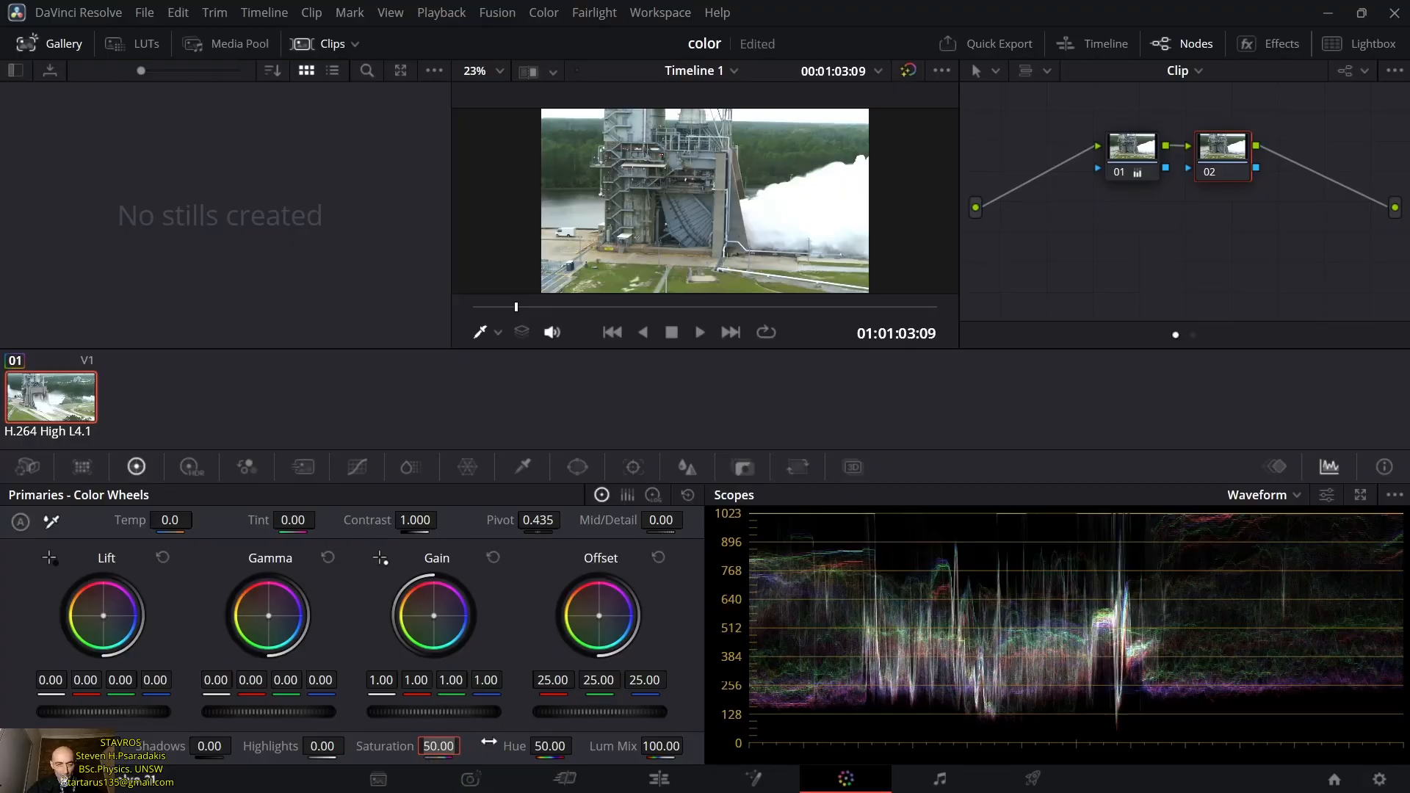
pyautogui.press('BackSpace')
pyautogui.write('1')
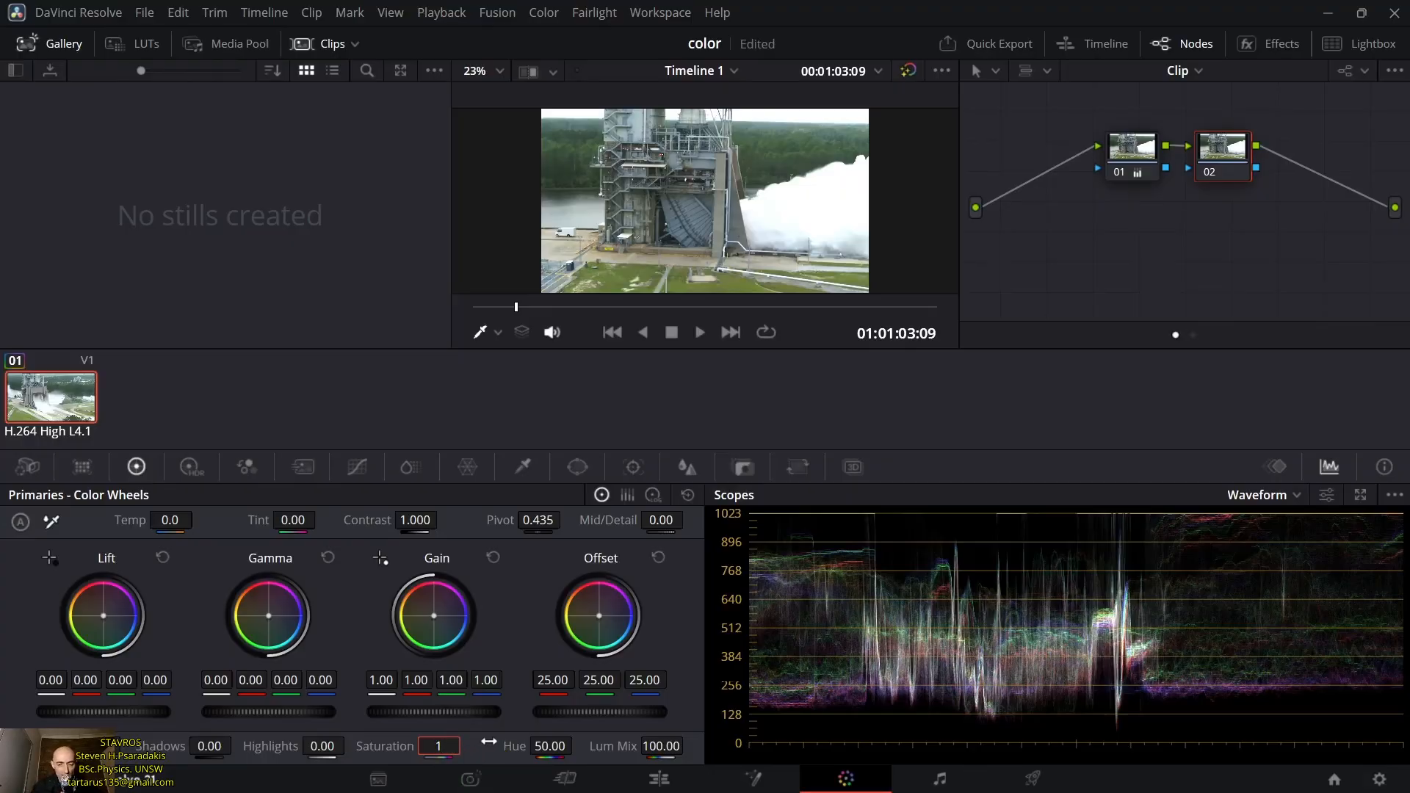
pyautogui.write('00')
pyautogui.press('Return')
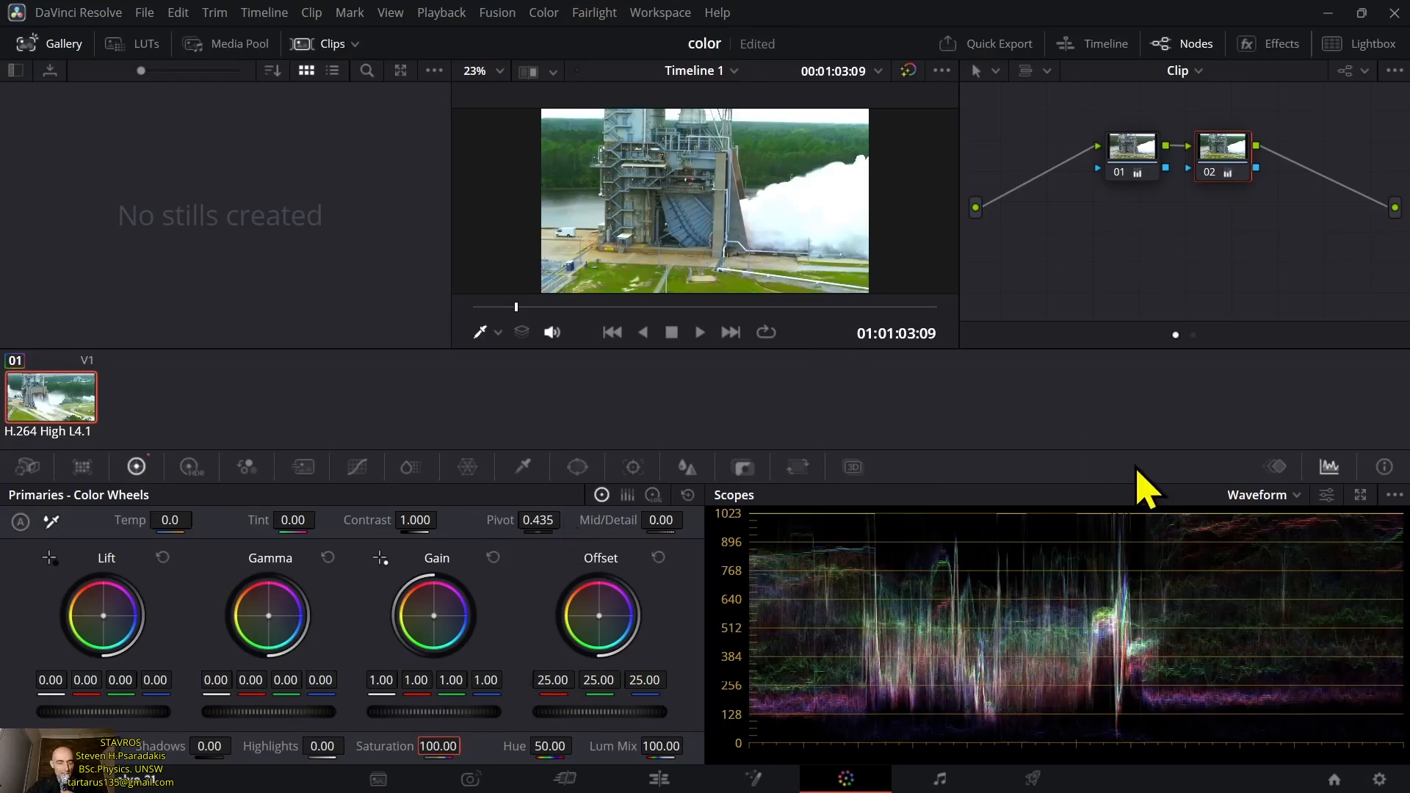
# - Compare the picture in full screen with node 02 enabled, disabled and enabled again
pyautogui.hotkey('ctrl', 'f')
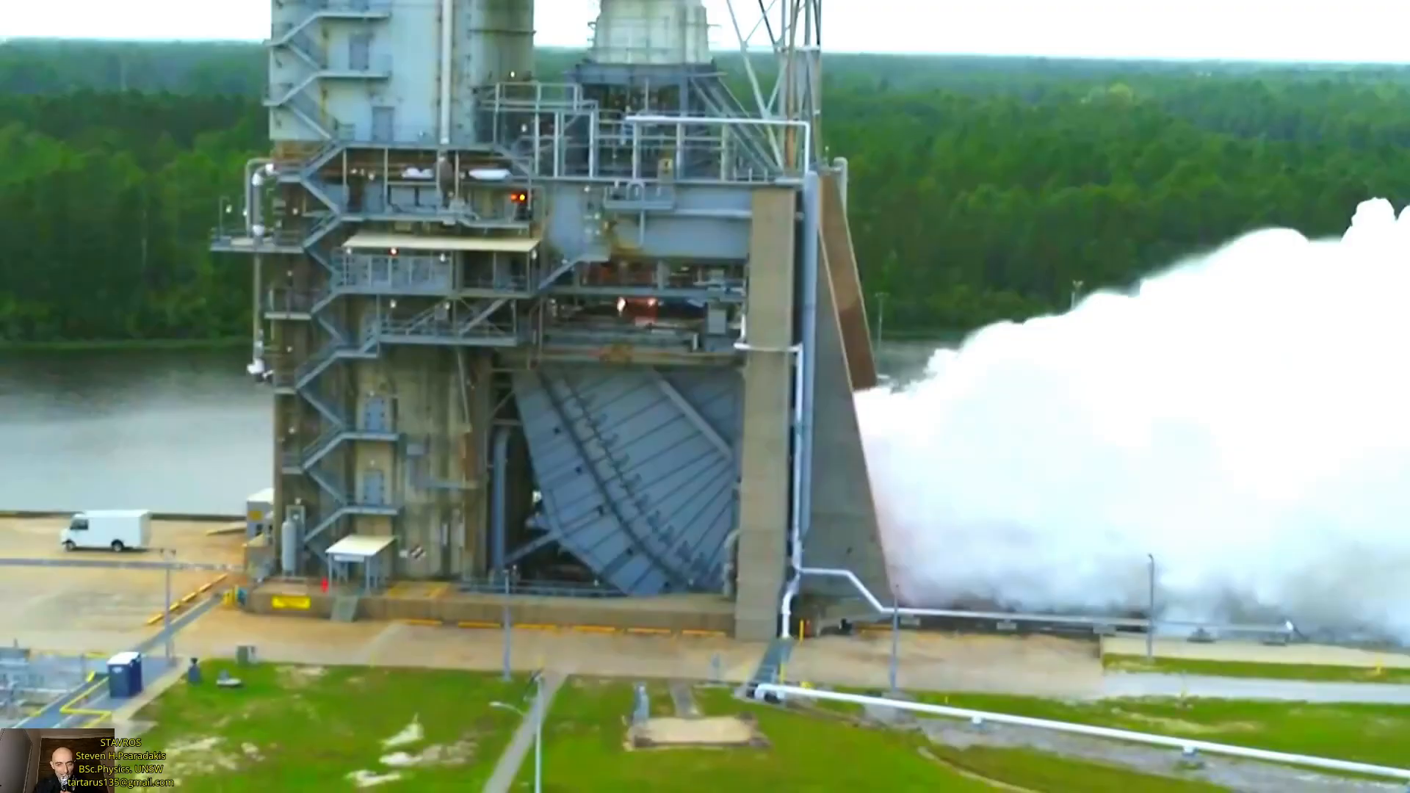
pyautogui.hotkey('ctrl', 'f')
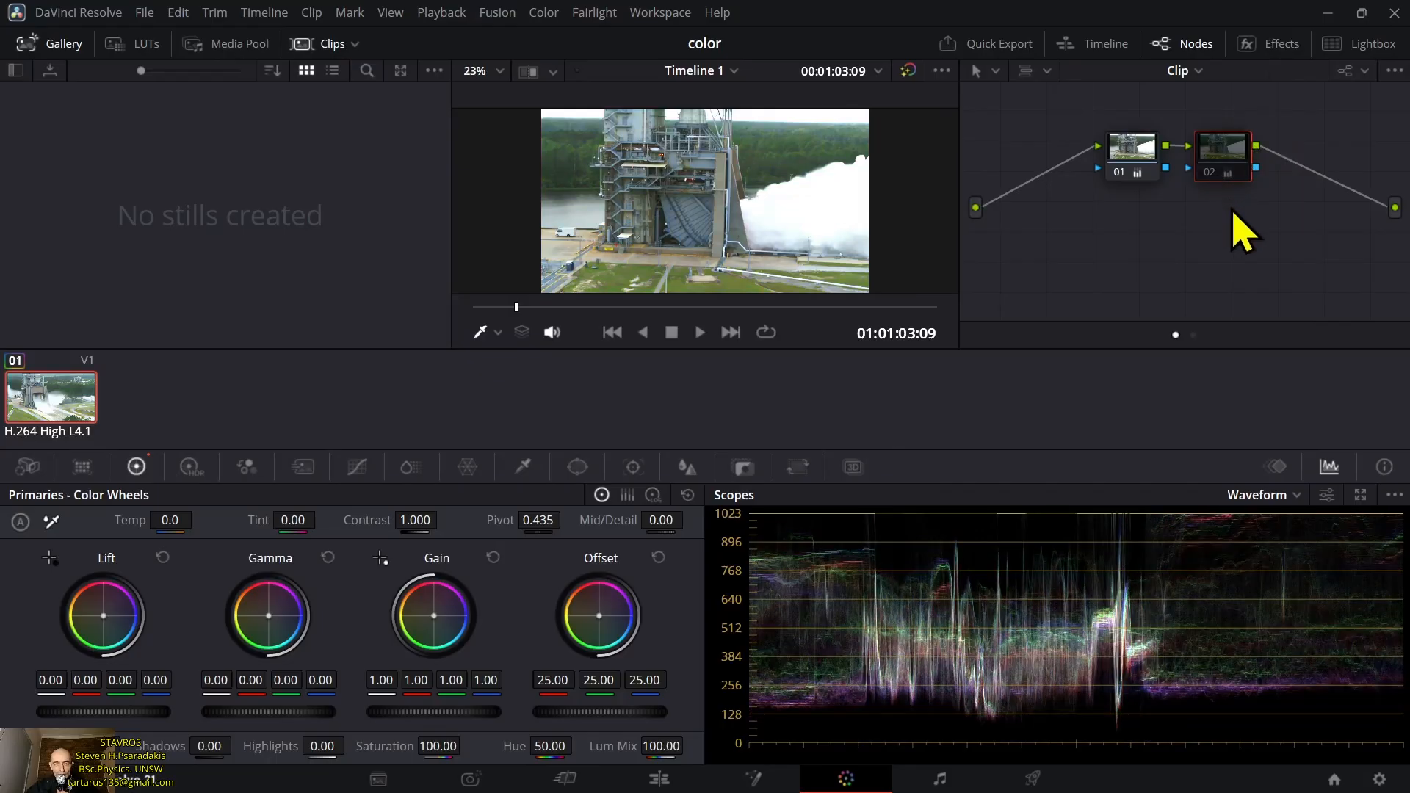
pyautogui.hotkey('ctrl', 'f')
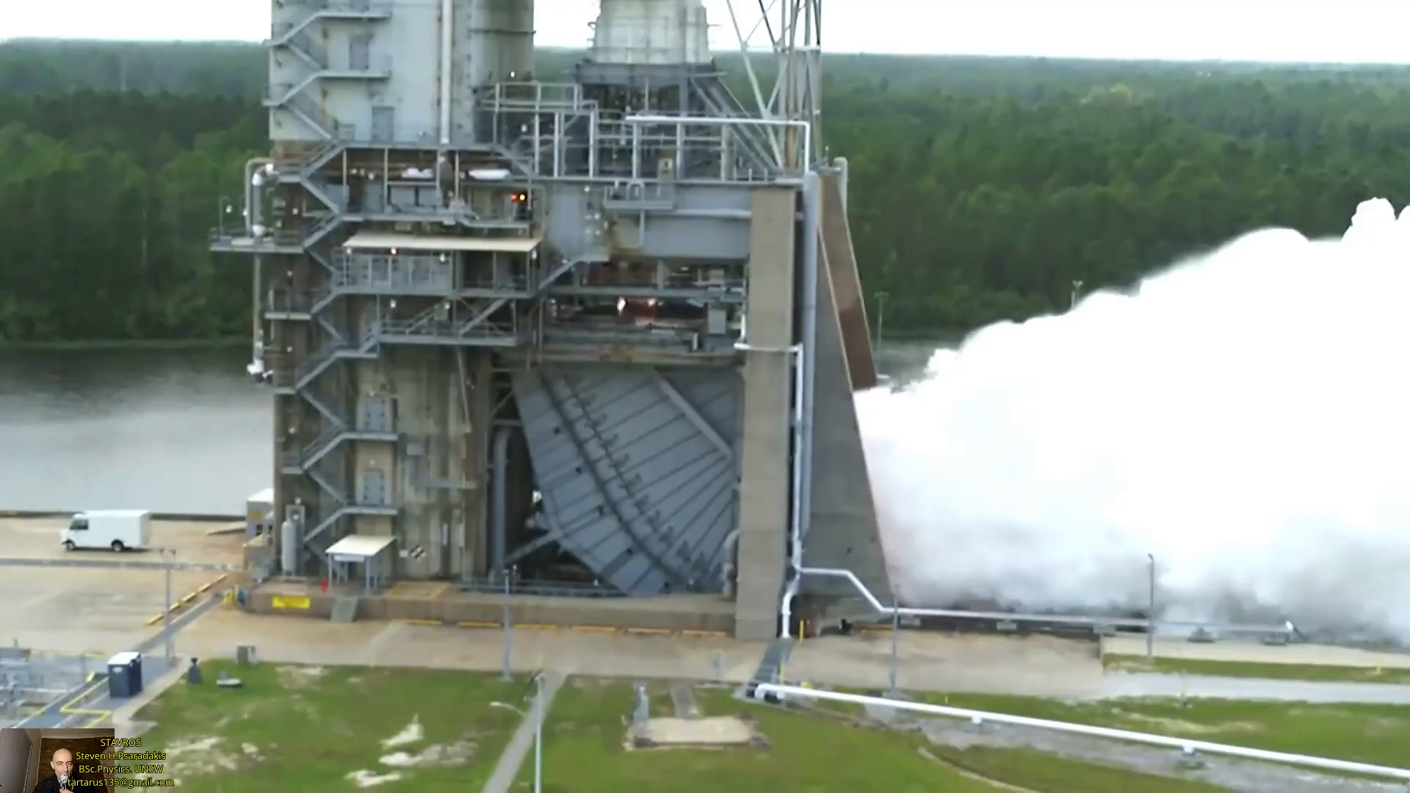
pyautogui.hotkey('ctrl', 'f')
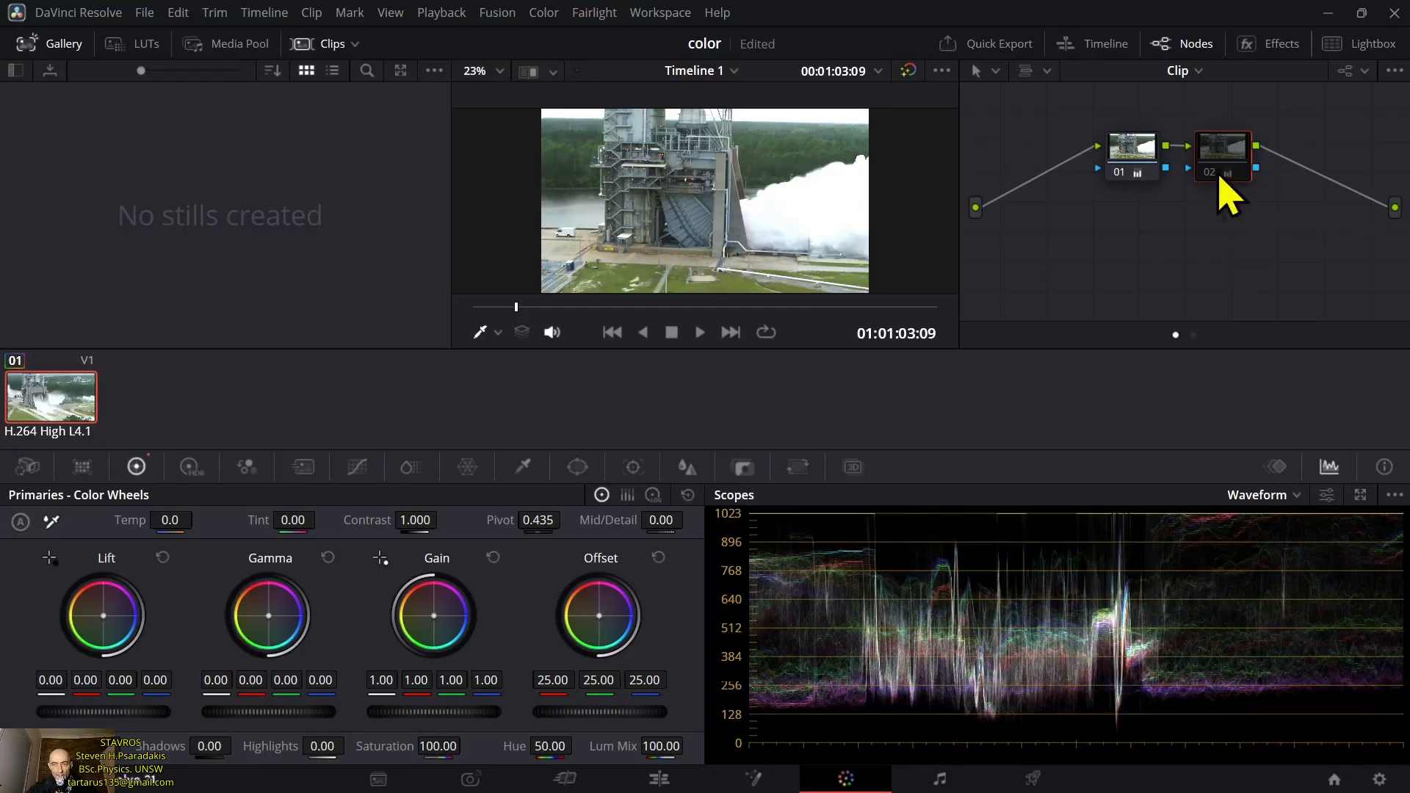
pyautogui.hotkey('ctrl', 'd')
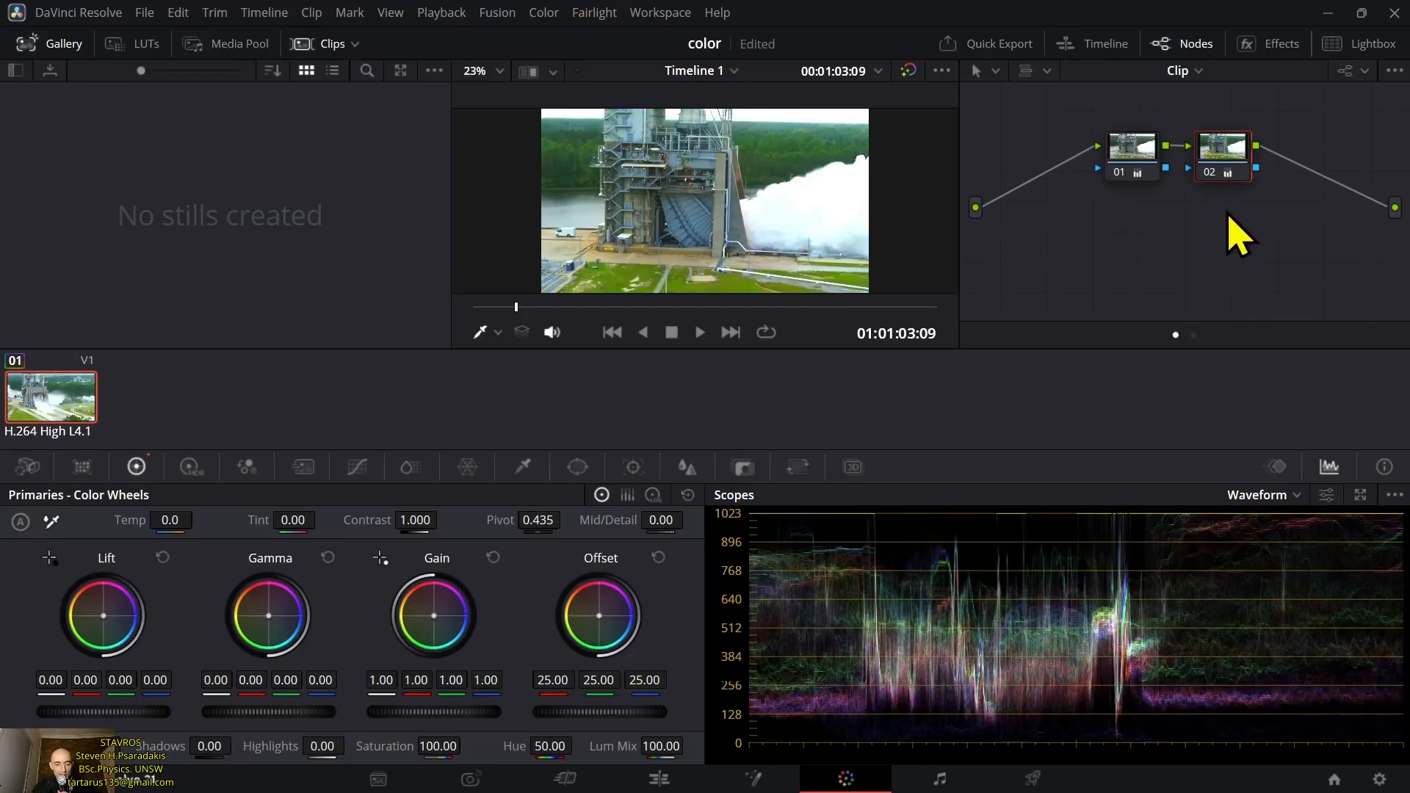
pyautogui.hotkey('ctrl', 'f')
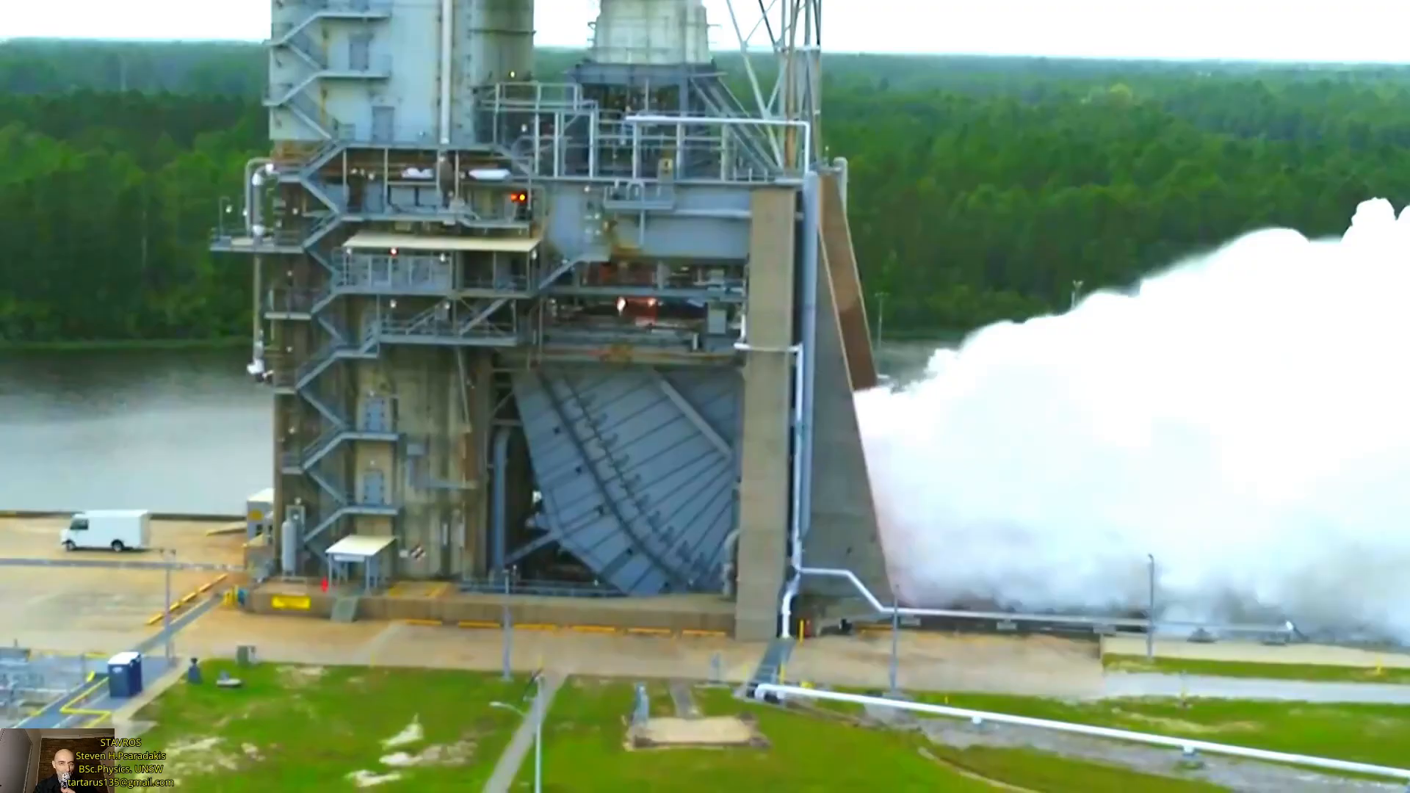
pyautogui.press('Escape')
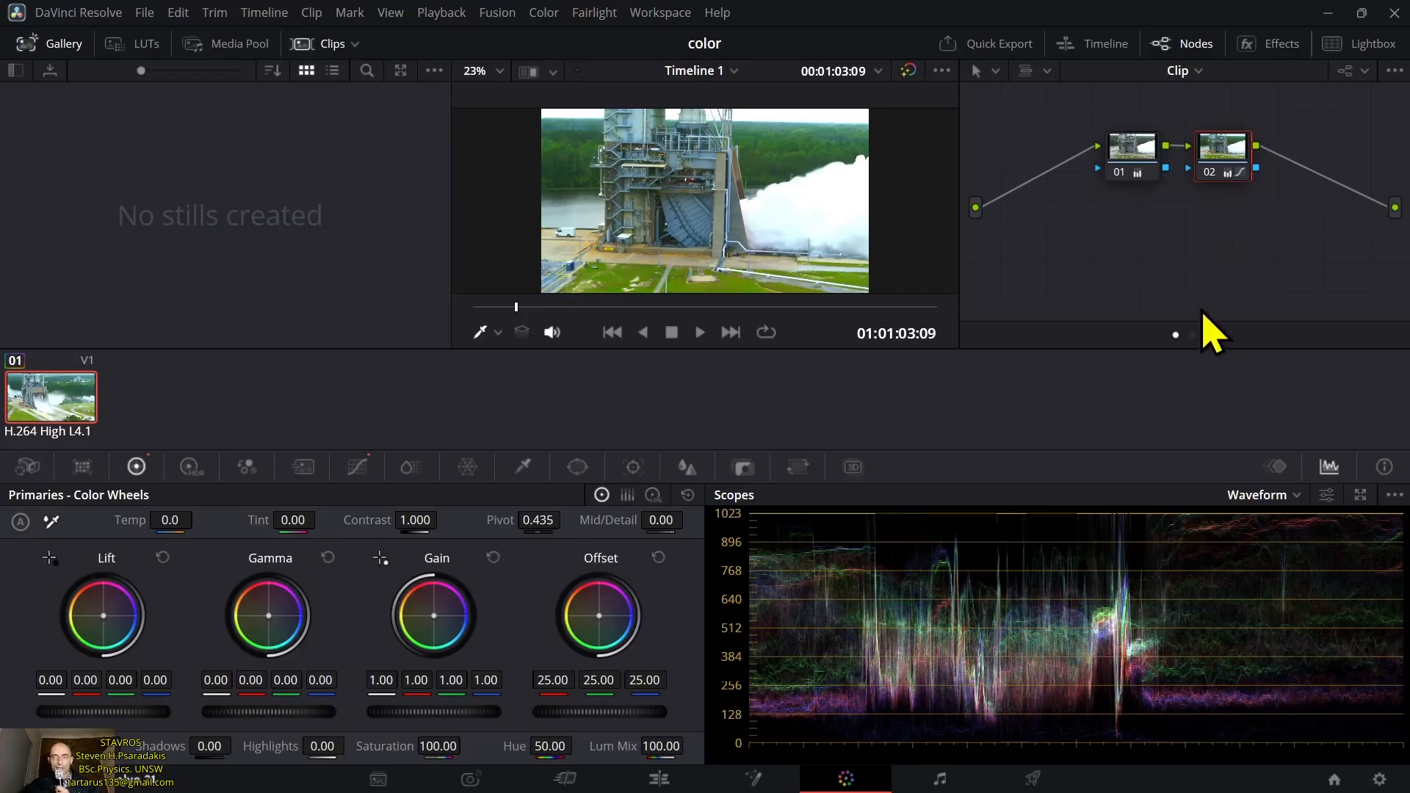
# - Add another serial node after node 02
pyautogui.rightClick(1228, 165)
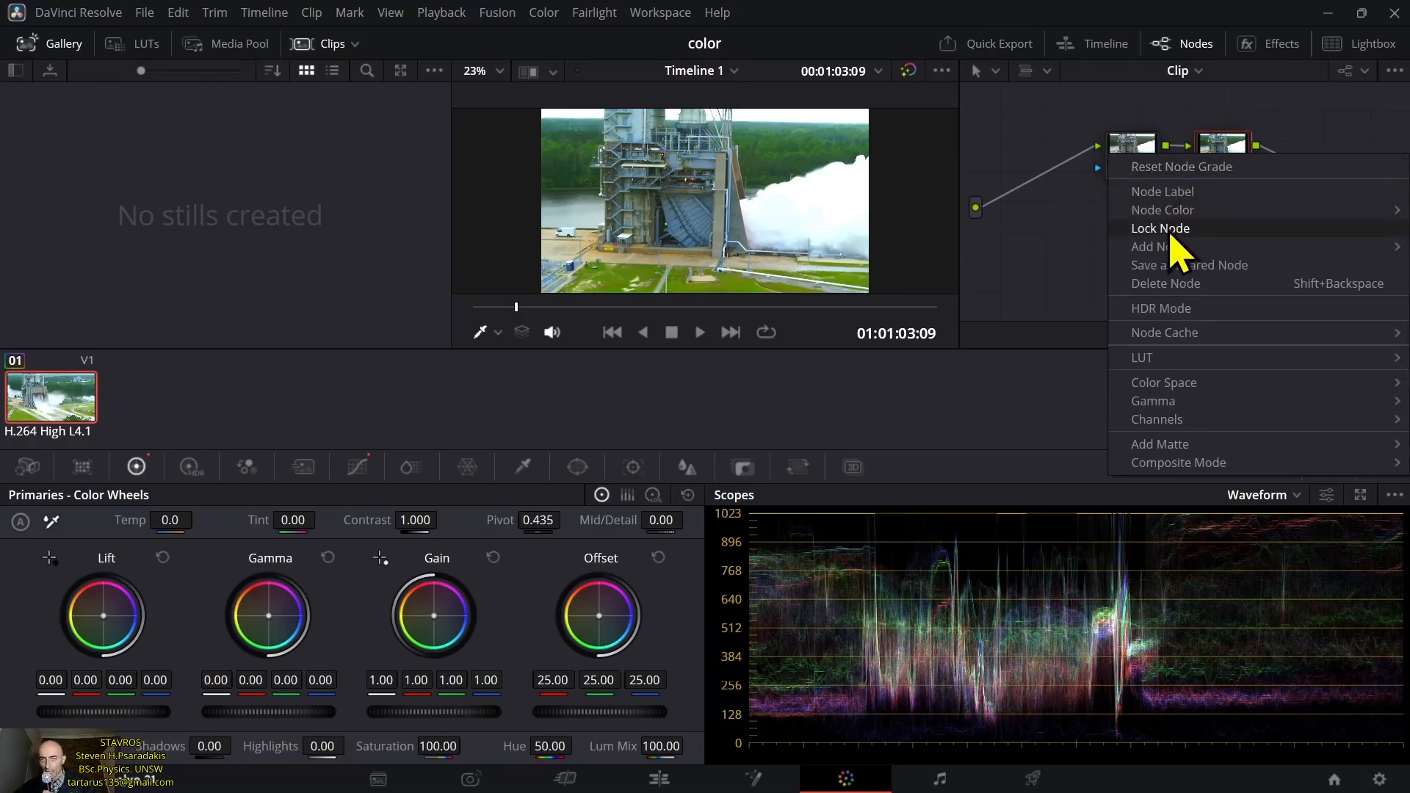
pyautogui.moveTo(1164, 252)
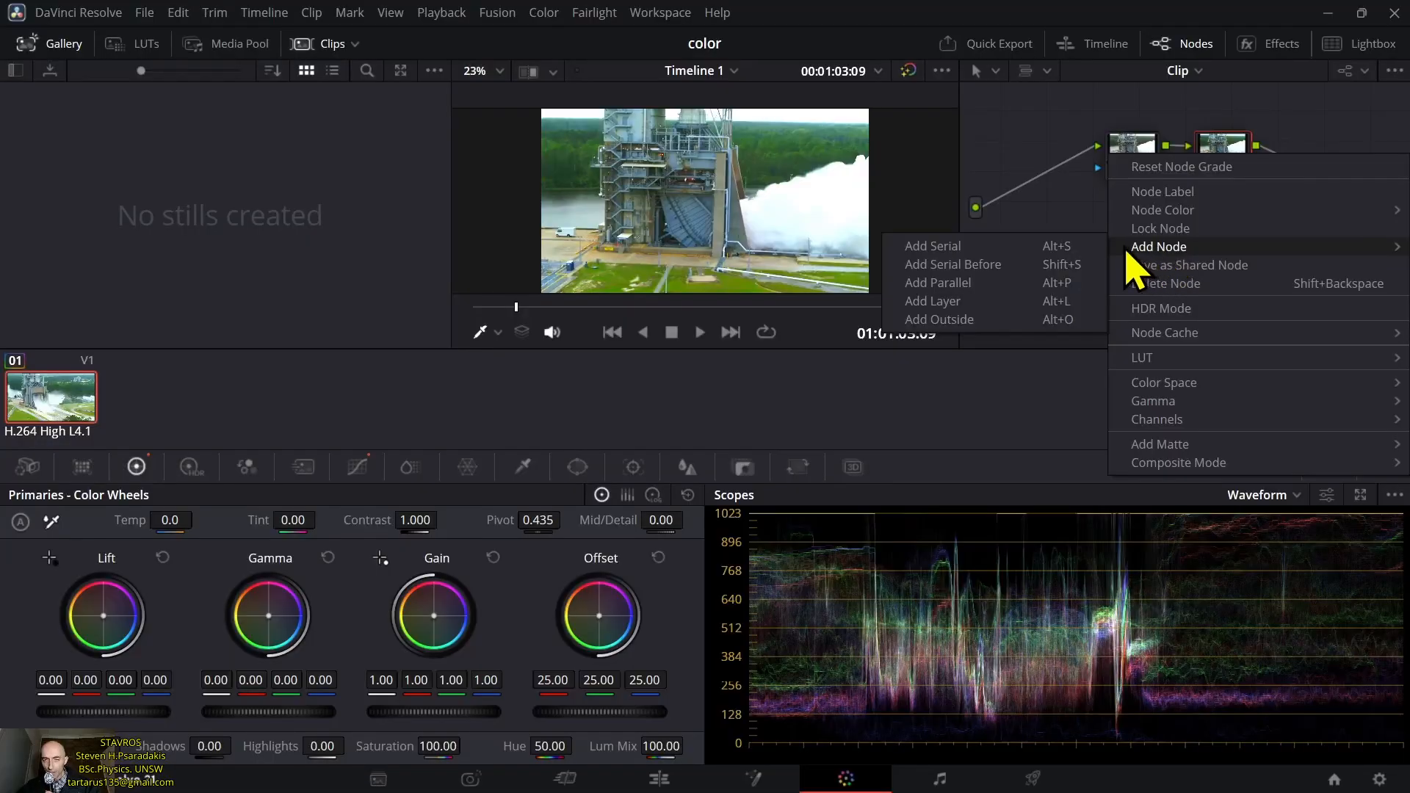
pyautogui.click(948, 253)
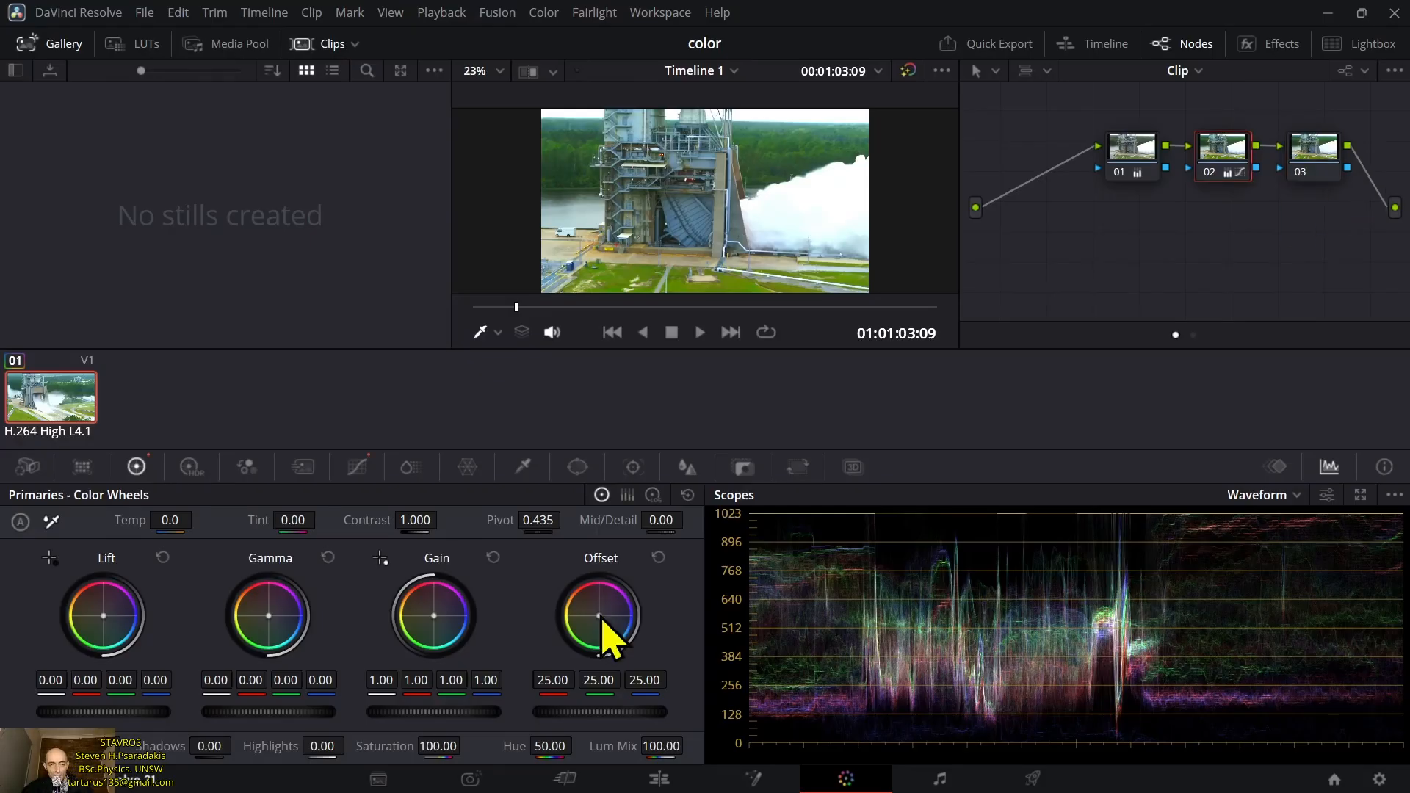
# - Warm the shot on node 02 with the Offset color balance, at about 28.85 red, 23.44 green and 24.02 blue
pyautogui.moveTo(600, 616); pyautogui.dragTo(601, 613)
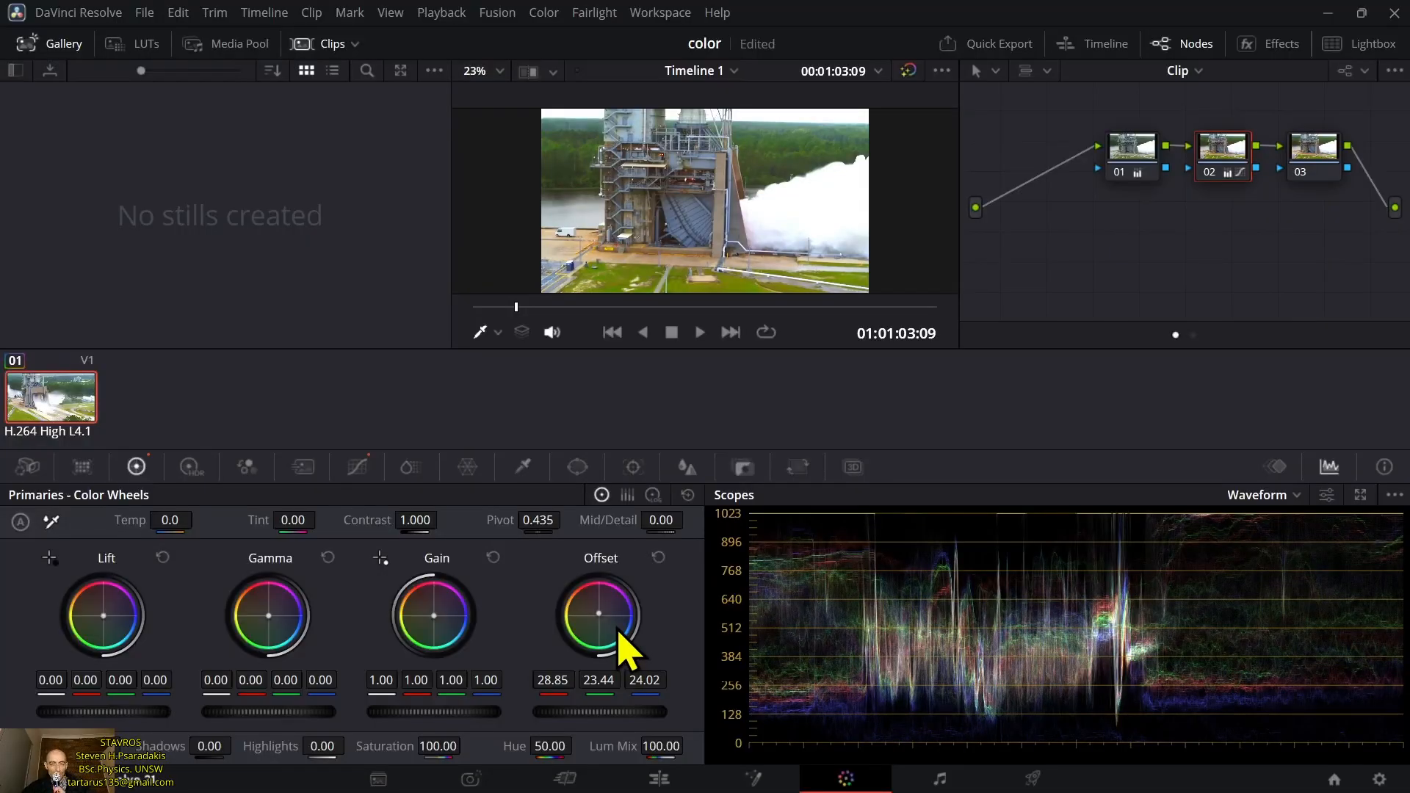
# - Add a serial node after node 03 and reposition it below the node chain, clear of the source input
pyautogui.click(1311, 156)
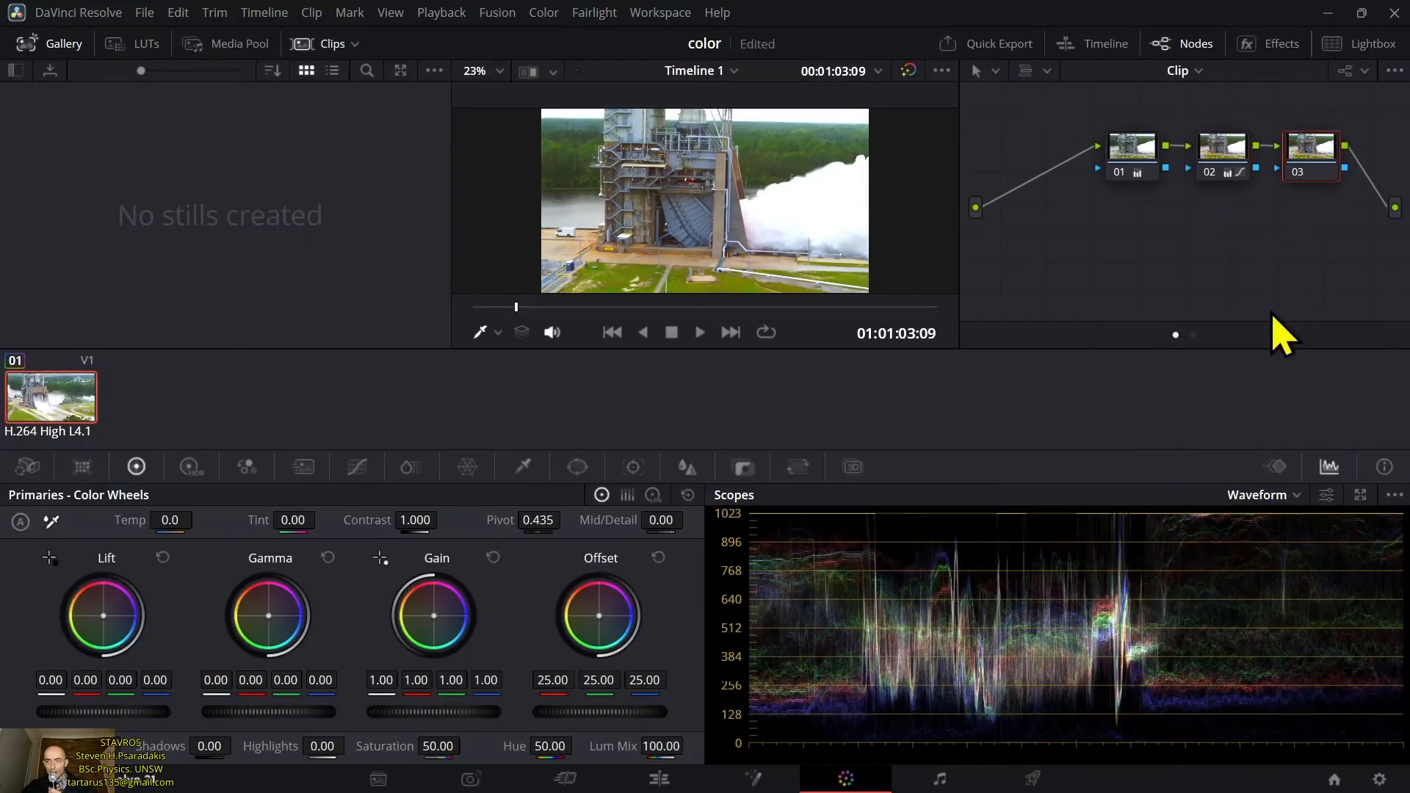
pyautogui.rightClick(1310, 171)
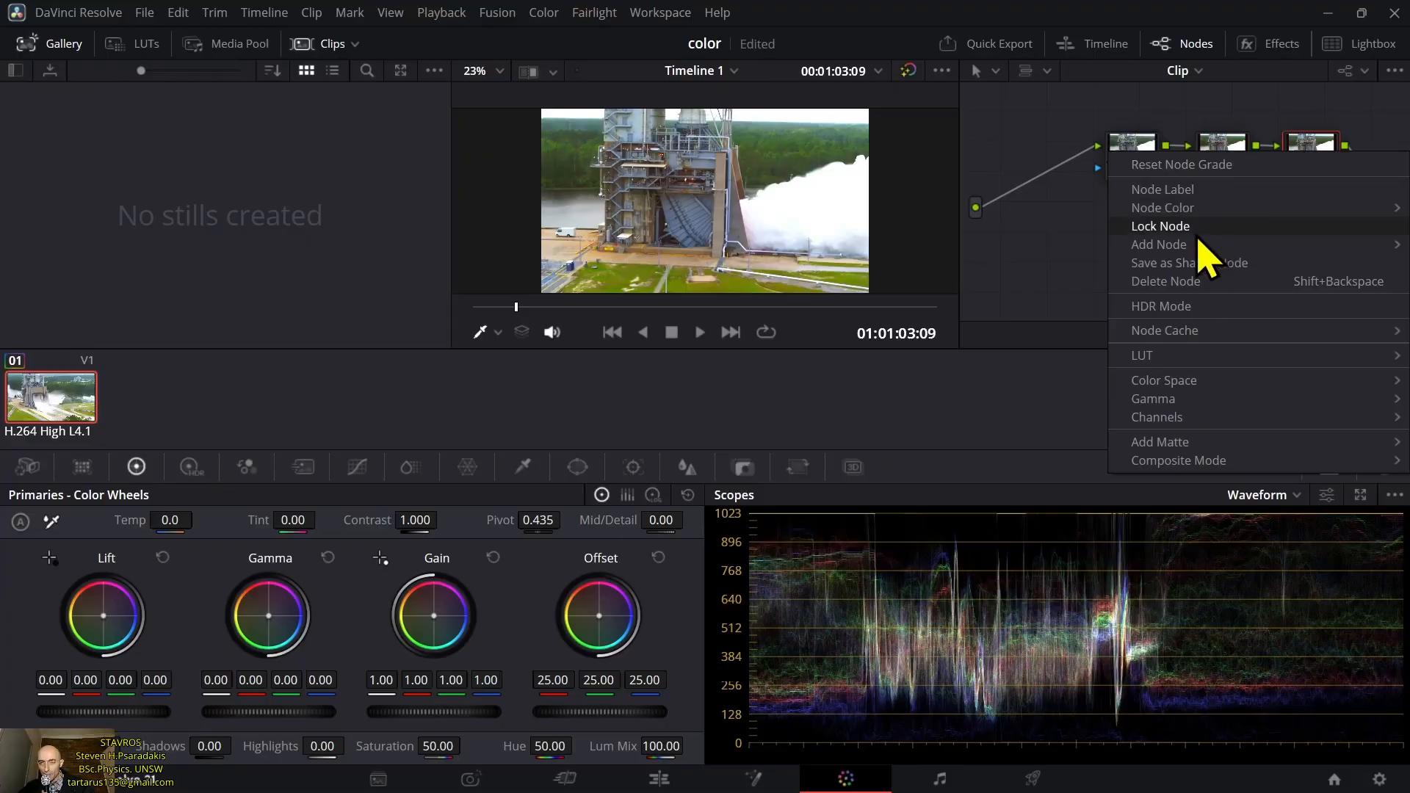
pyautogui.moveTo(1198, 245)
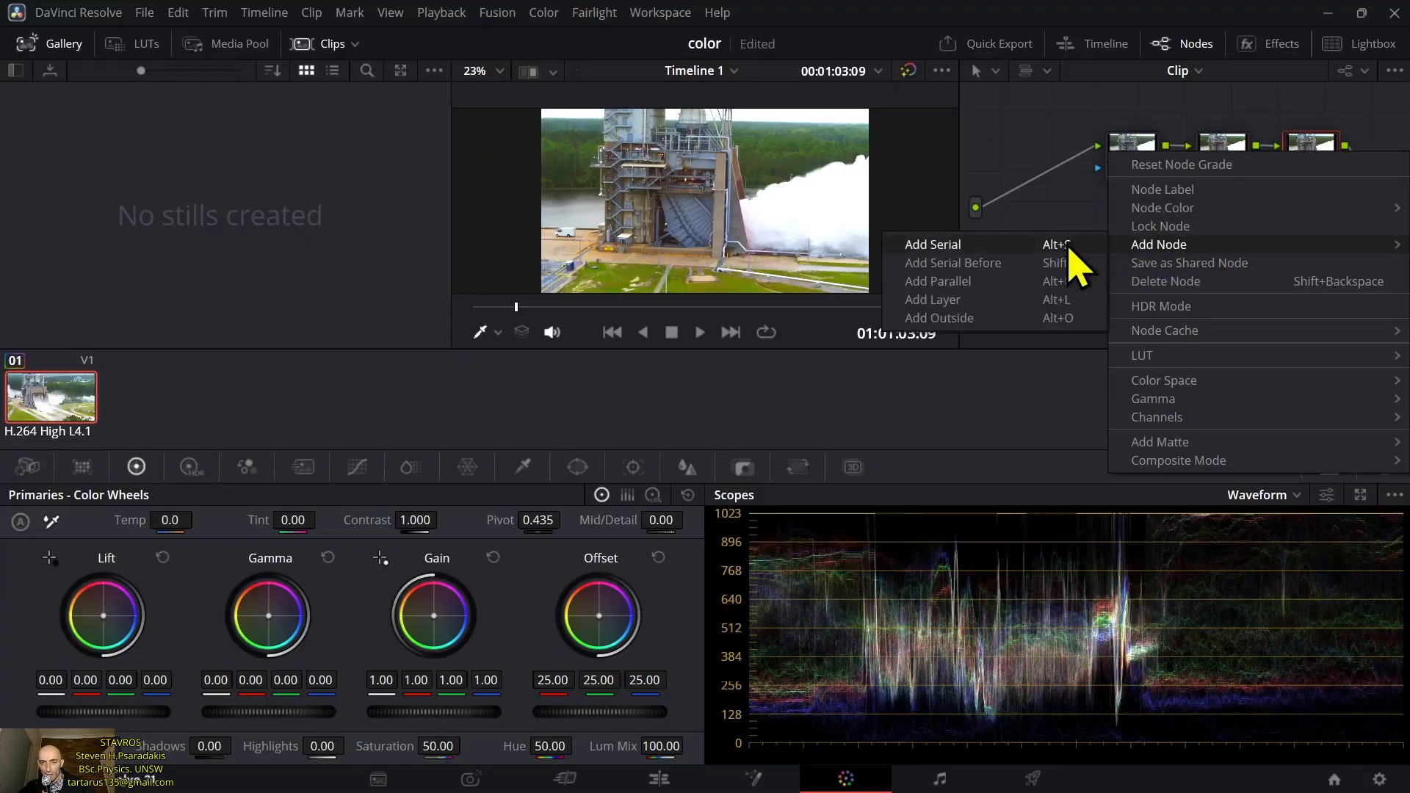
pyautogui.click(960, 247)
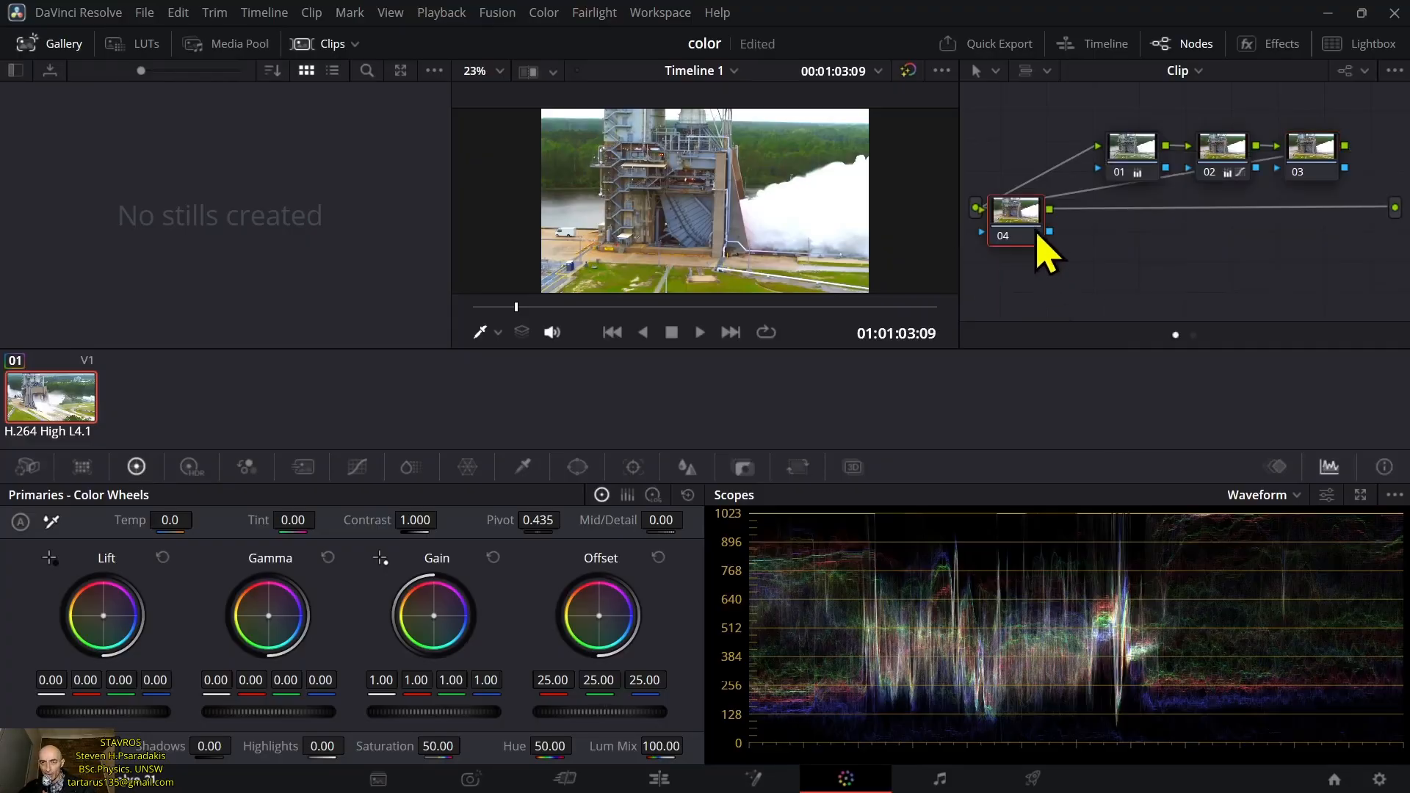
pyautogui.moveTo(1021, 229)
pyautogui.mouseDown()
pyautogui.moveTo(1095, 258)
pyautogui.moveTo(1013, 251)
pyautogui.mouseUp()
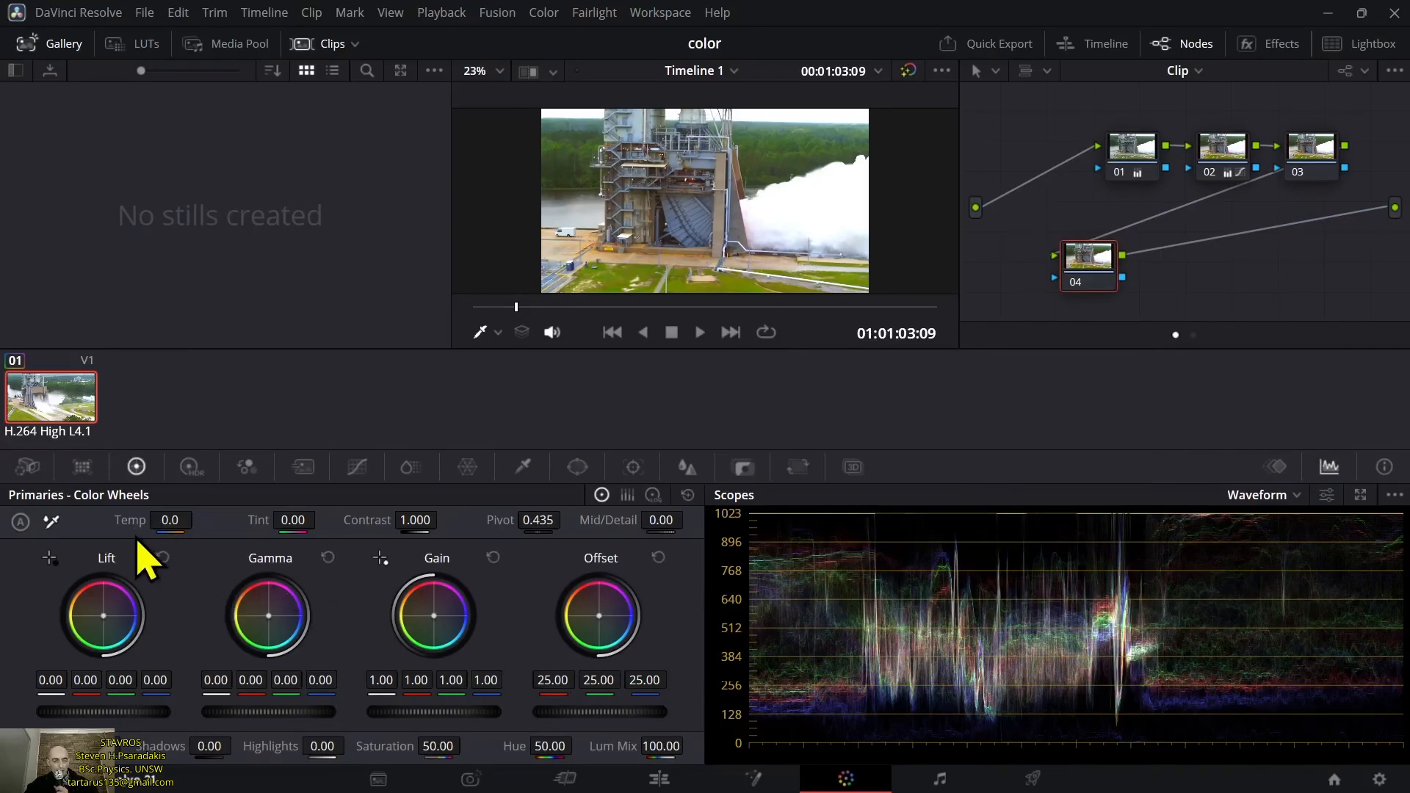
# - Set the color temperature of node 04 to 900 to warm the picture
pyautogui.click(170, 520)
pyautogui.press('BackSpace')
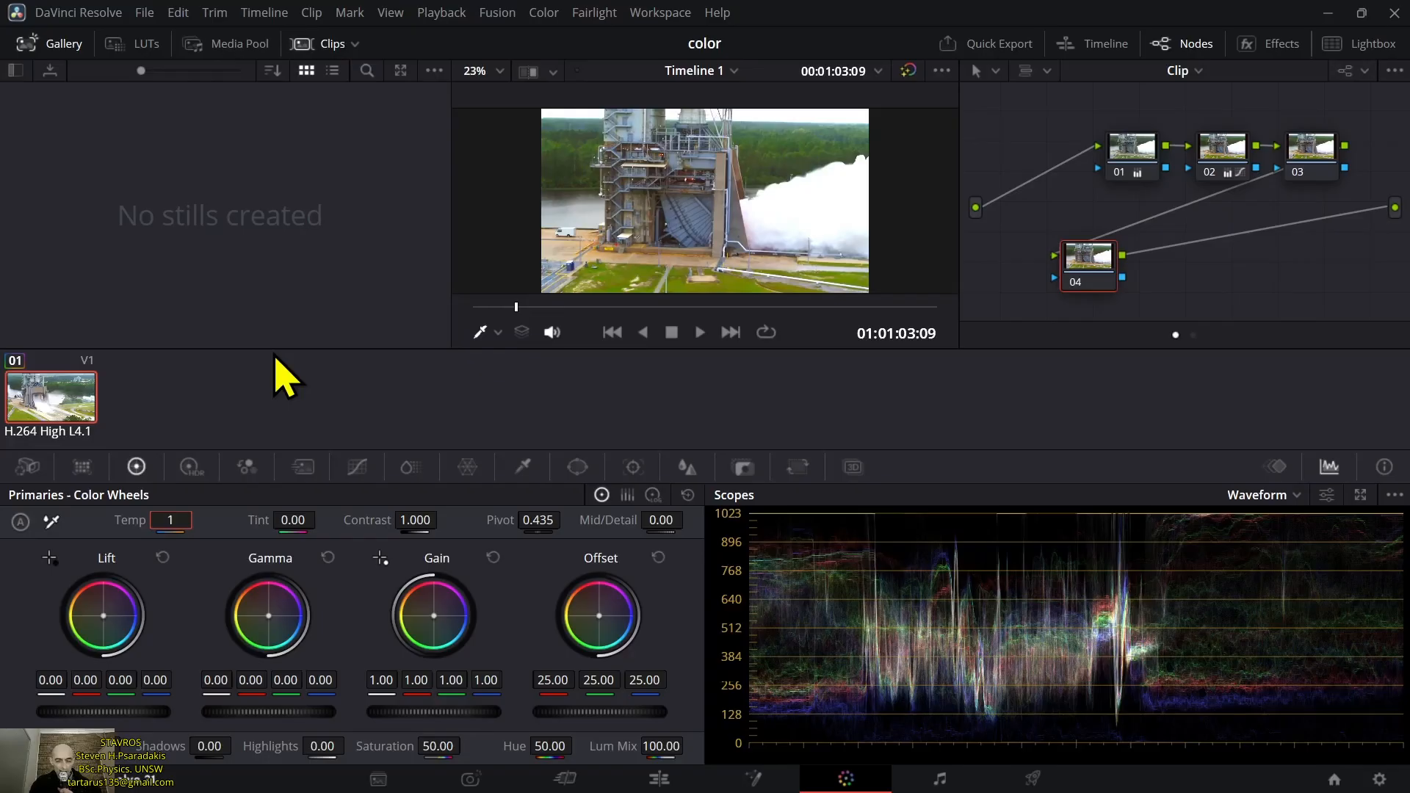
pyautogui.write('100')
pyautogui.press('Return')
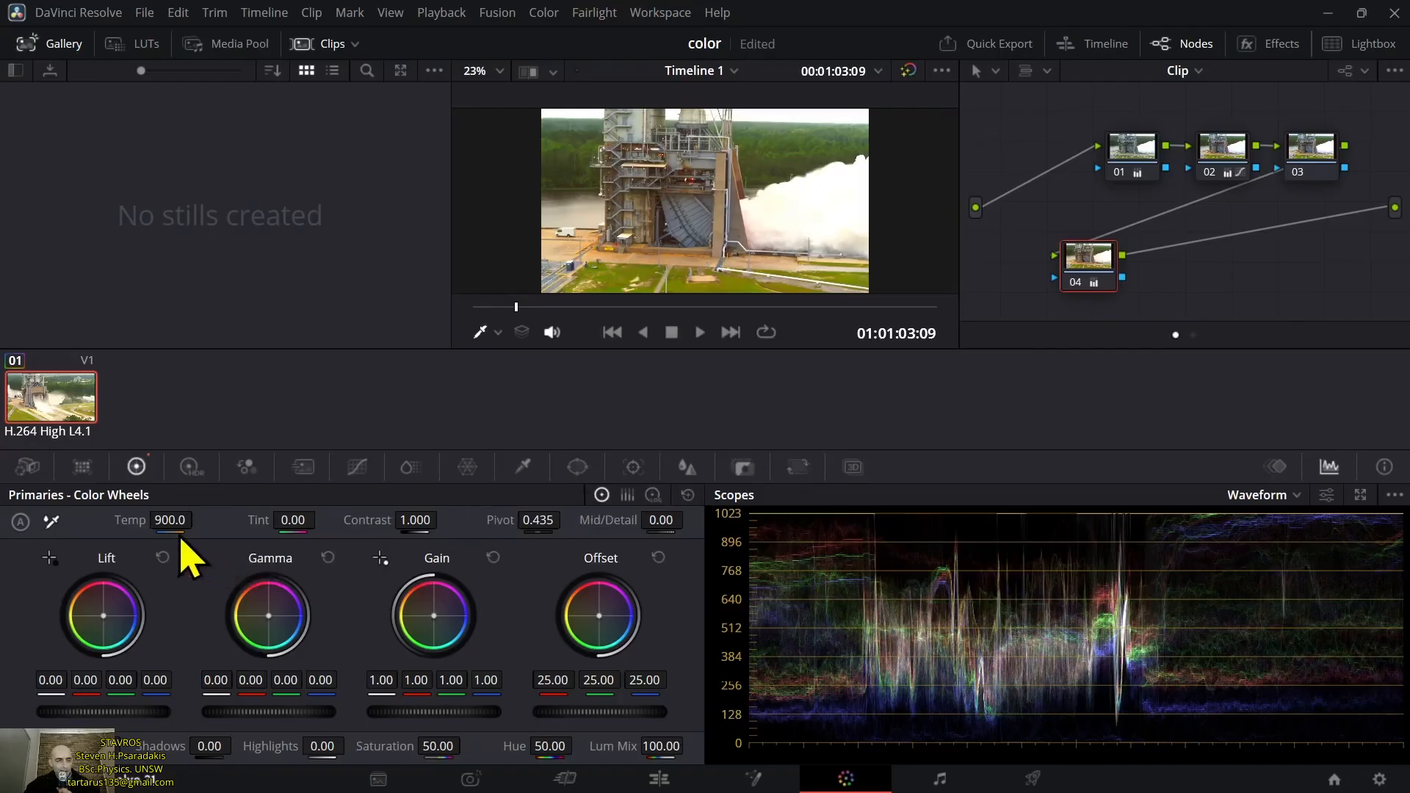
# - Return the color temperature of node 04 to 0
pyautogui.click(170, 520)
pyautogui.press('BackSpace')
pyautogui.press('BackSpace')
pyautogui.press('BackSpace')
pyautogui.press('BackSpace')
pyautogui.press('BackSpace')
pyautogui.write('0')
pyautogui.press('Return')
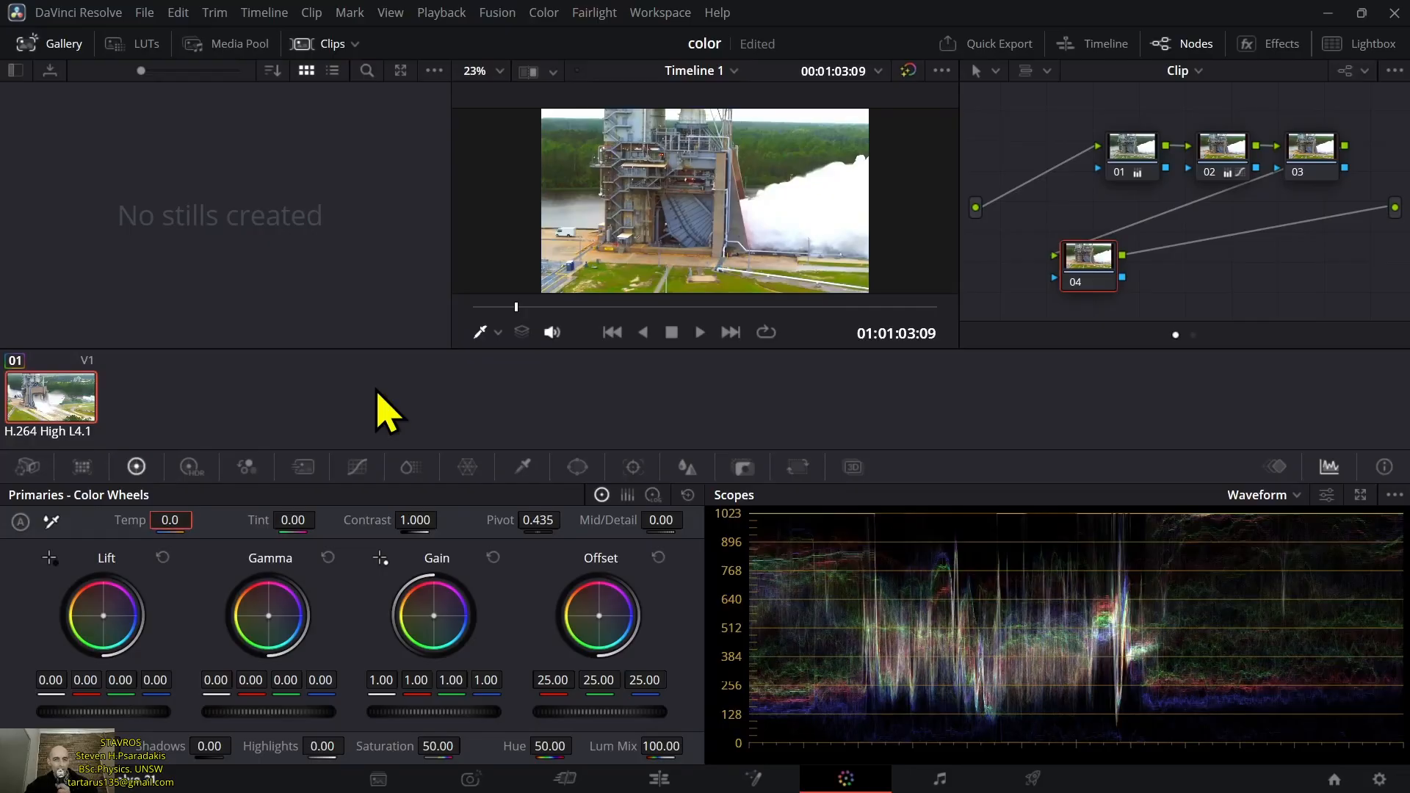
# - Cool node 04 with a color temperature of -900 and check the picture in full screen
pyautogui.doubleClick(168, 519)
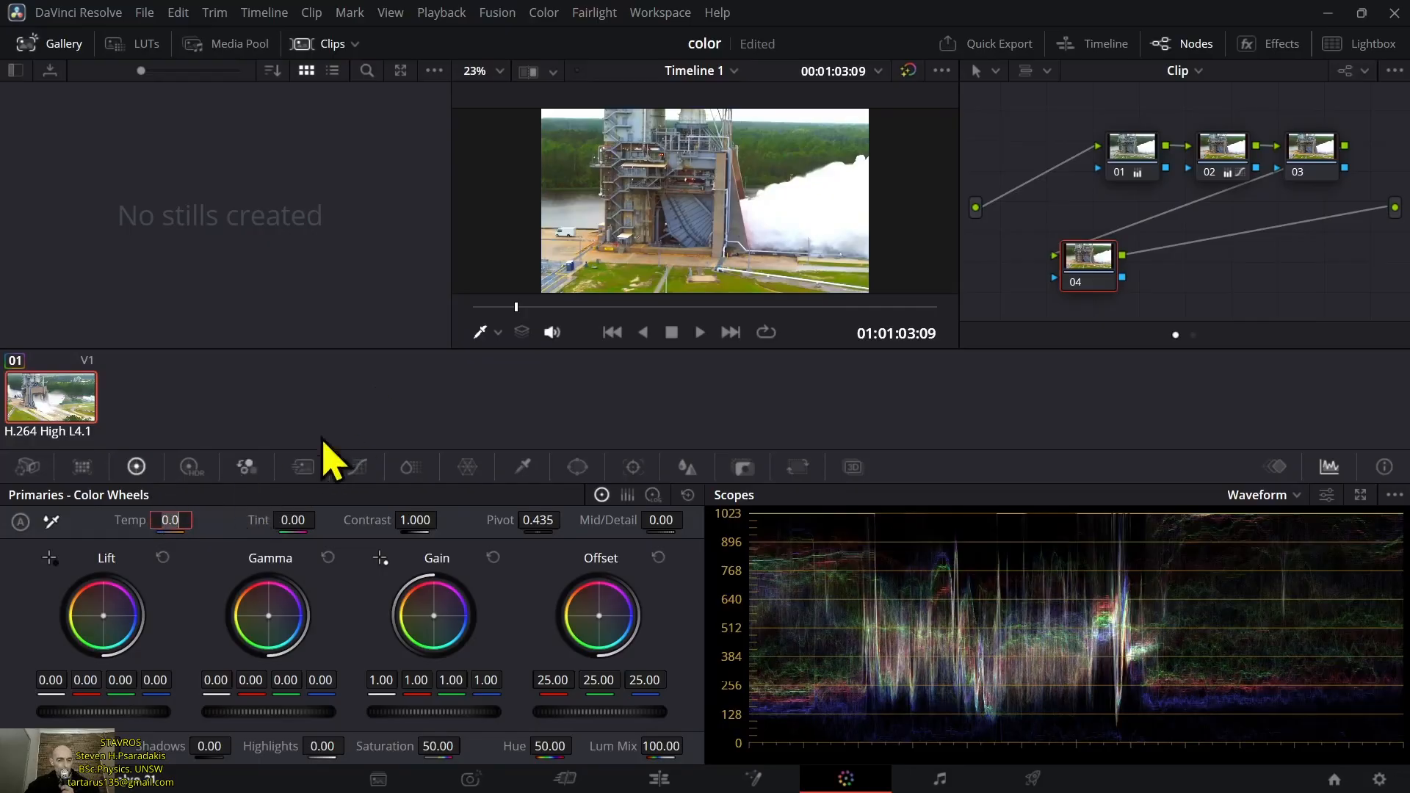
pyautogui.press('BackSpace')
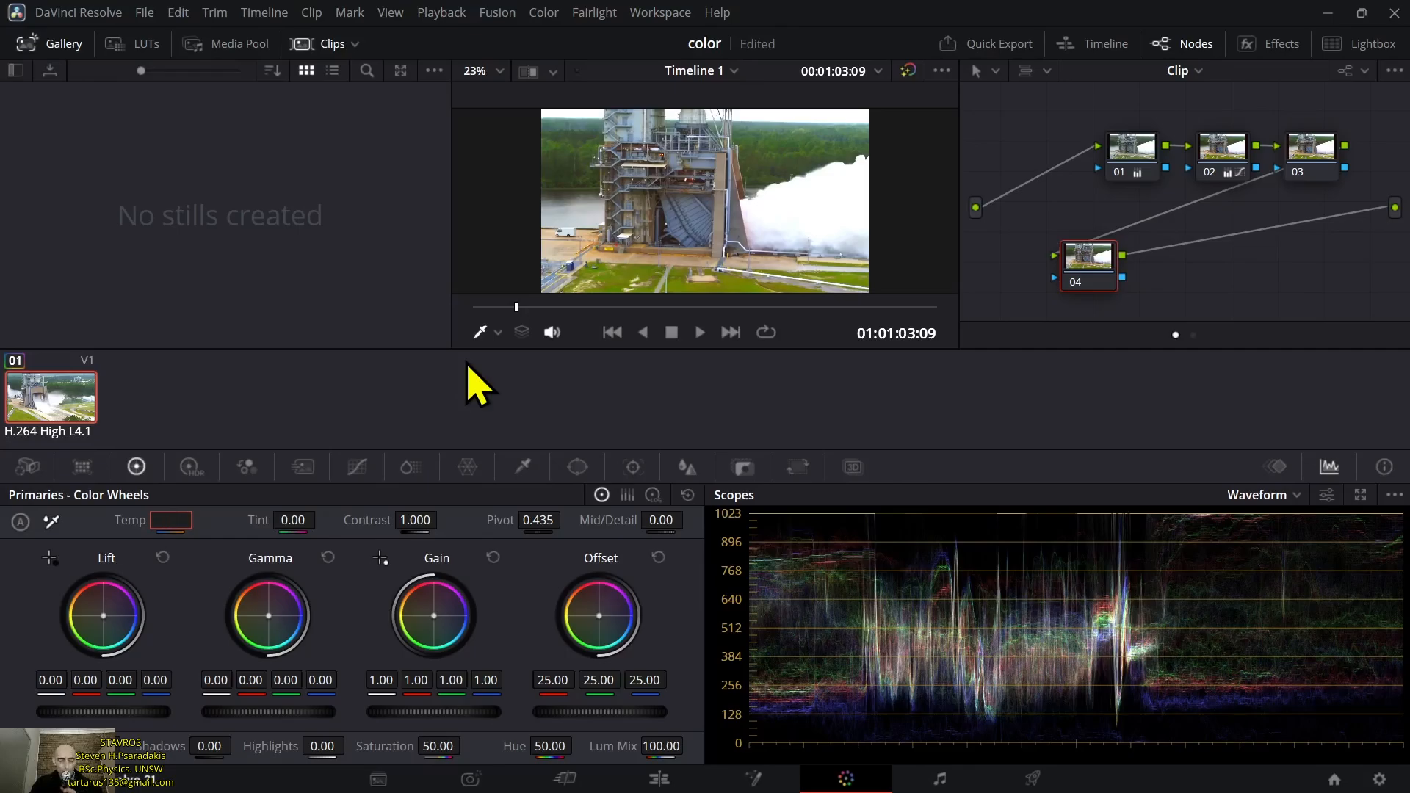
pyautogui.write('-900')
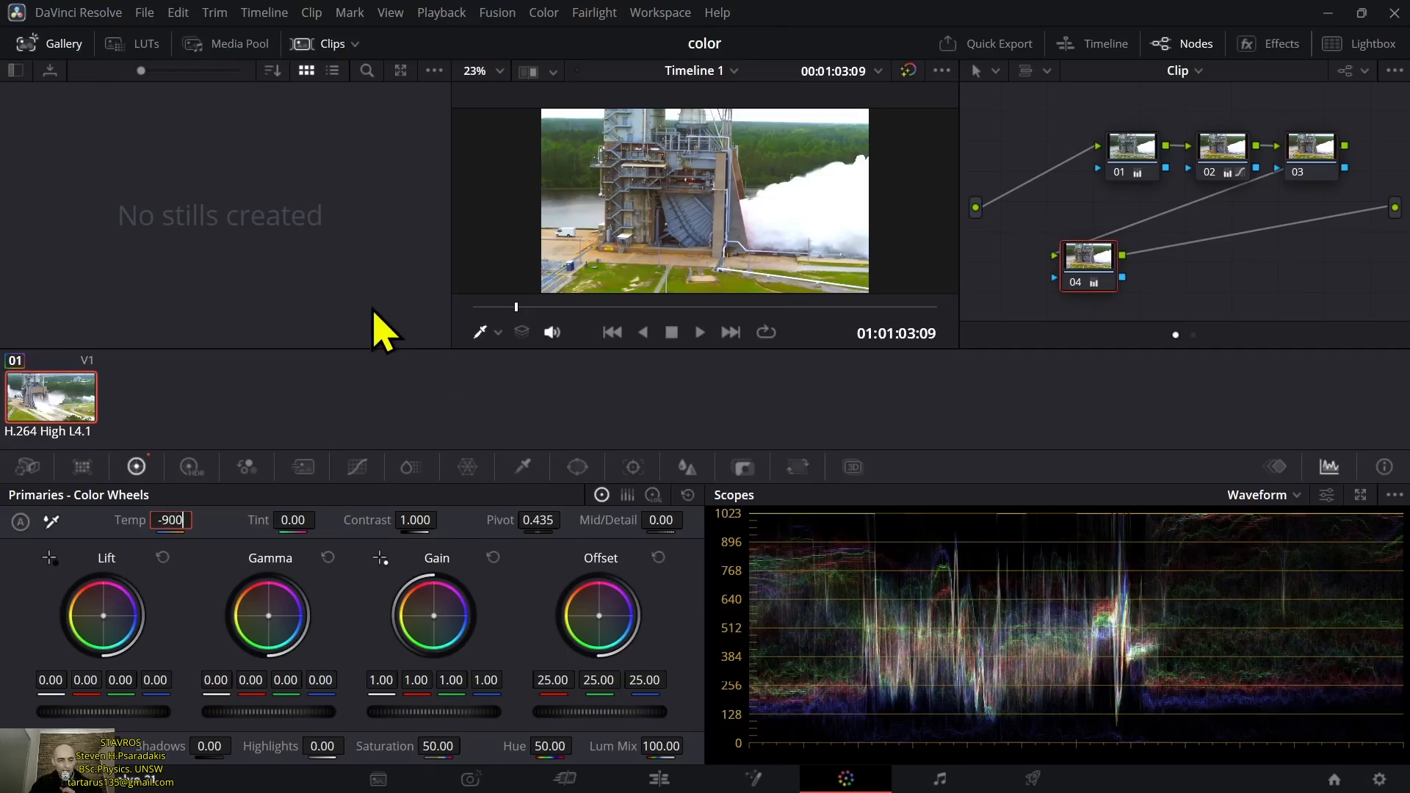
pyautogui.press('Return')
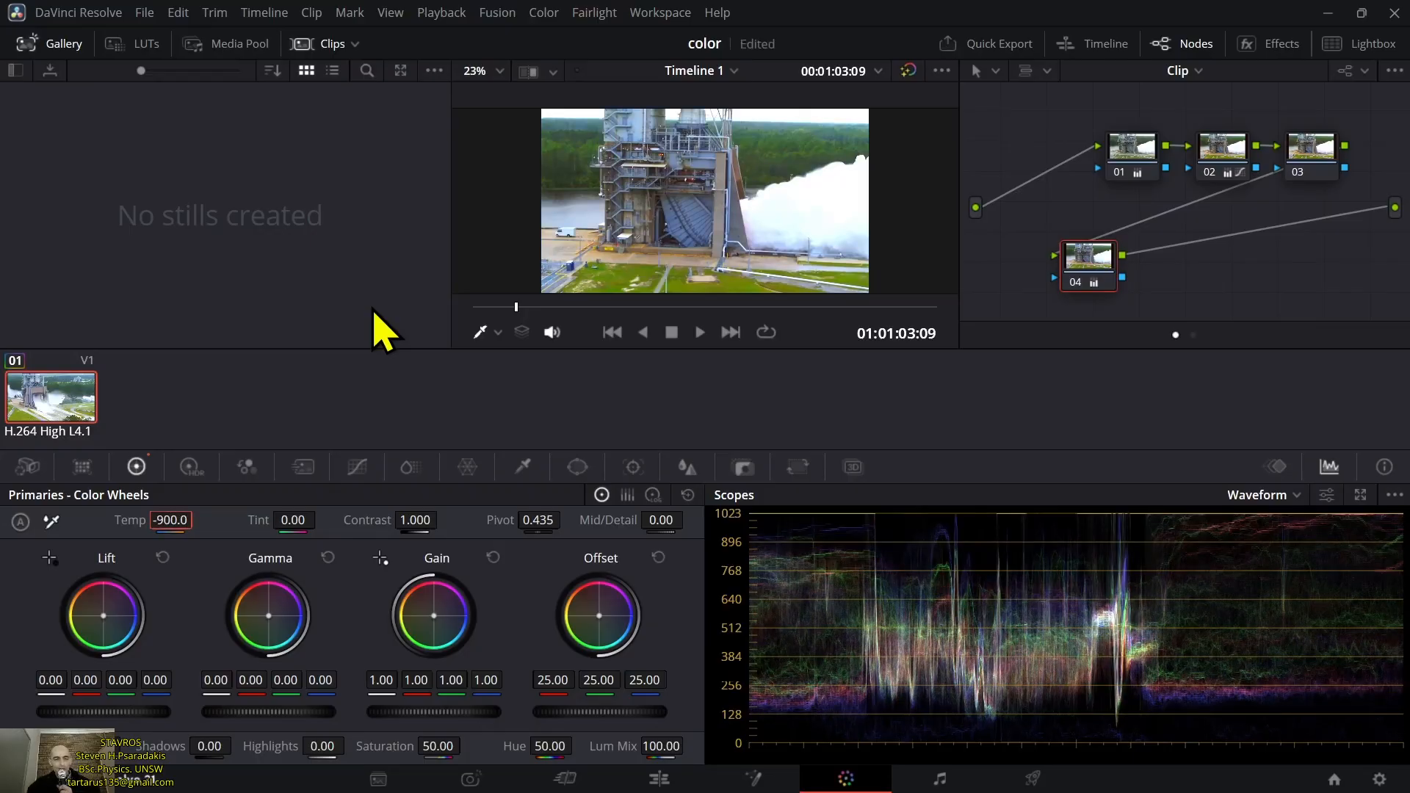
pyautogui.hotkey('ctrl', 'f')
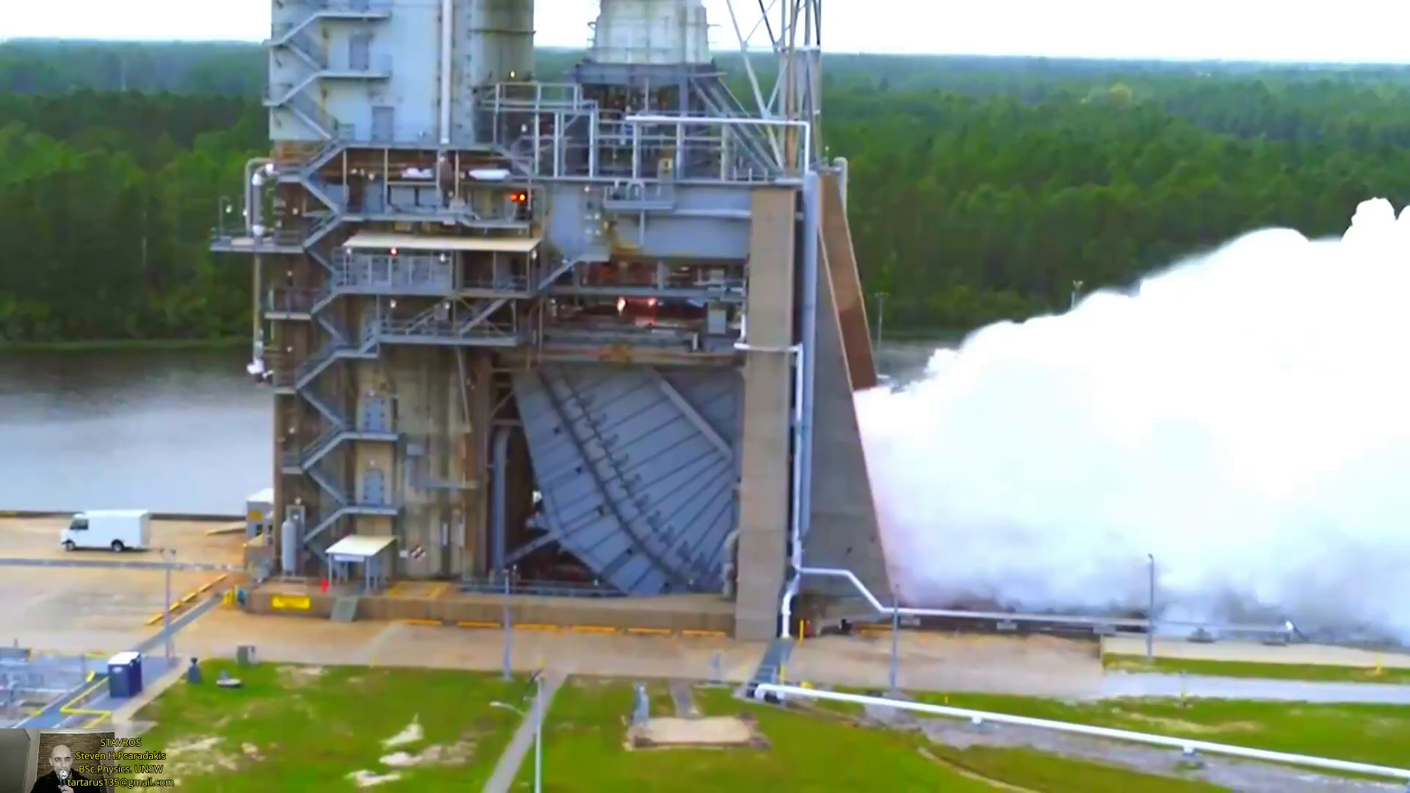
pyautogui.hotkey('ctrl', 'f')
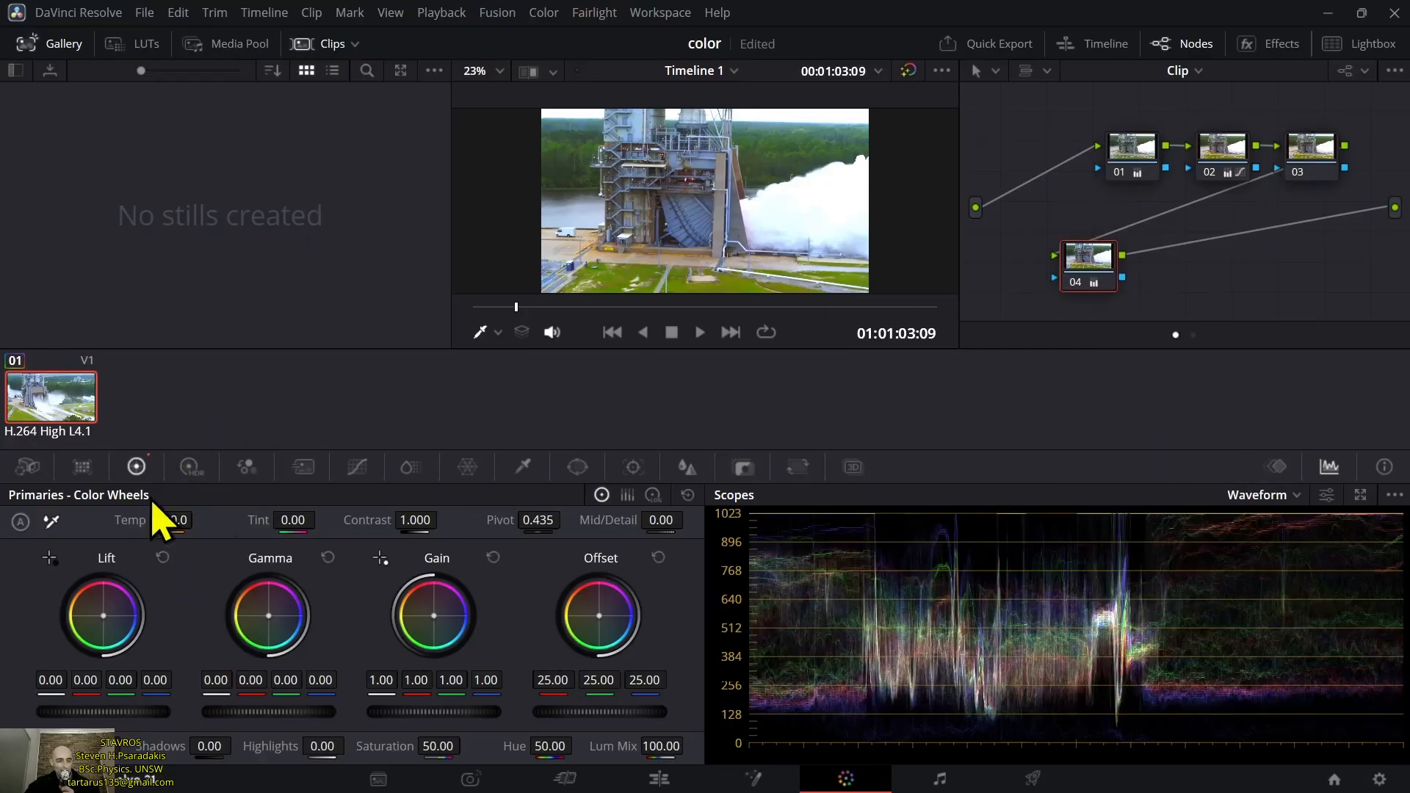
# - Reset node 04's color temperature to 0 and view the picture in full screen with the tint at 100
pyautogui.moveTo(158, 522); pyautogui.dragTo(289, 523)
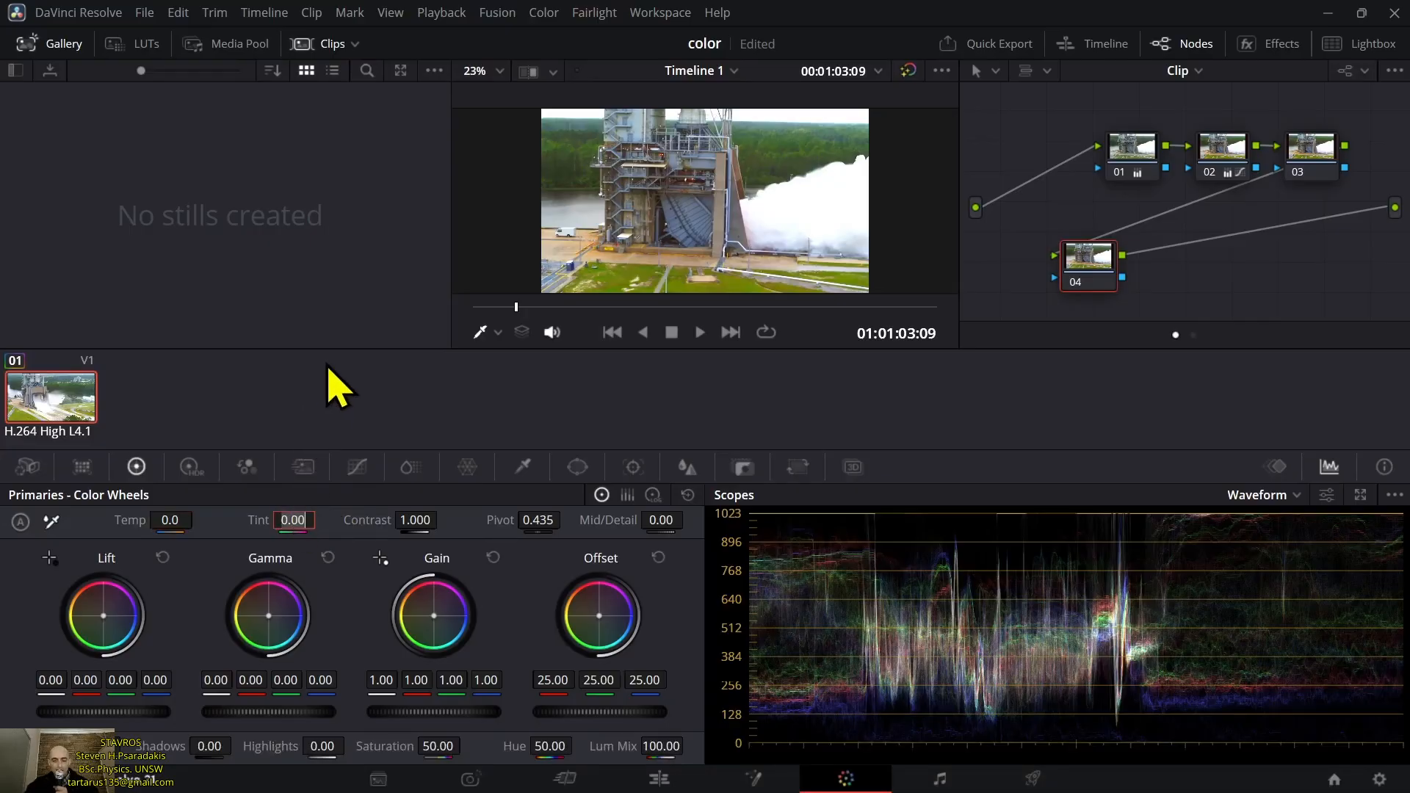
pyautogui.press('BackSpace')
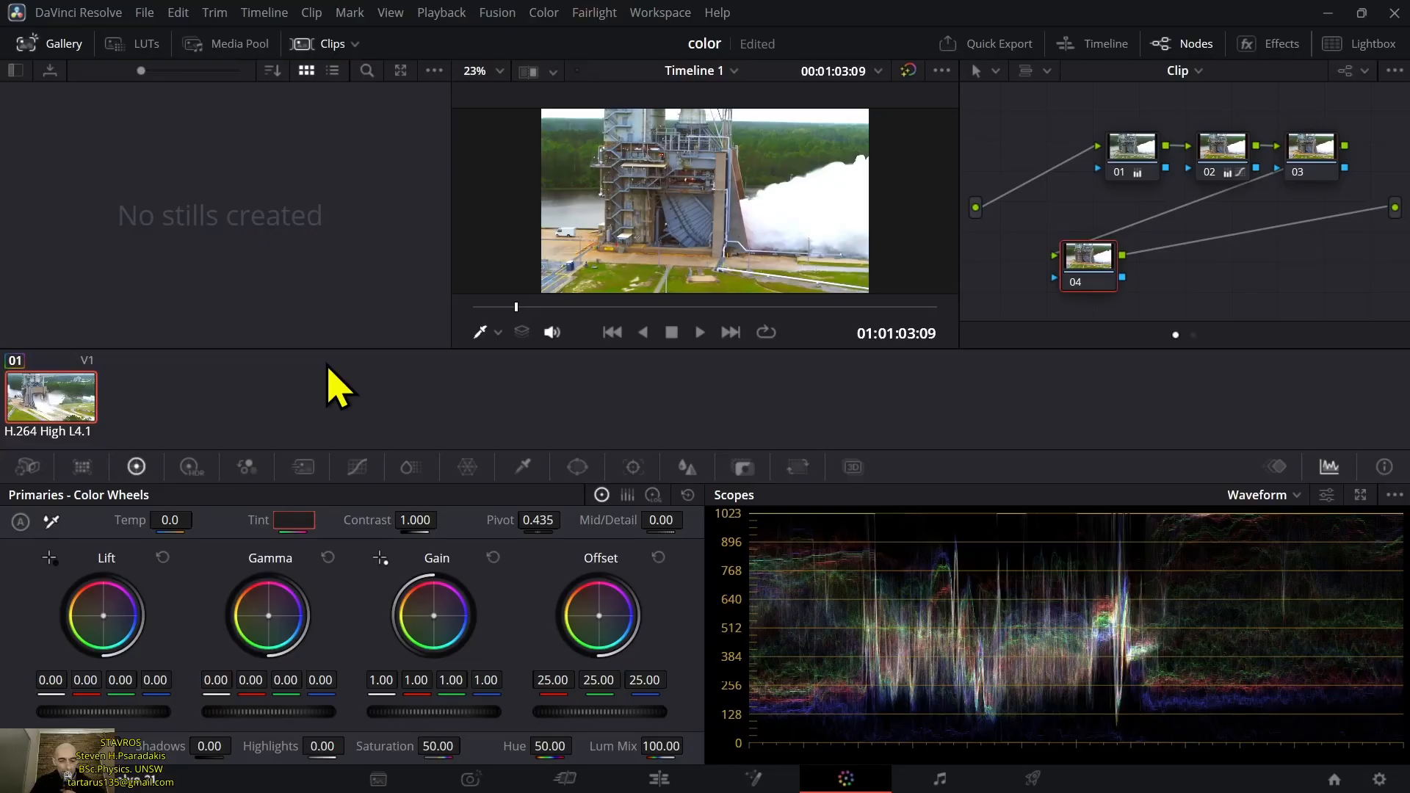
pyautogui.write('900')
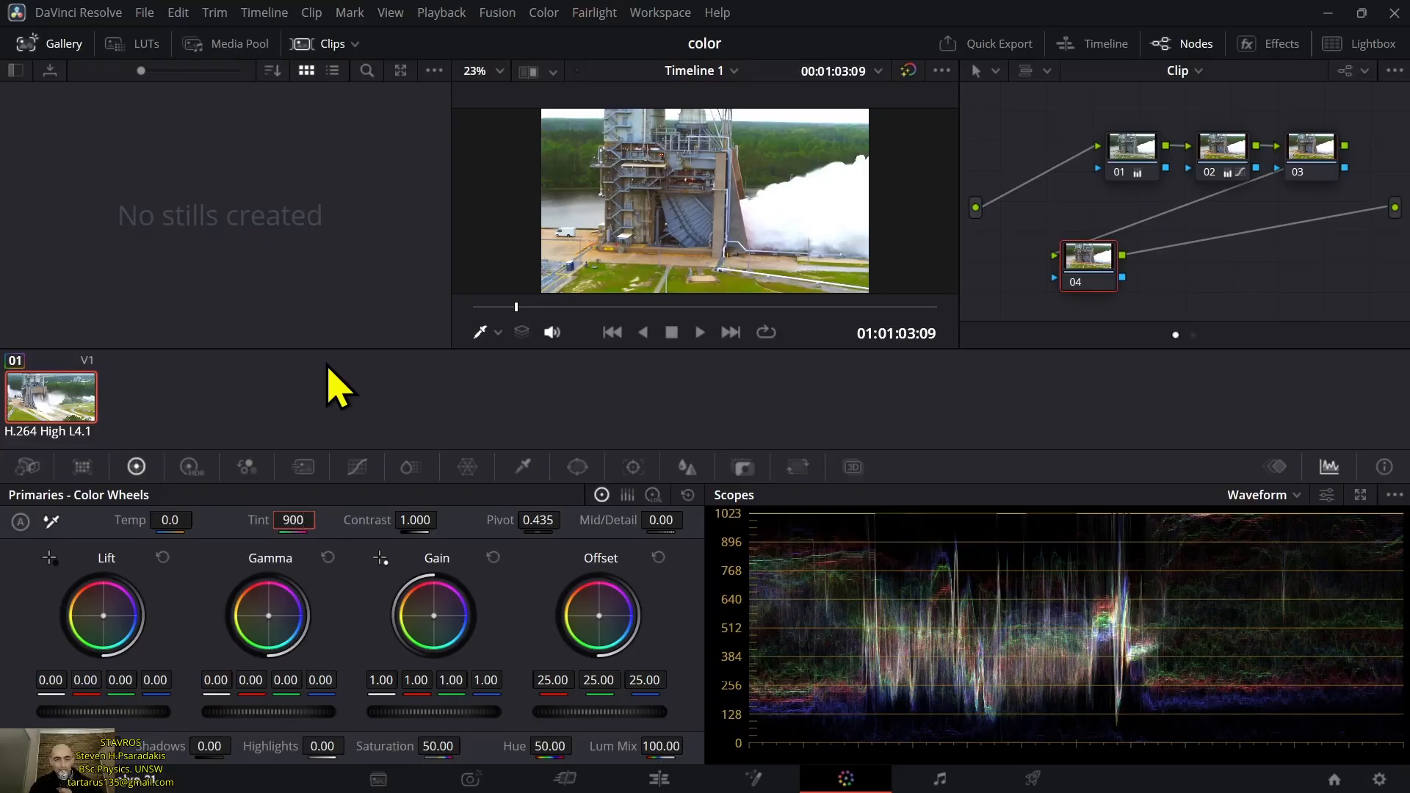
pyautogui.press('Return')
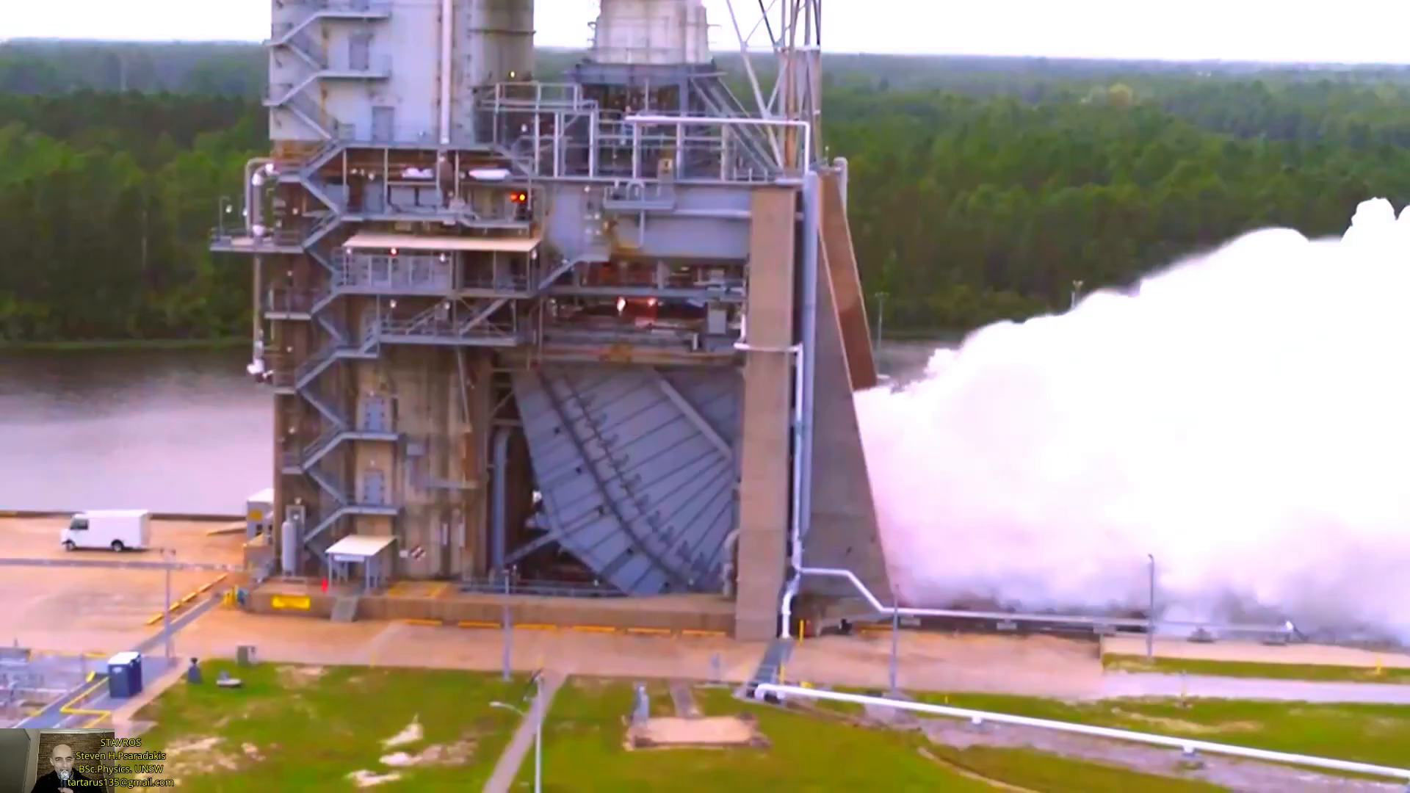
pyautogui.press('Escape')
# - Set the tint of node 04 to -100 to push the picture toward green
pyautogui.click(292, 520)
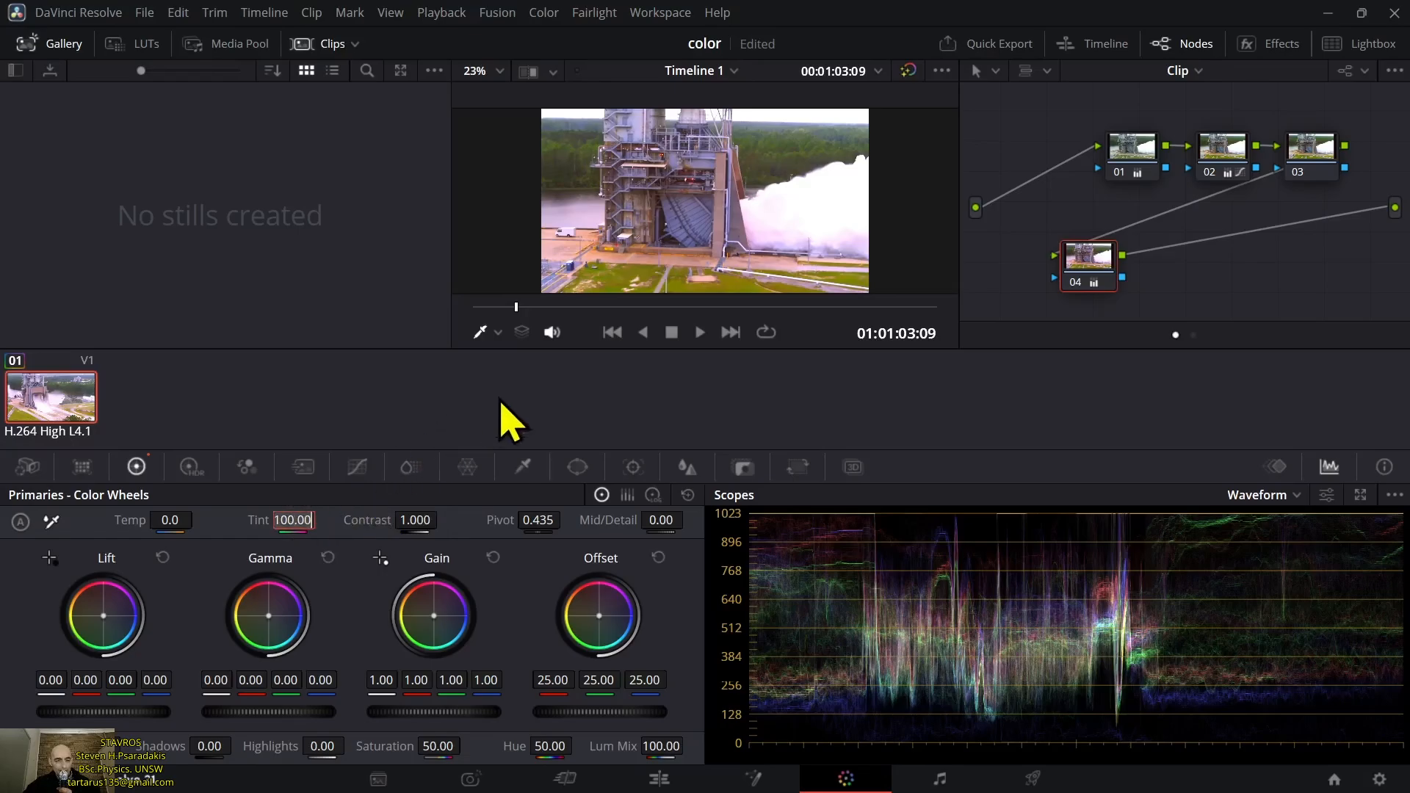
pyautogui.press('BackSpace')
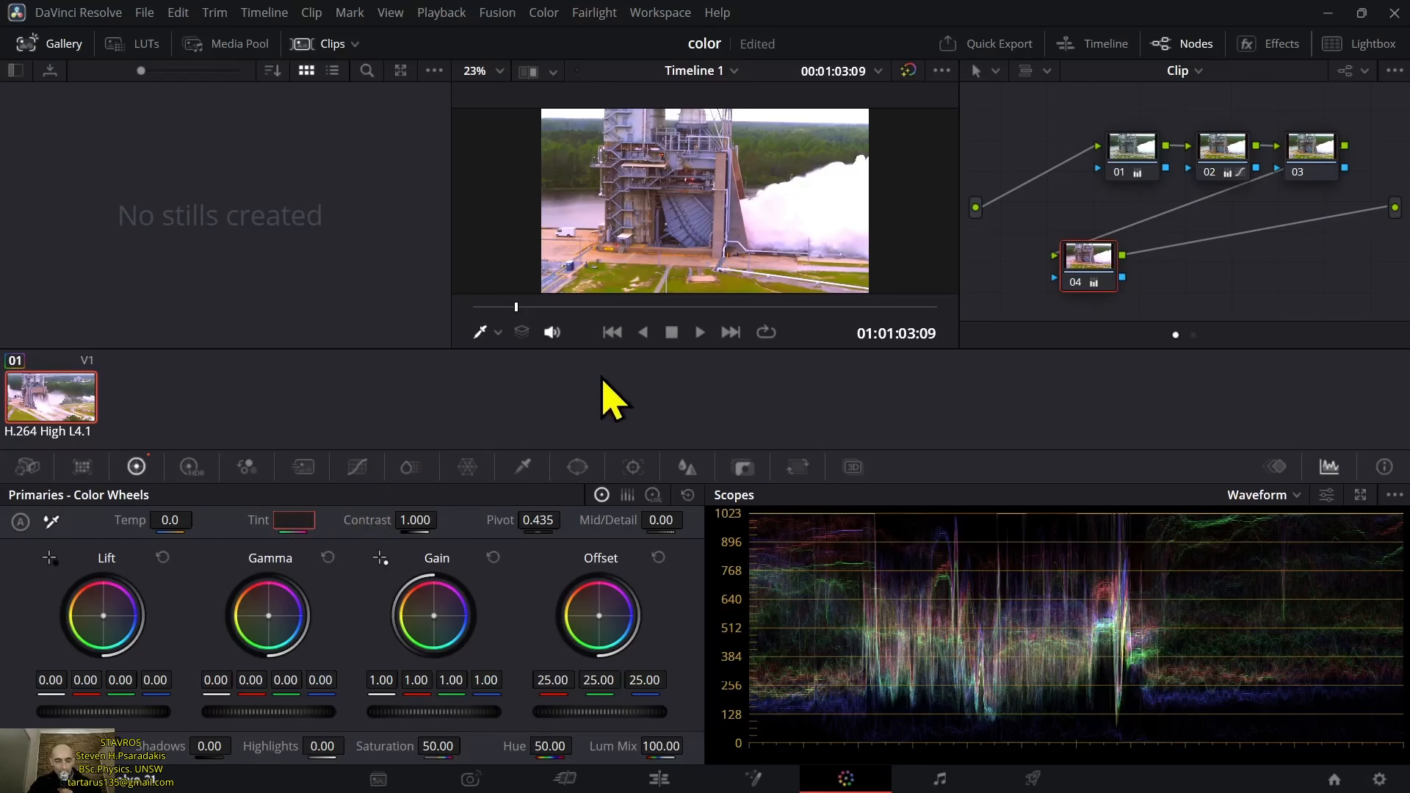
pyautogui.write('-100')
pyautogui.press('Return')
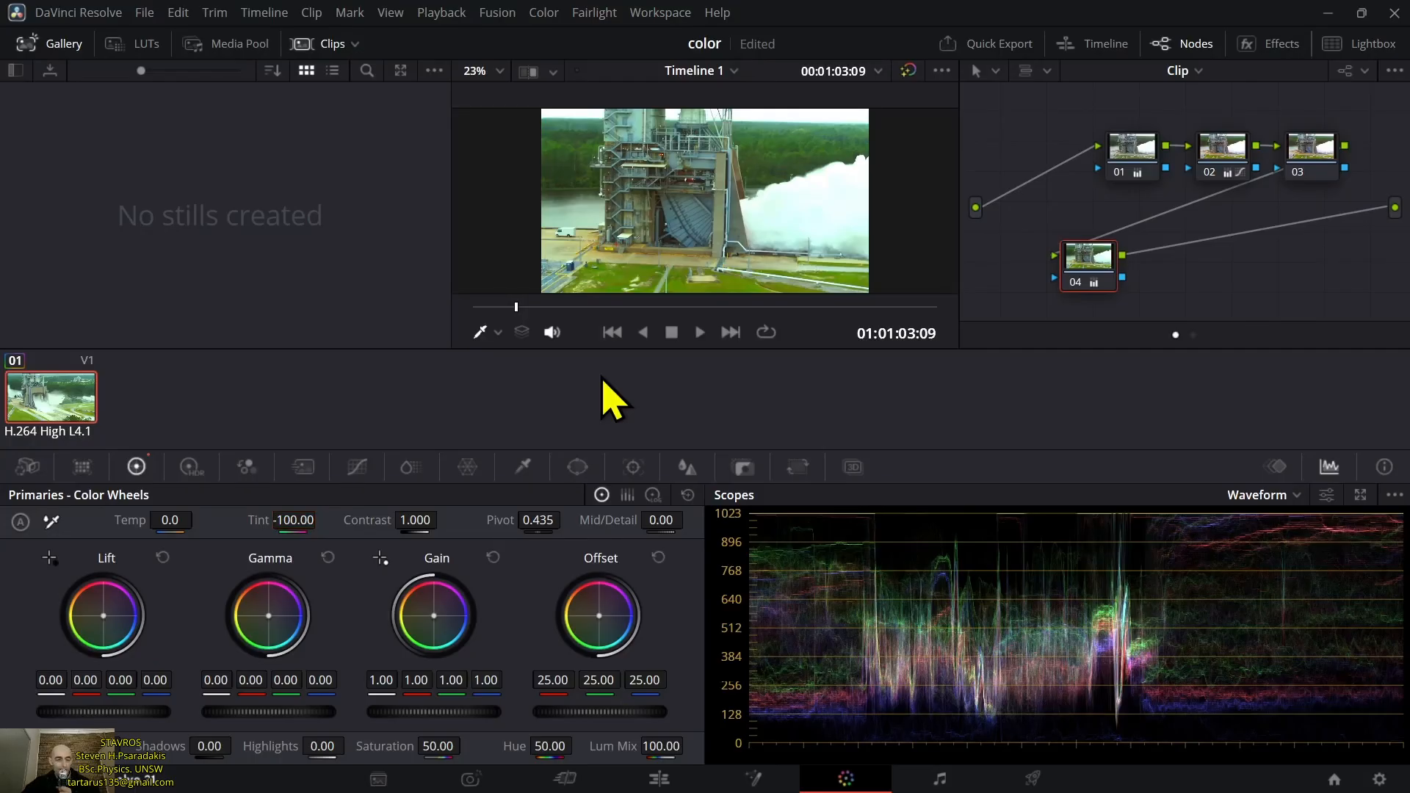
# - Return the tint of node 04 to 0
pyautogui.doubleClick(292, 522)
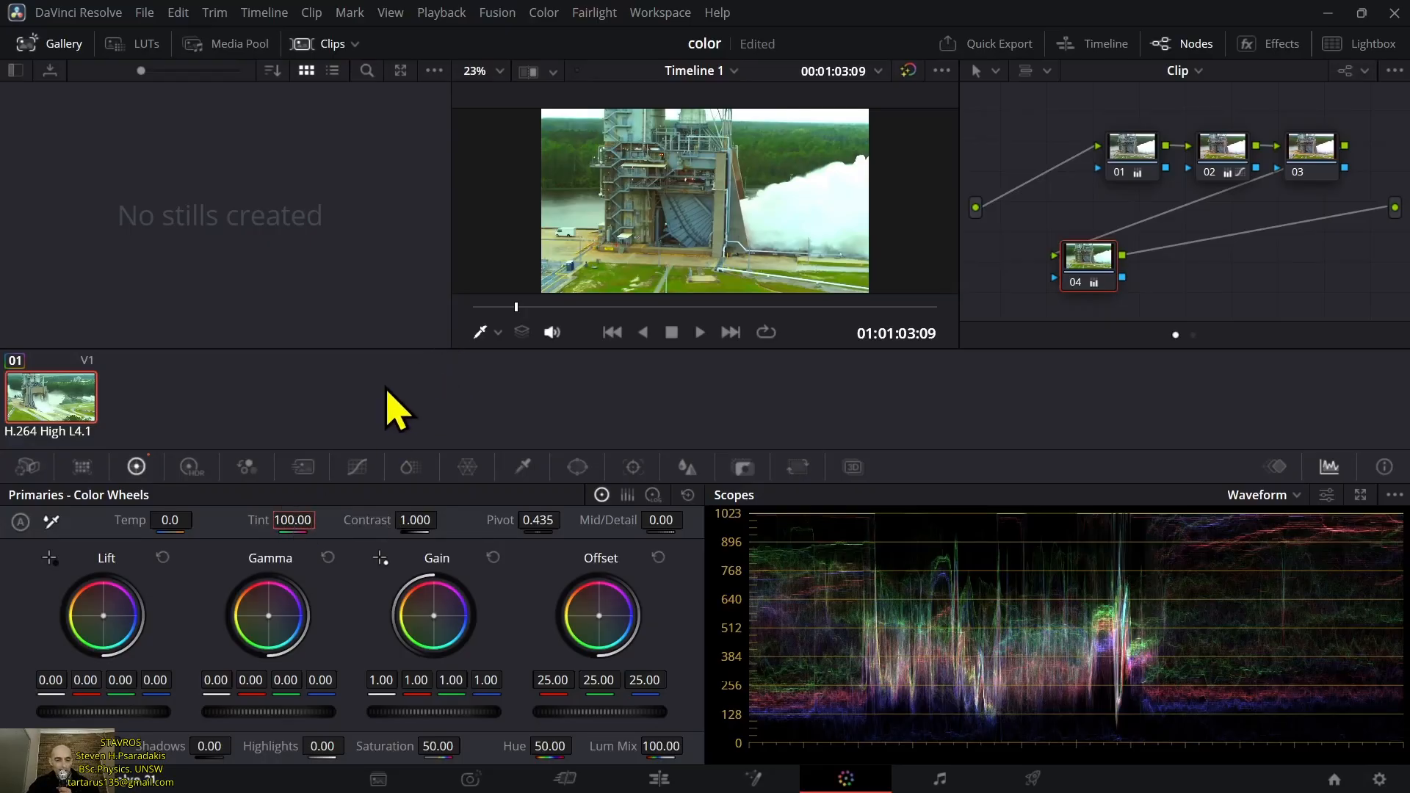
pyautogui.press('BackSpace')
pyautogui.press('BackSpace')
pyautogui.press('BackSpace')
pyautogui.press('Delete')
pyautogui.press('Delete')
pyautogui.press('Delete')
pyautogui.press('Return')
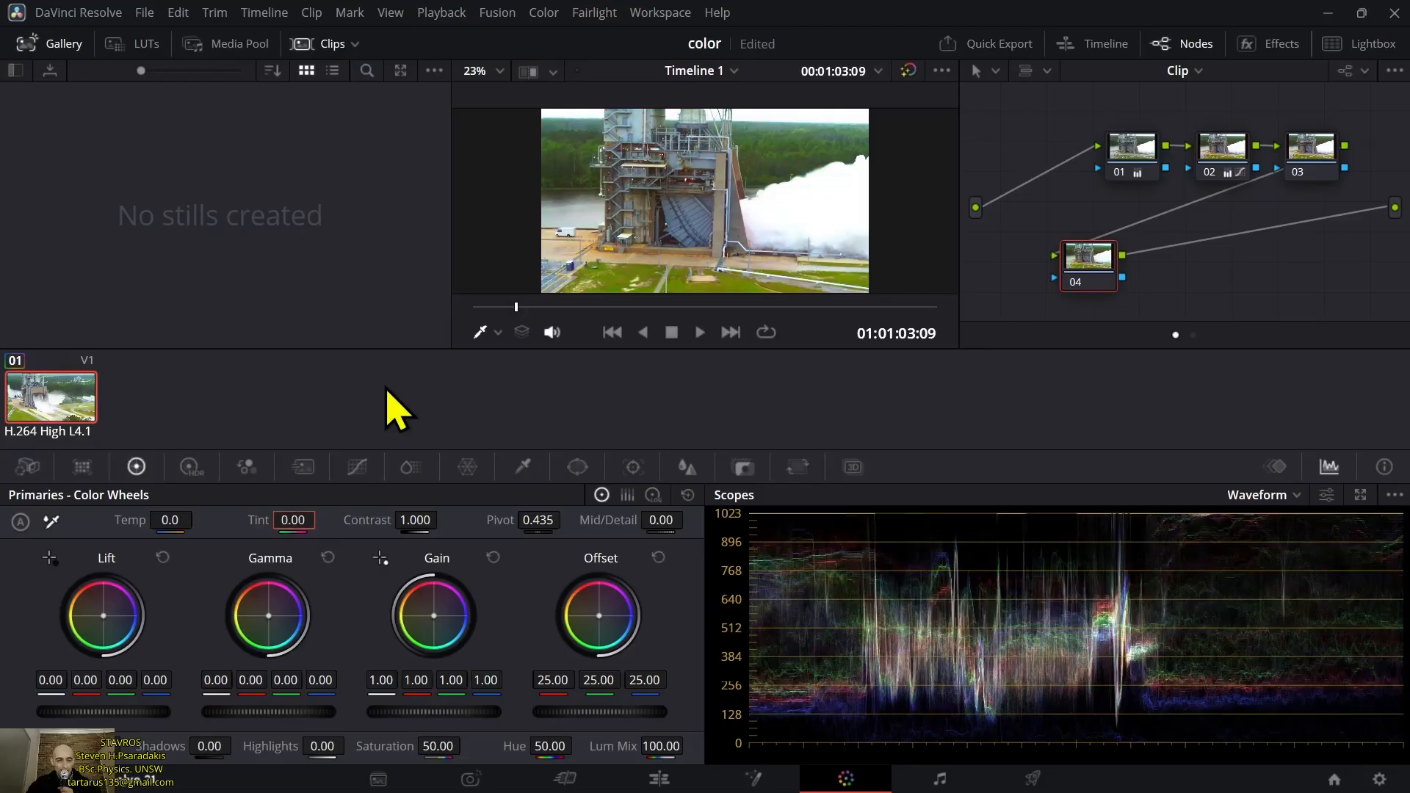
# - Raise the contrast of node 04 to 2 and check the picture in full screen
pyautogui.click(413, 520)
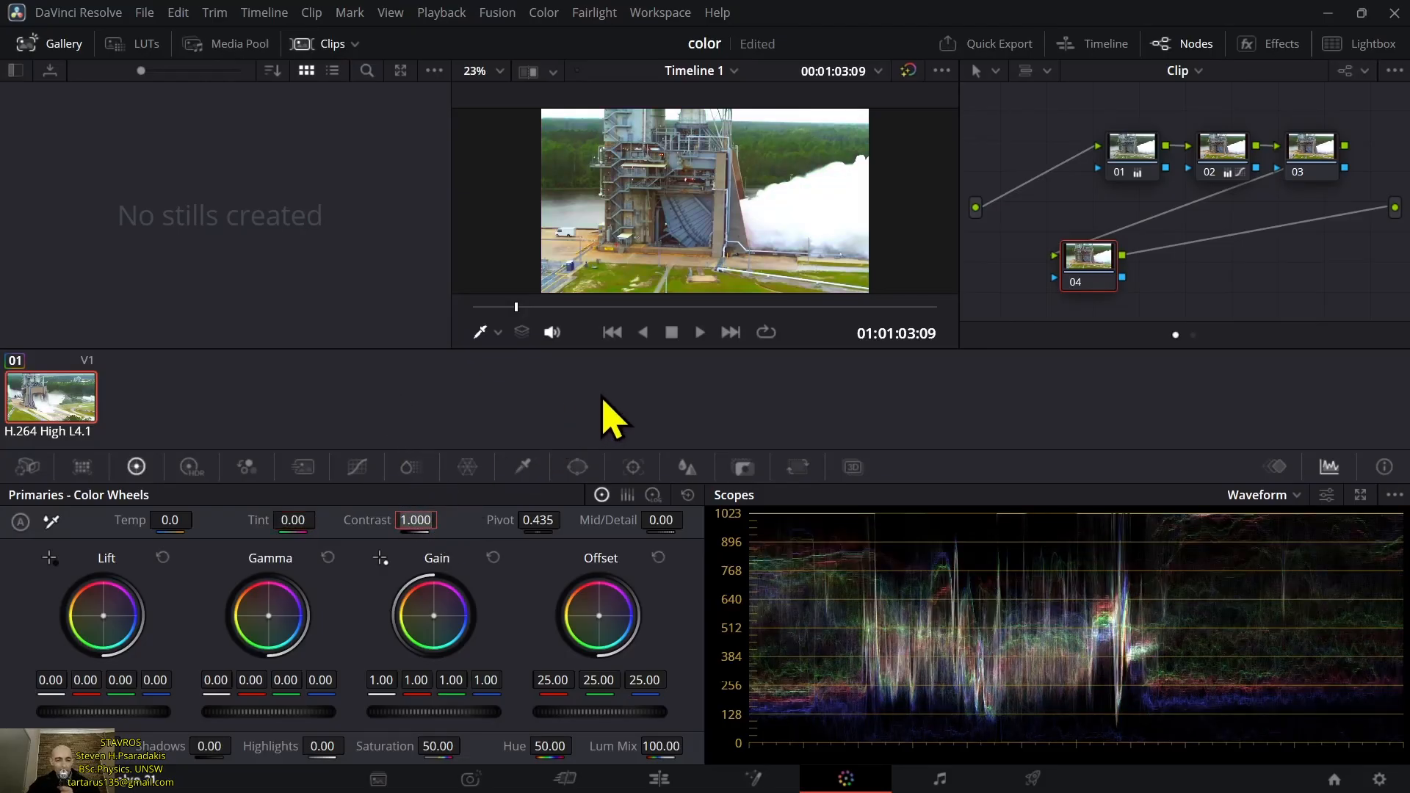
pyautogui.press('Delete')
pyautogui.write('5')
pyautogui.press('Return')
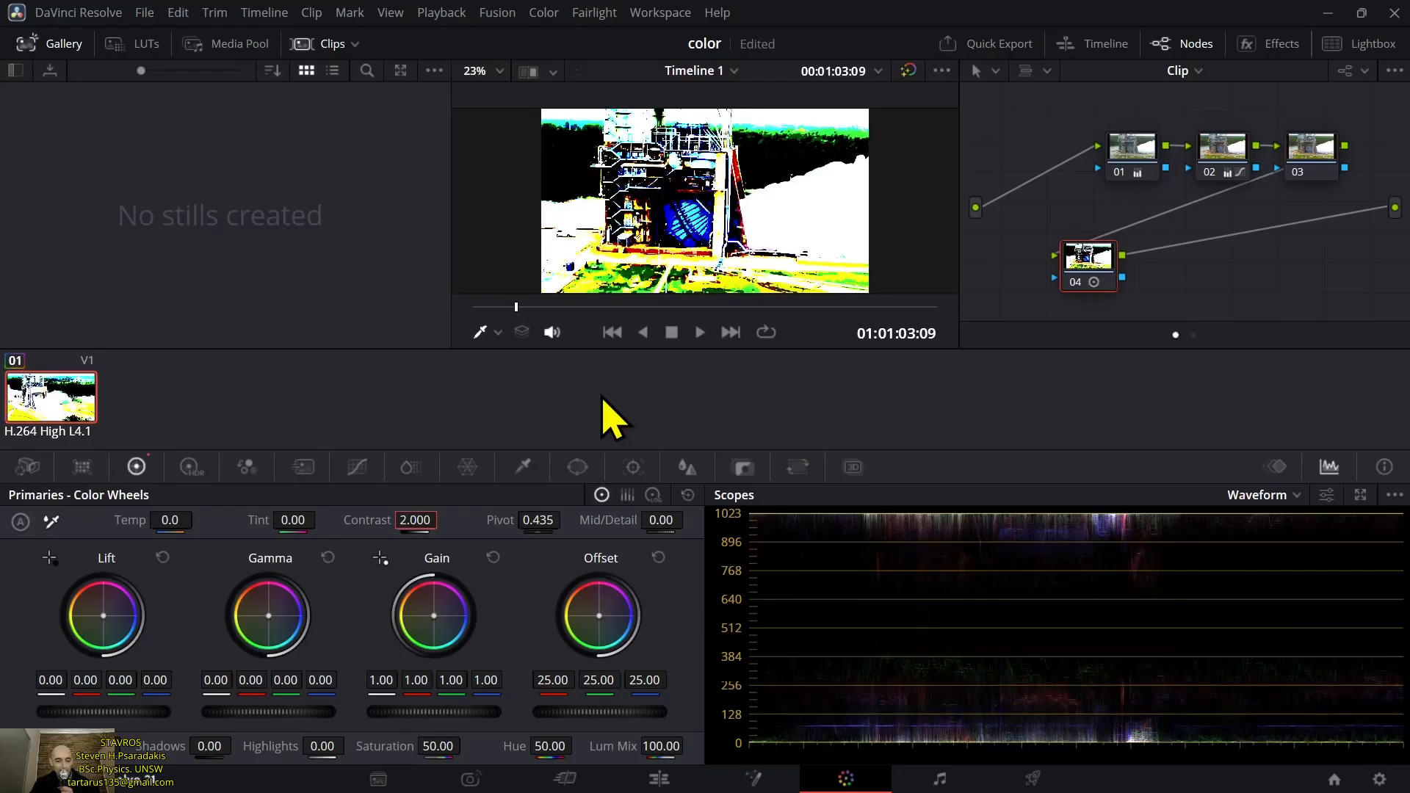
pyautogui.hotkey('ctrl', 'f')
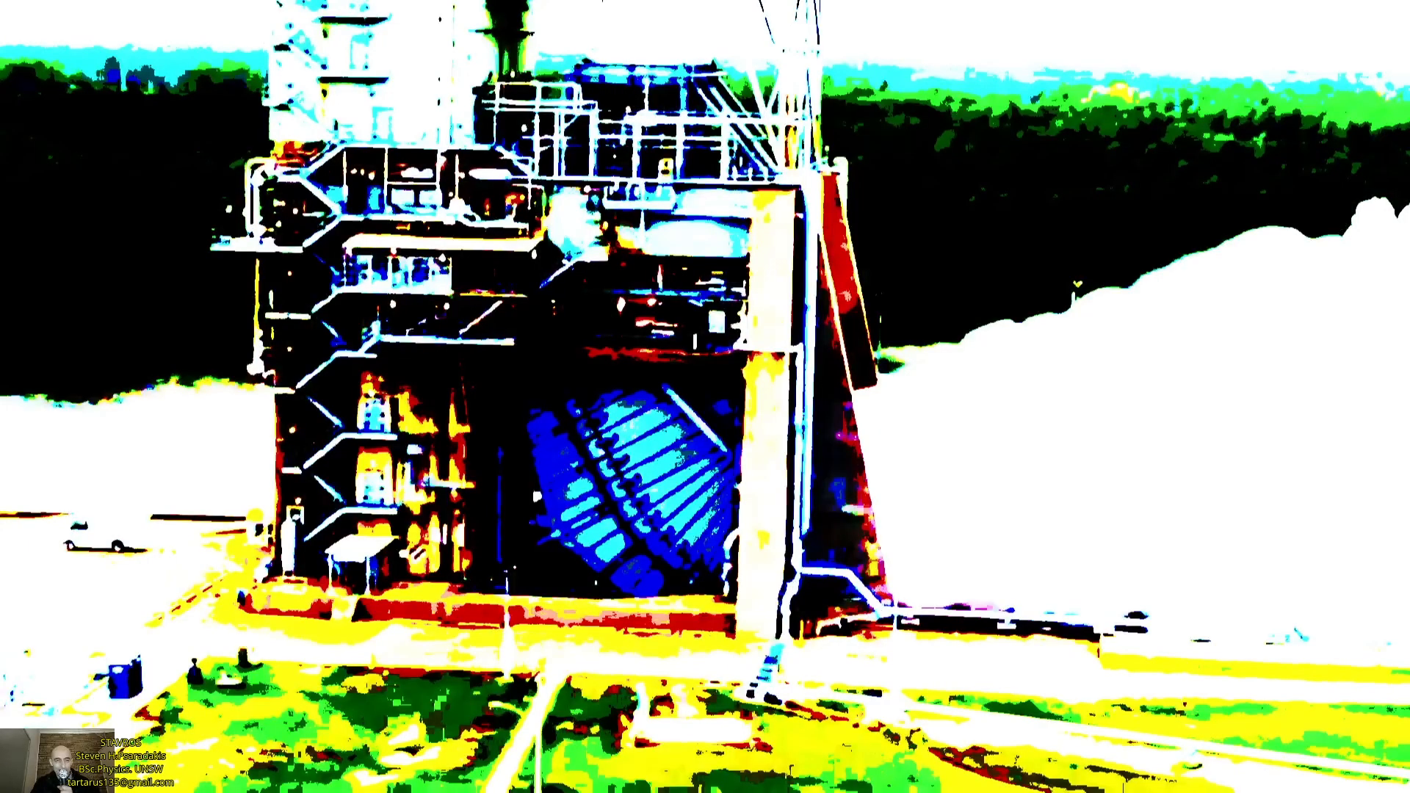
pyautogui.hotkey('ctrl', 'f')
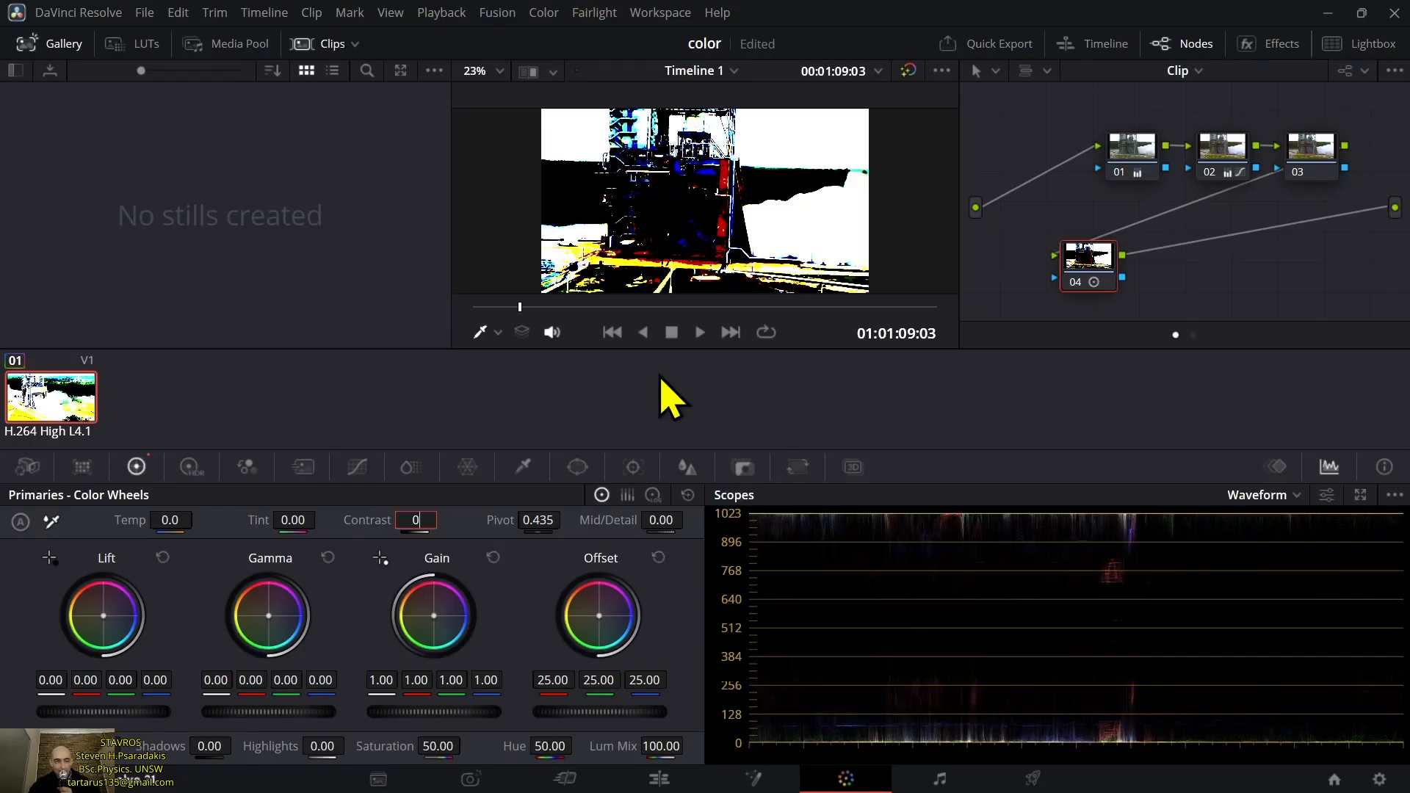
# - View the picture in full screen with node 04's contrast at 0, and restore the contrast to 1
pyautogui.press('Return')
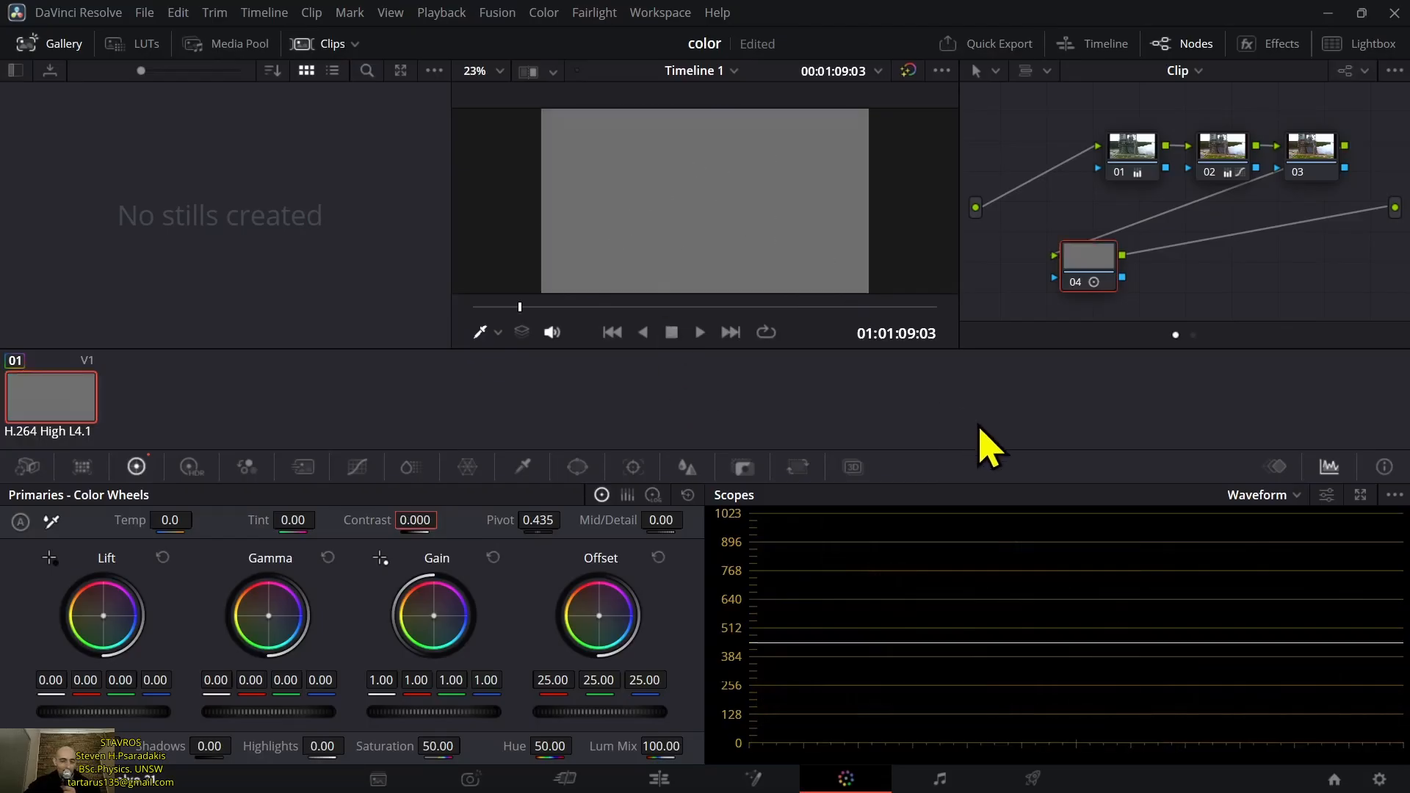
pyautogui.hotkey('ctrl', 'f')
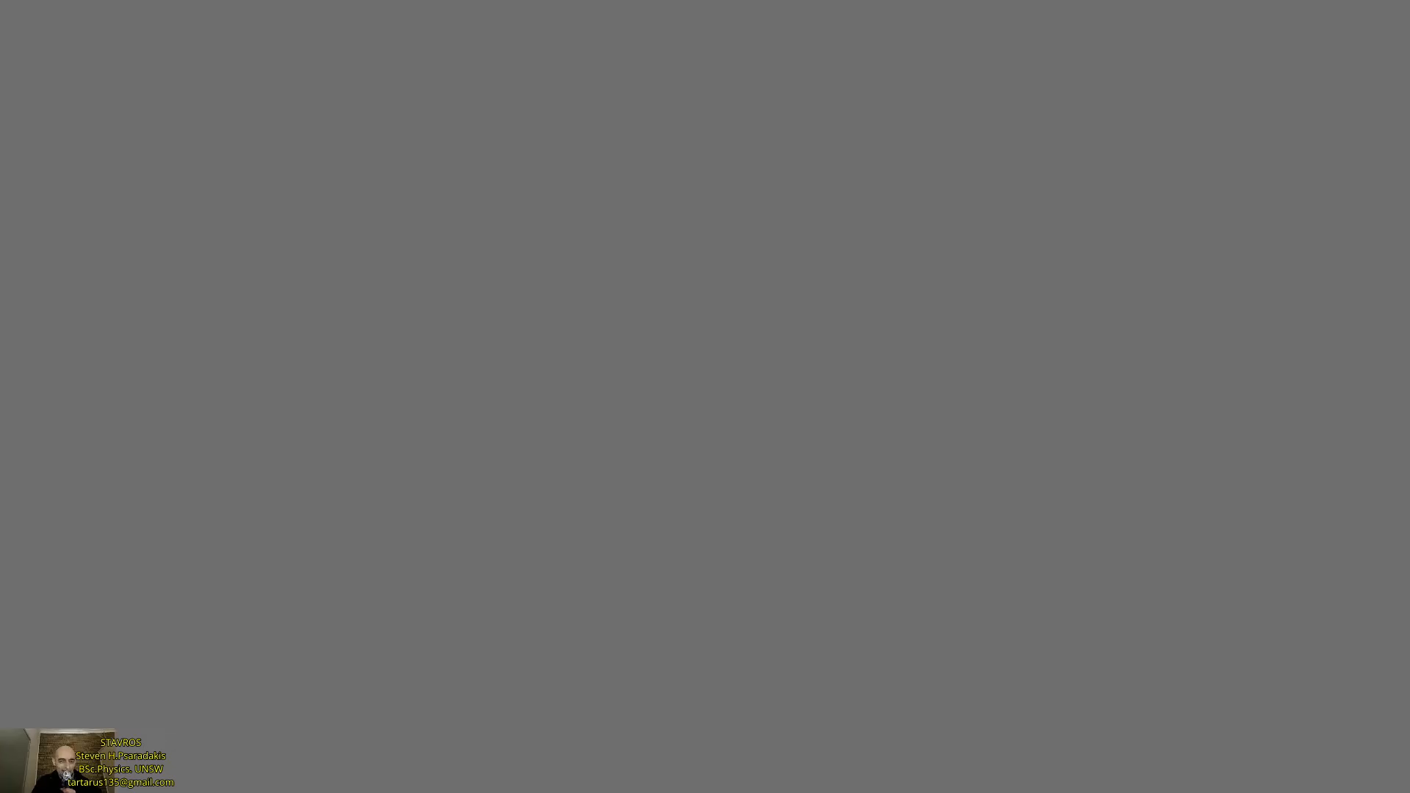
pyautogui.hotkey('ctrl', 'f')
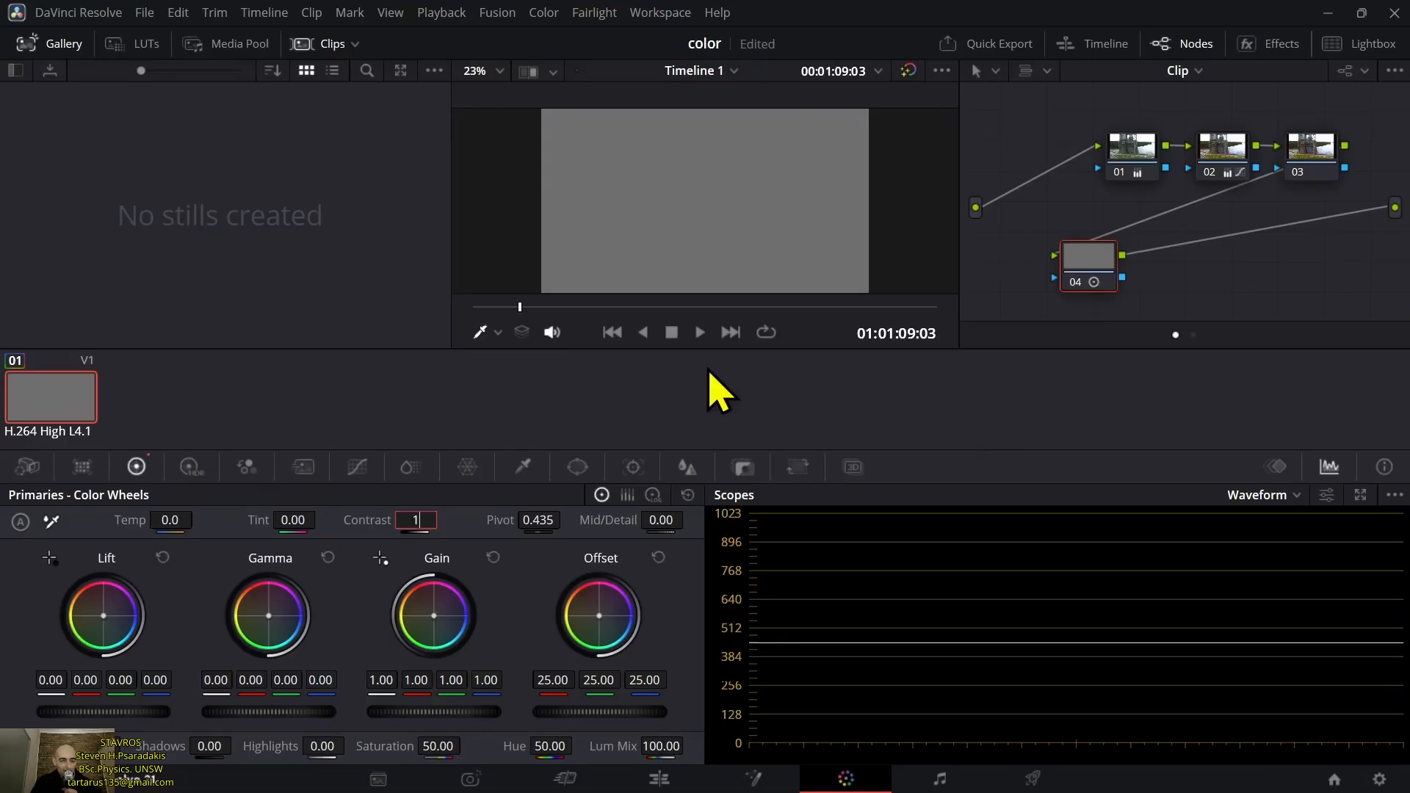
pyautogui.hotkey('ctrl', 'z')
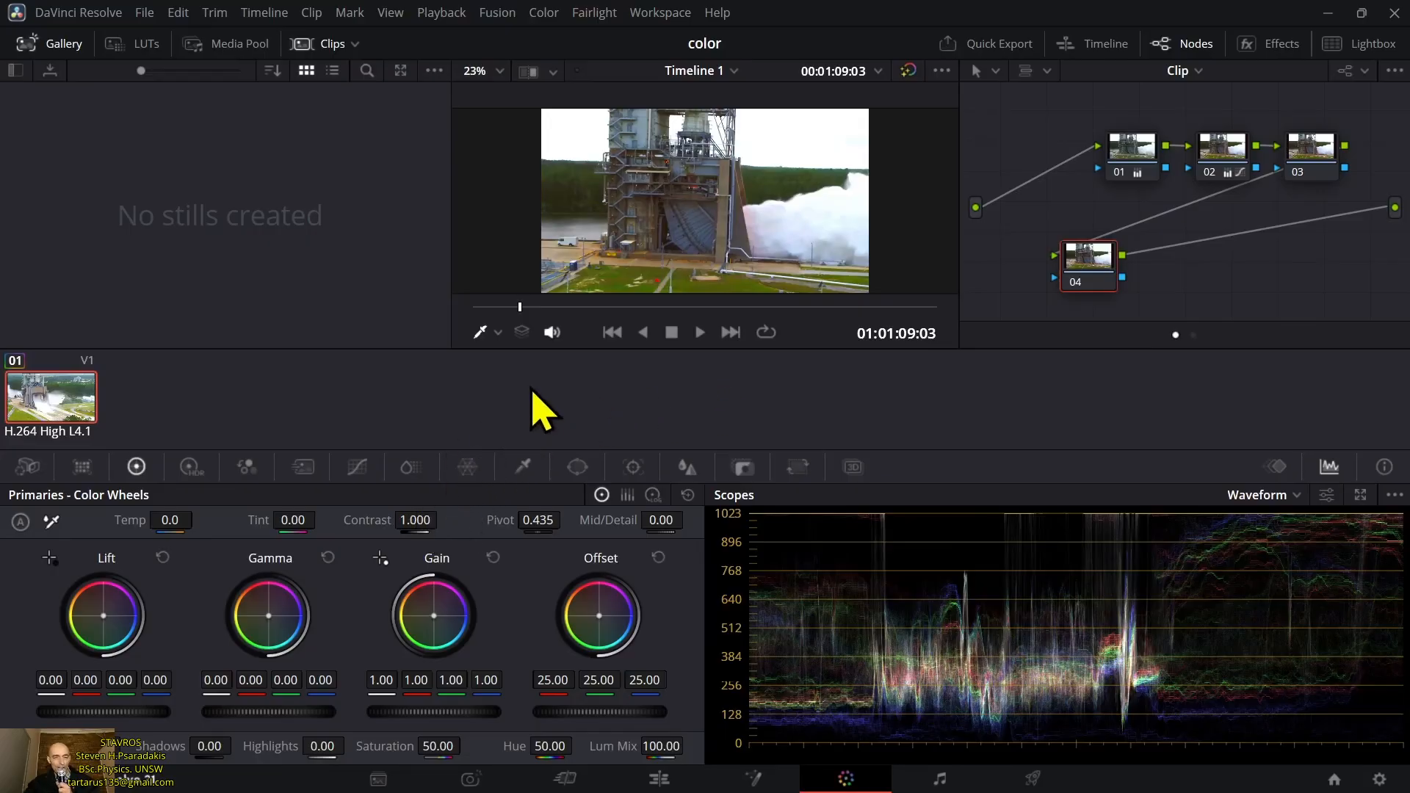
# - Set the contrast pivot of node 04 to 1 and its contrast to 2
pyautogui.doubleClick(543, 519)
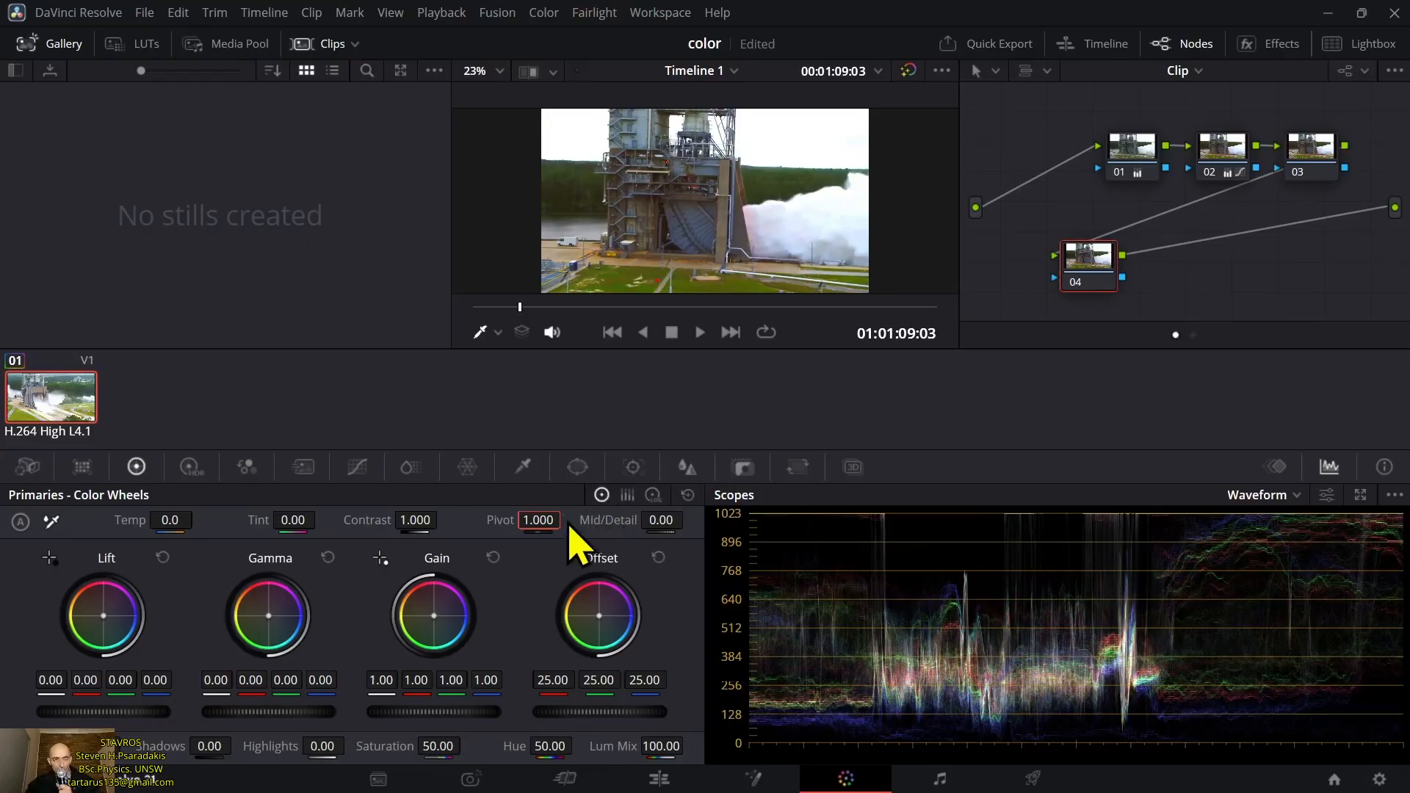
pyautogui.click(415, 520)
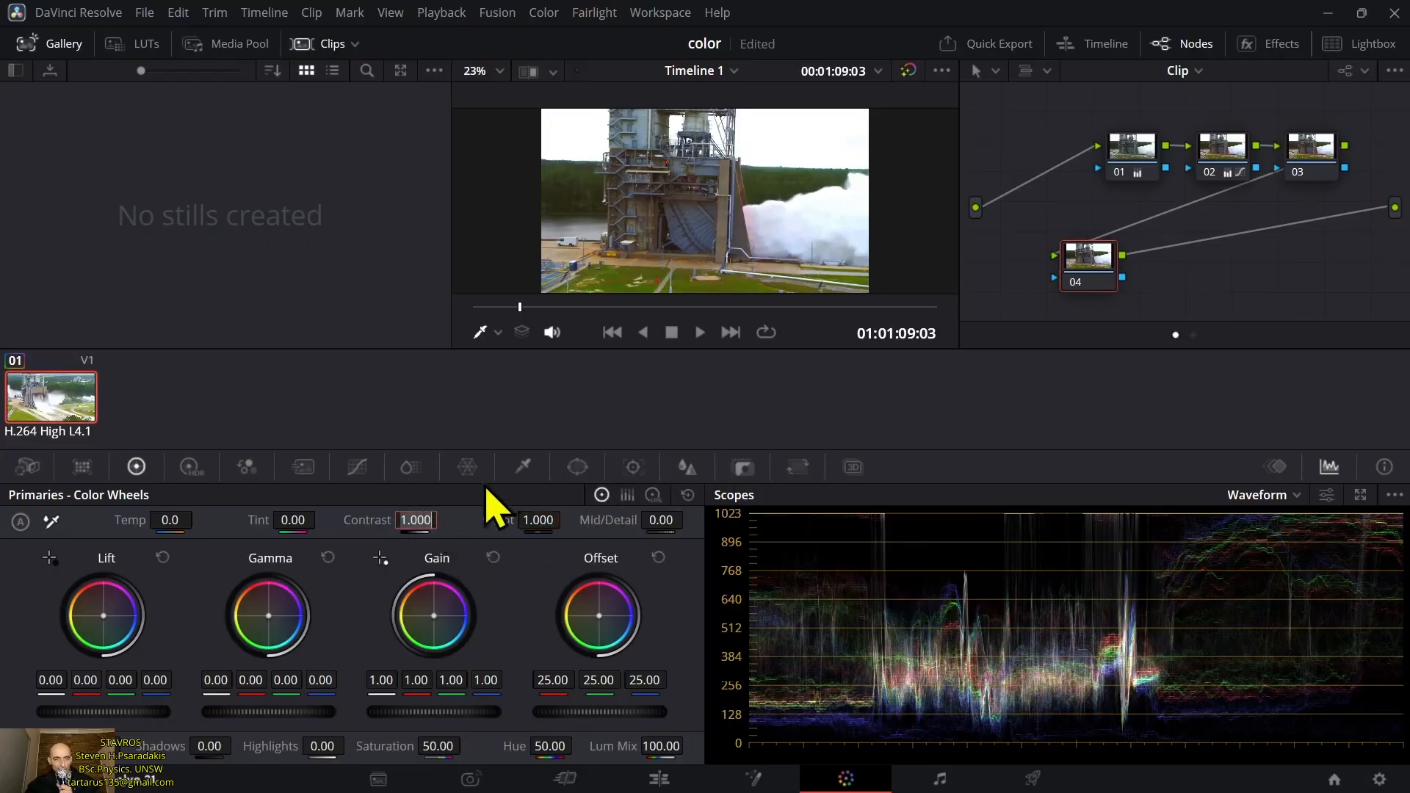
pyautogui.press('BackSpace')
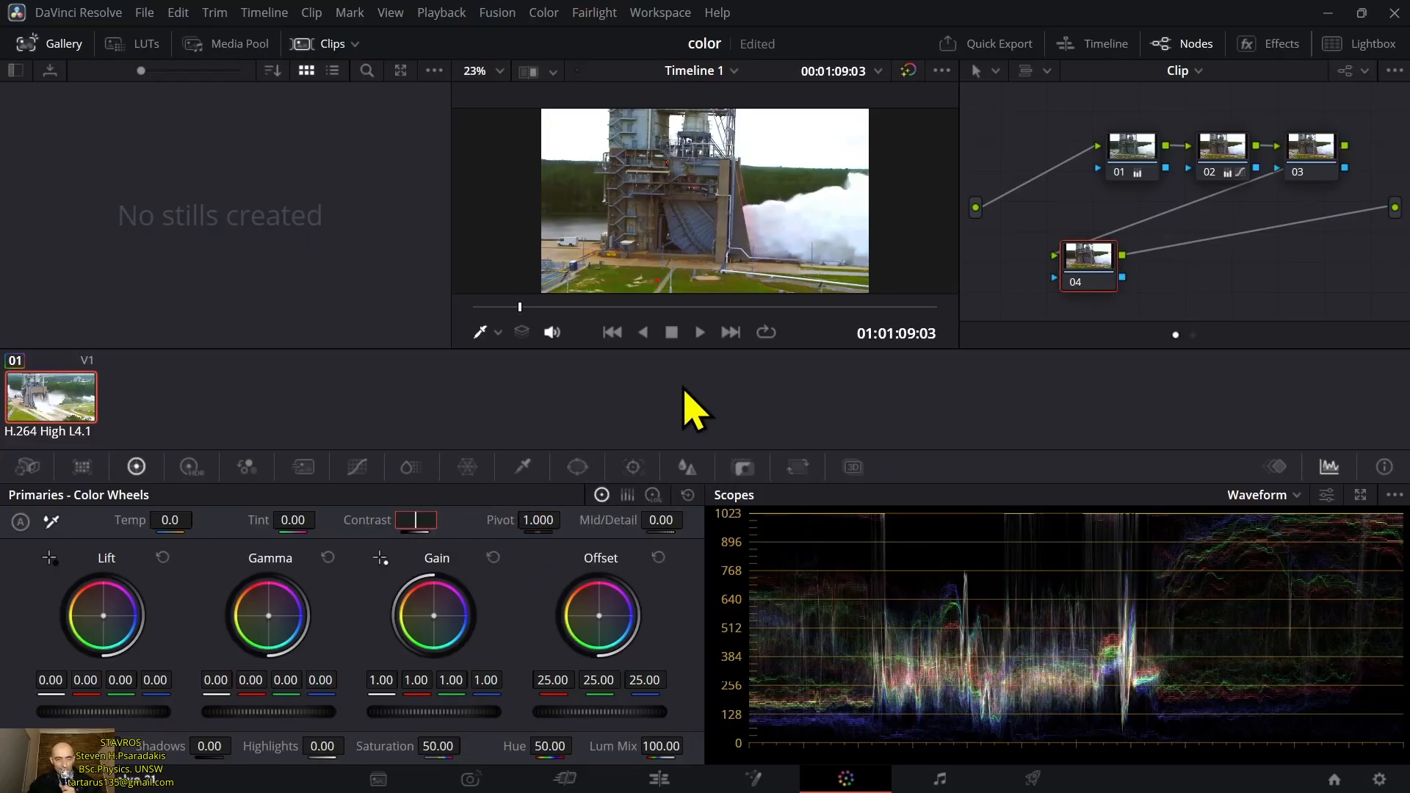
pyautogui.write('2')
pyautogui.press('Return')
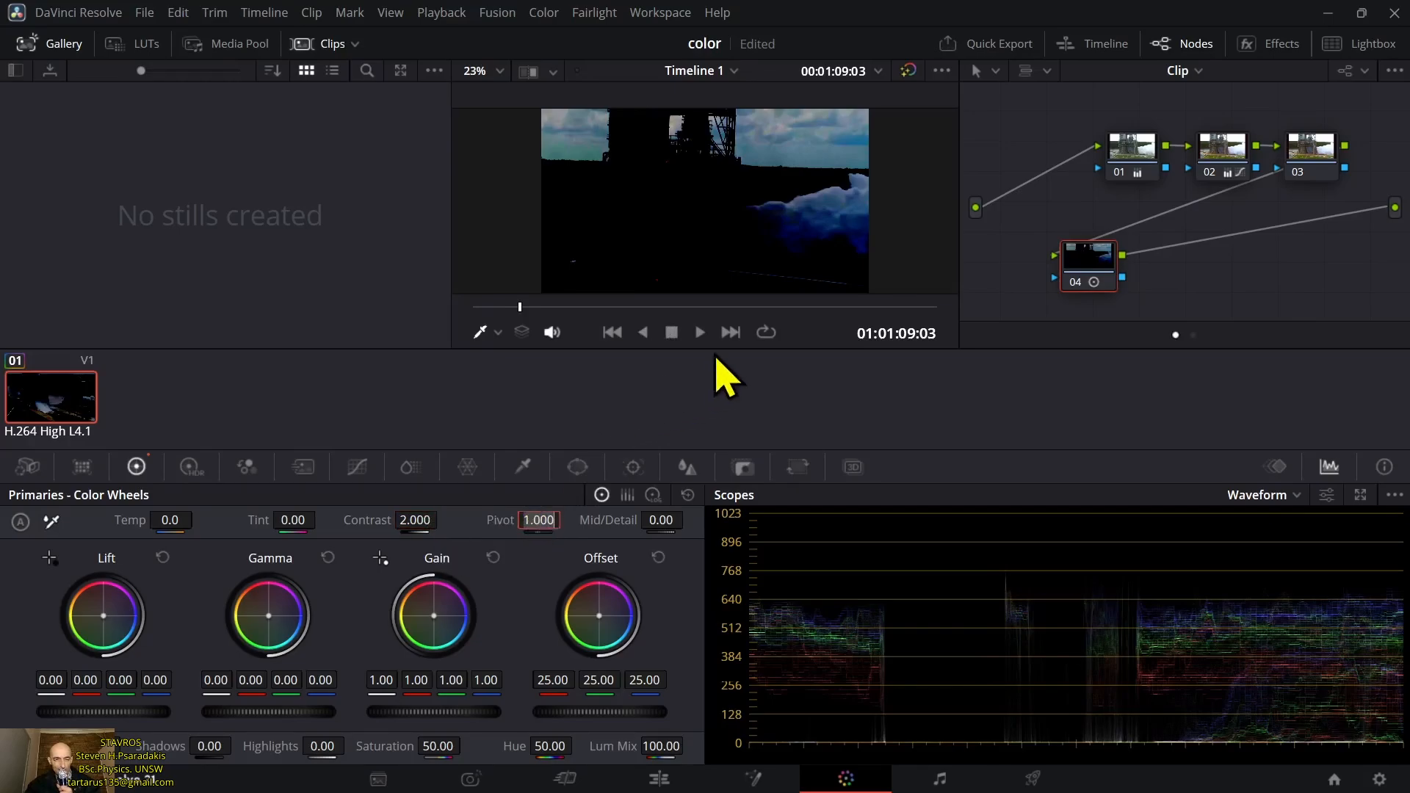
# - Set the contrast pivot of node 04 to 0.5
pyautogui.press('BackSpace')
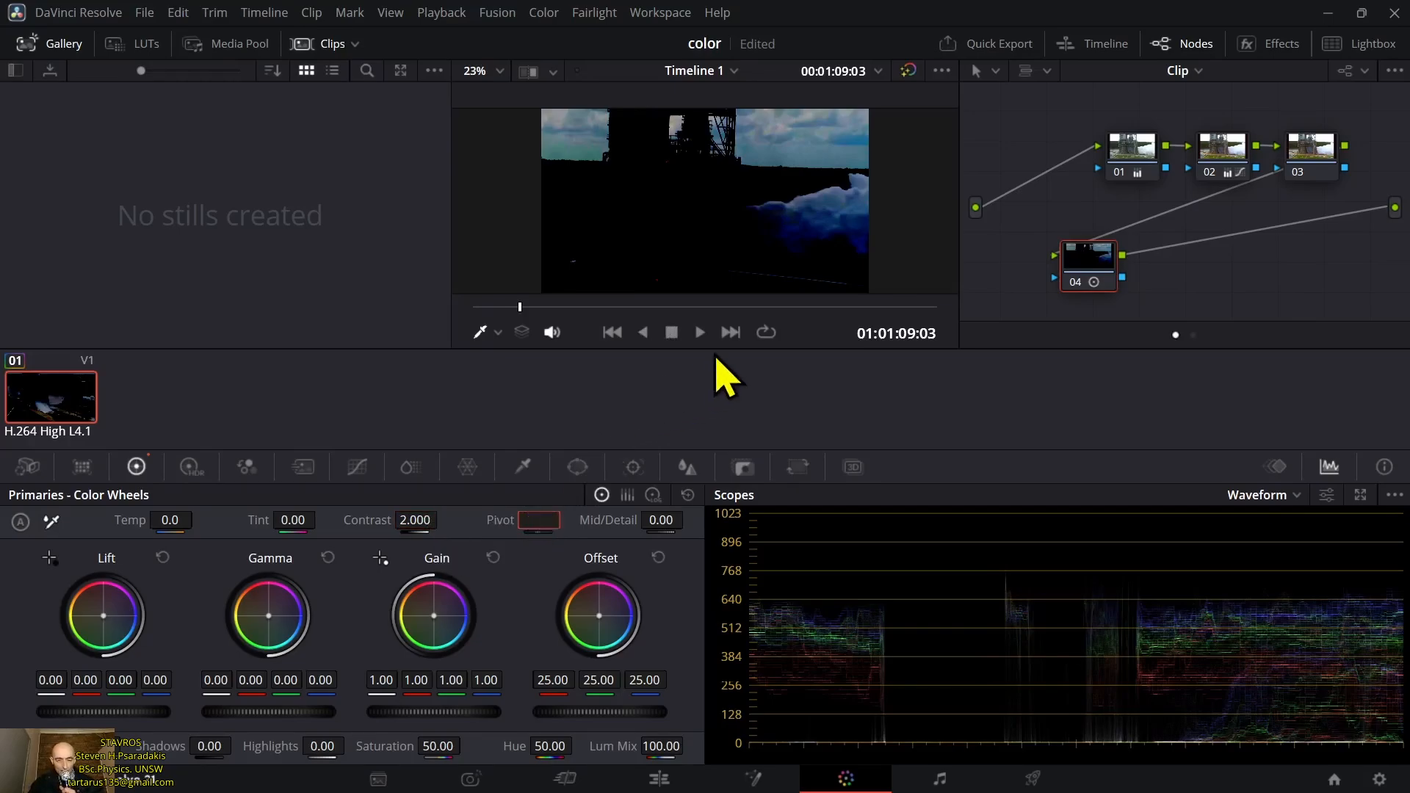
pyautogui.write('.5')
pyautogui.press('Return')
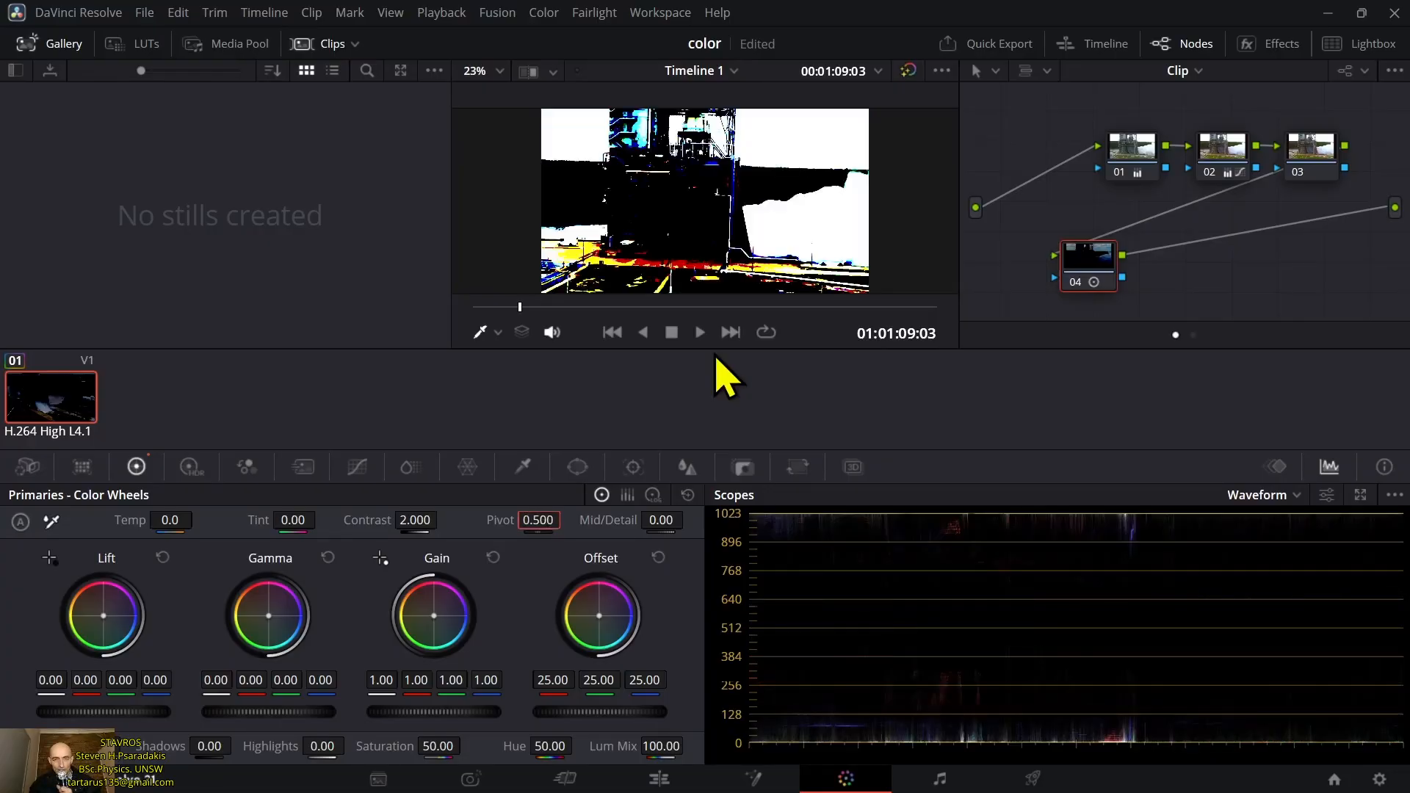
# - Set the contrast of node 04 to 1.3 and lower its pivot to 0.2
pyautogui.hotkey('shift', 'Tab')
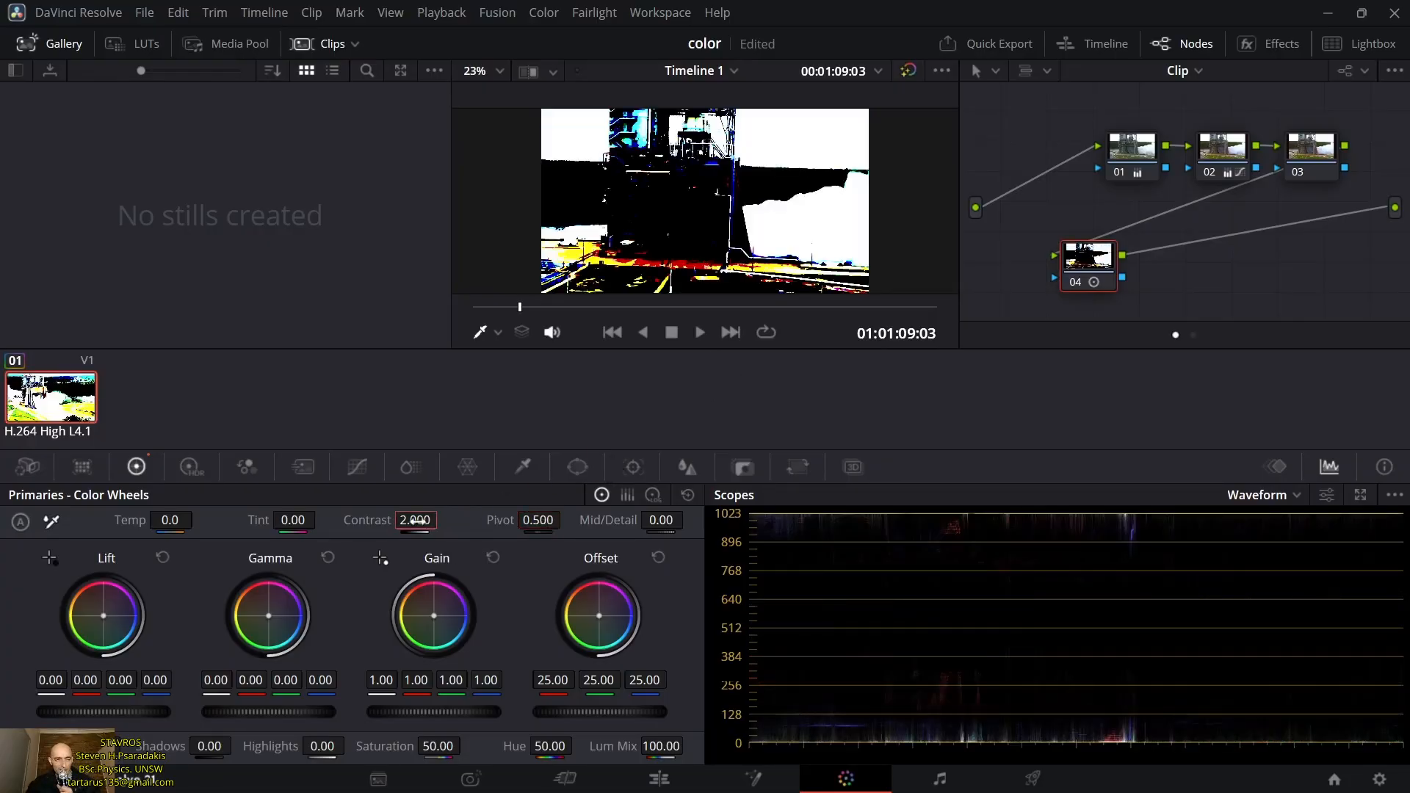
pyautogui.write('1')
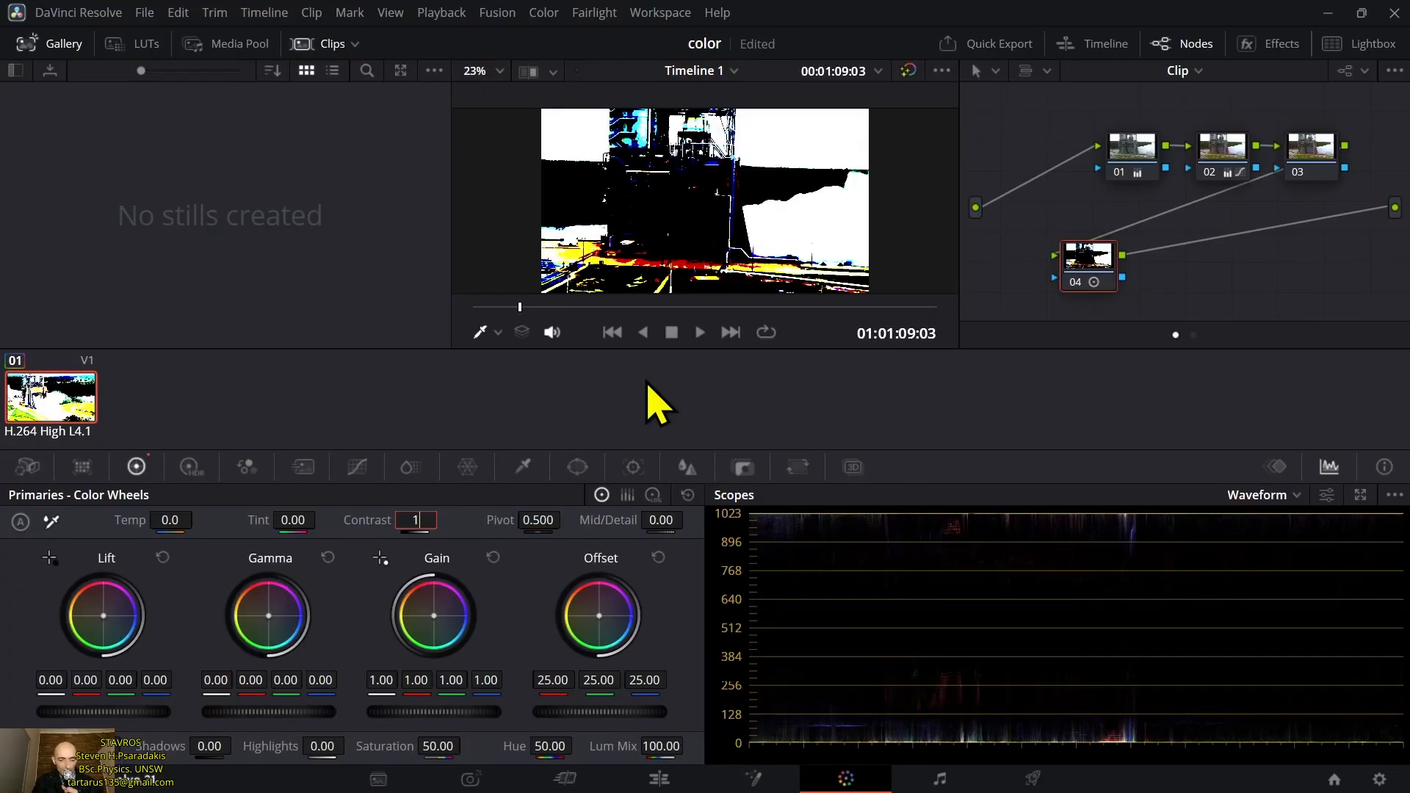
pyautogui.write('.3')
pyautogui.press('Return')
pyautogui.moveTo(550, 519); pyautogui.dragTo(531, 519)
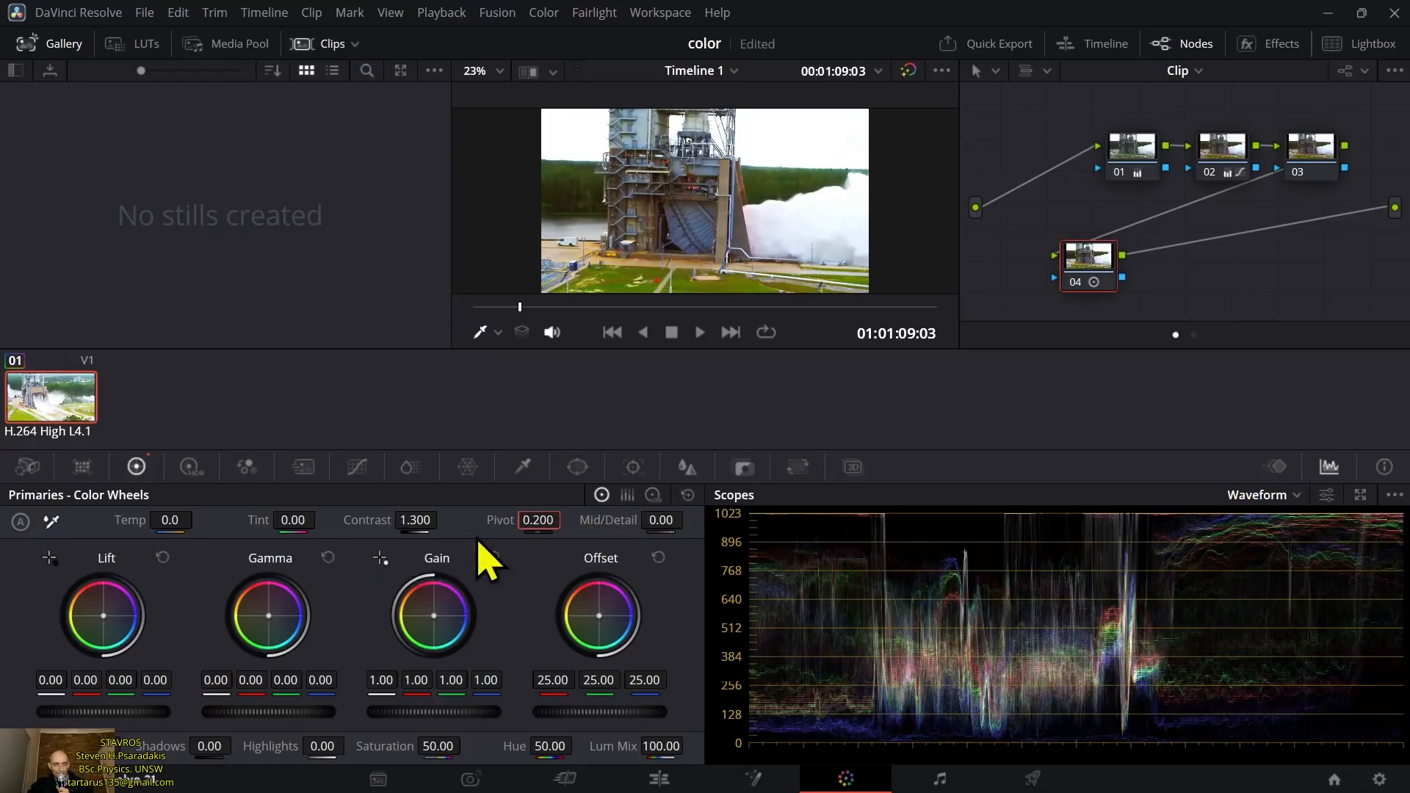
# - Reset the primaries adjustments and the whole node grade of node 04
pyautogui.click(688, 500)
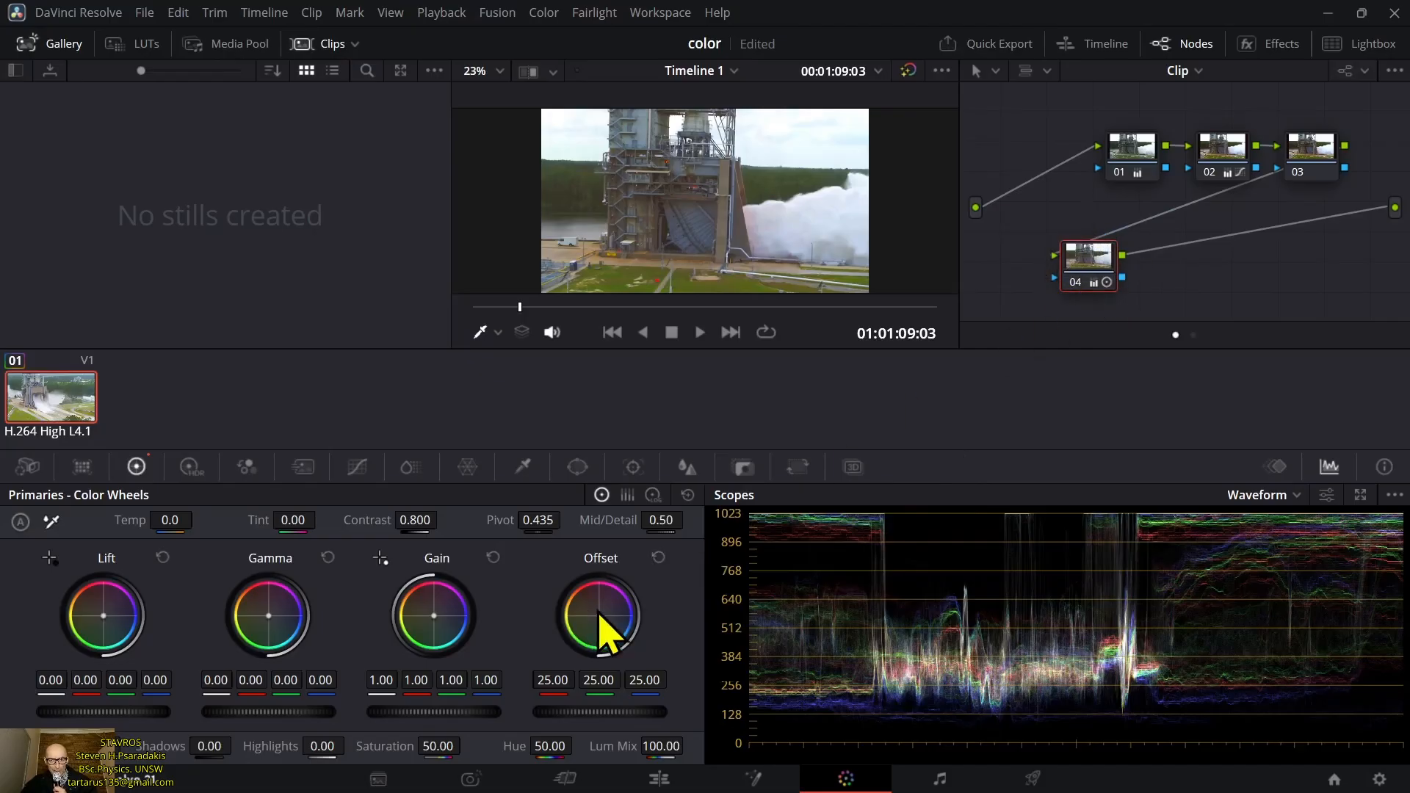
pyautogui.rightClick(1078, 266)
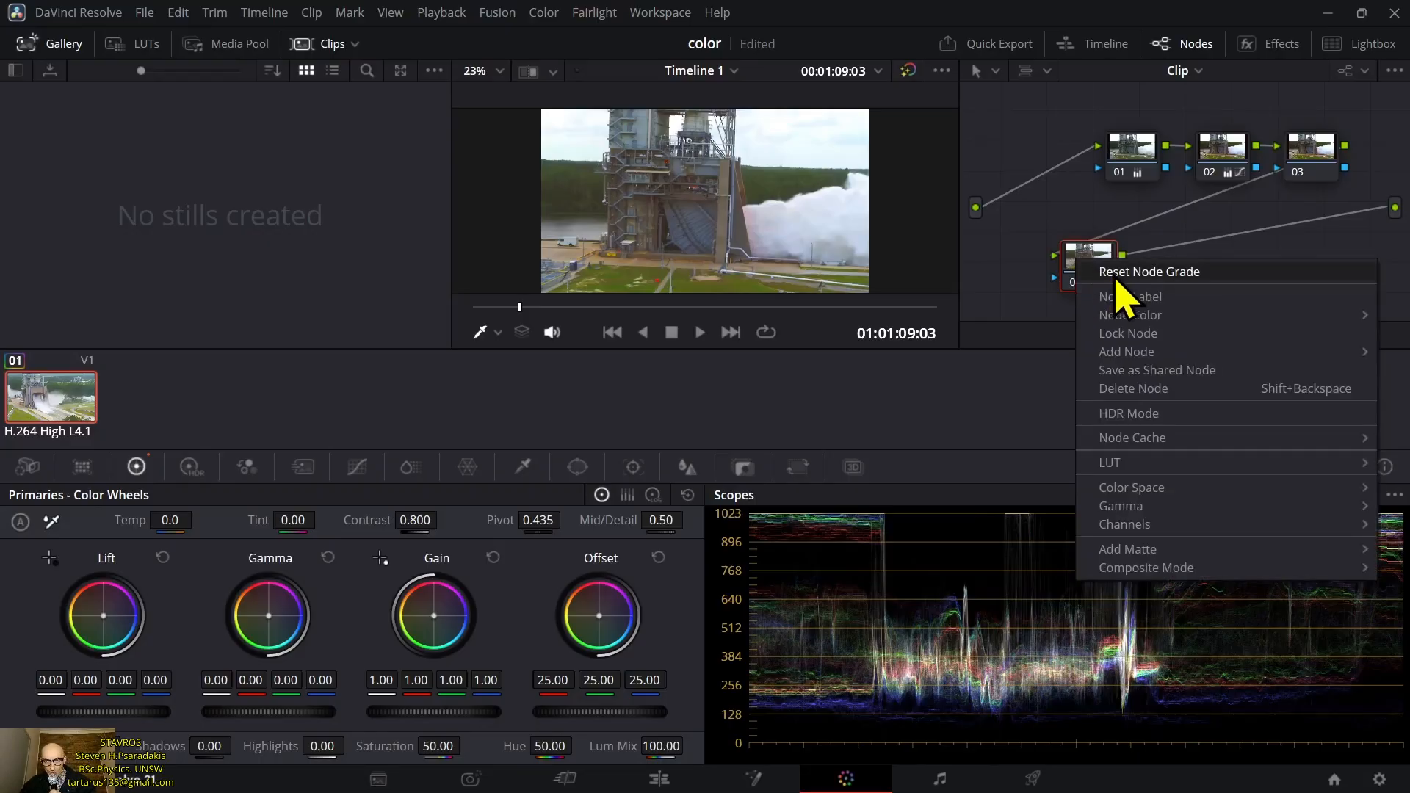
pyautogui.click(1117, 276)
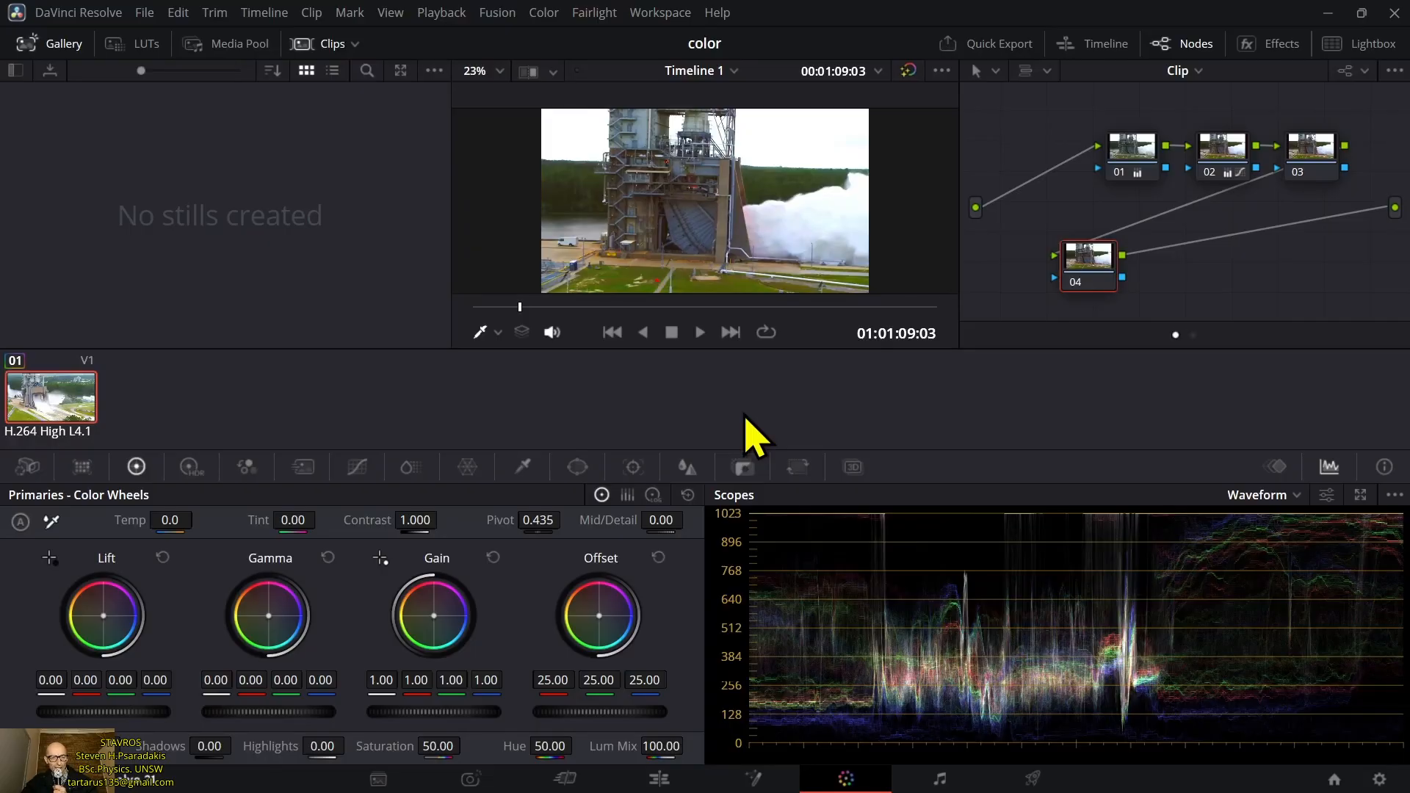
# - Reshape node 04's custom curve with two control points, one raised in the midtones and one pulled down in the highlights
pyautogui.click(357, 470)
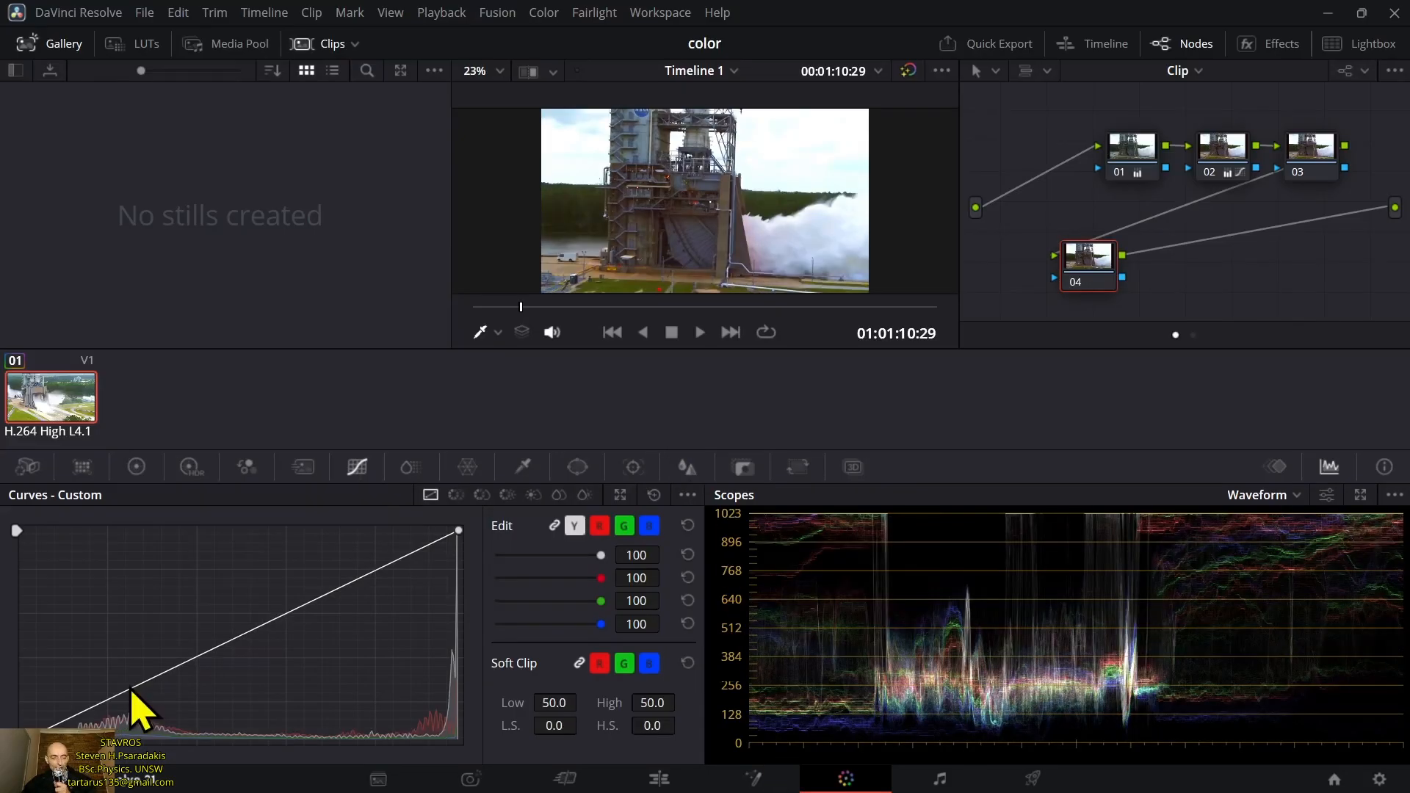
pyautogui.moveTo(130, 687); pyautogui.dragTo(188, 654)
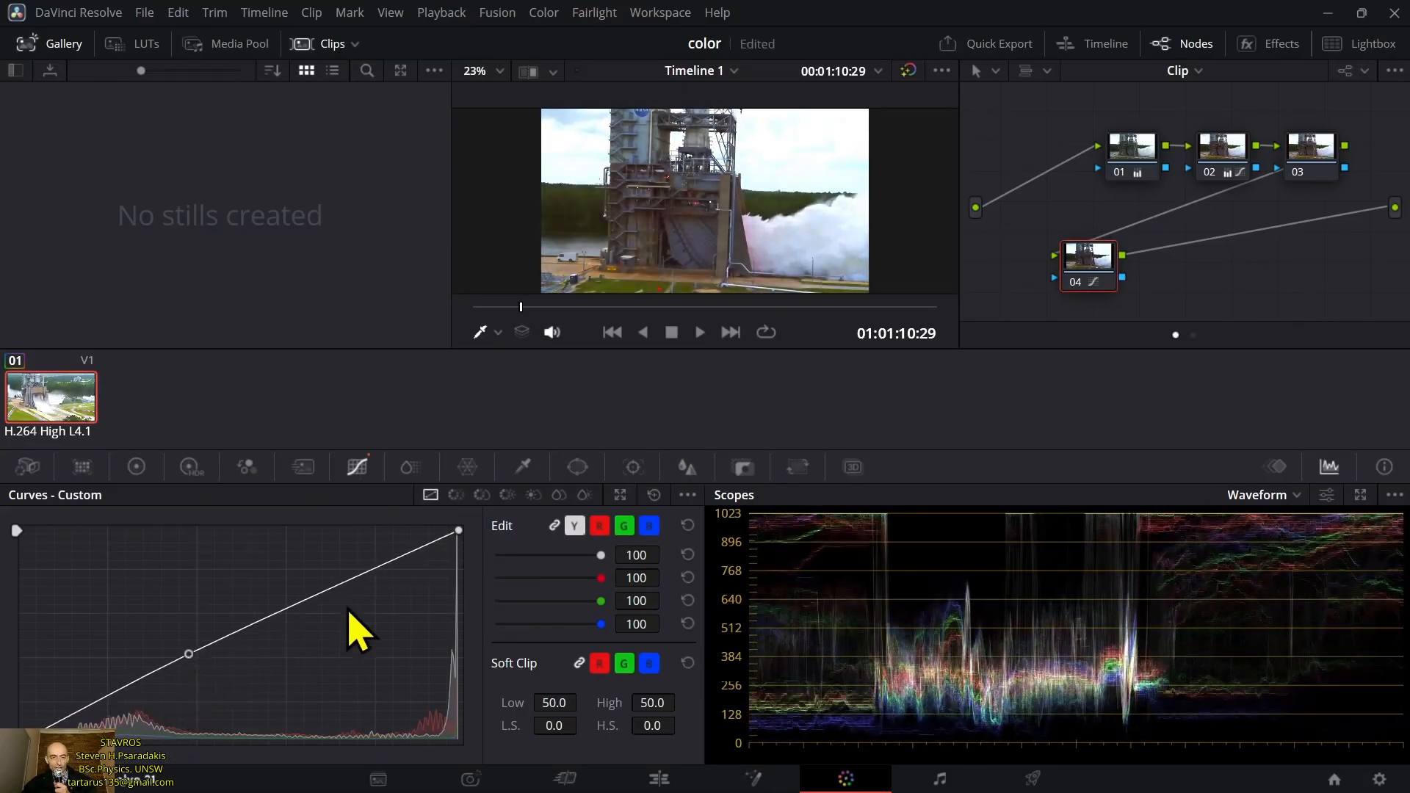
pyautogui.moveTo(403, 582); pyautogui.dragTo(406, 638)
pyautogui.moveTo(409, 674); pyautogui.dragTo(306, 699)
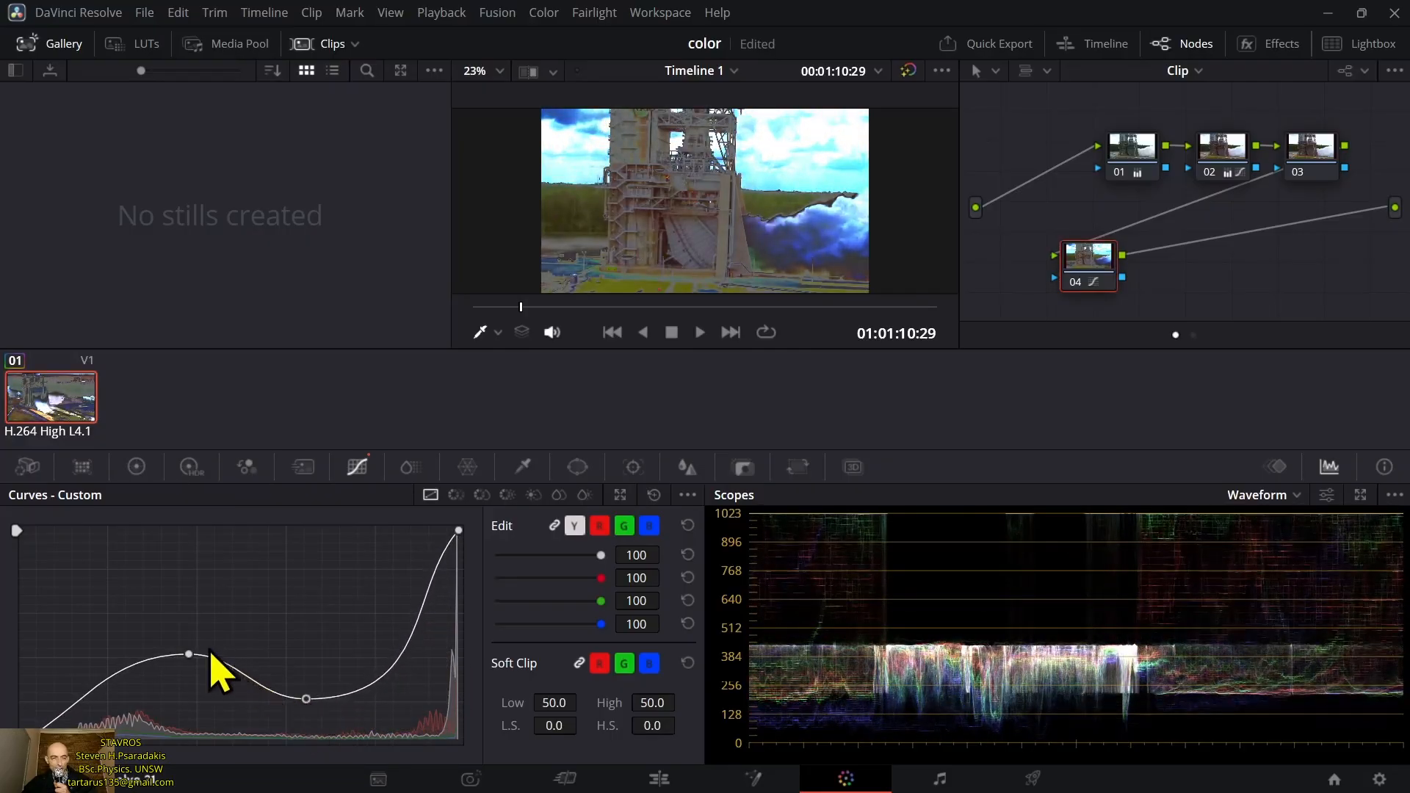
pyautogui.moveTo(188, 653); pyautogui.dragTo(333, 586)
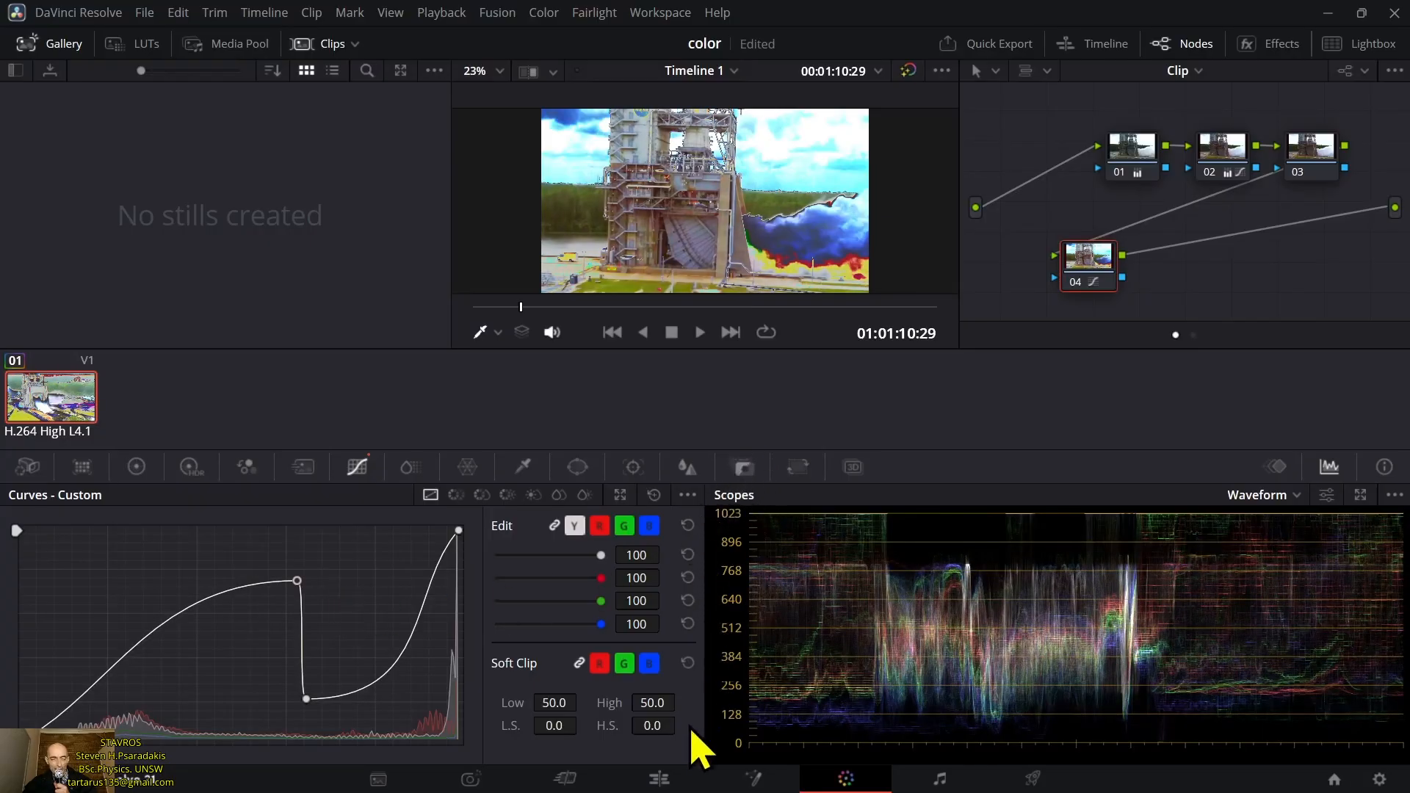
# - Play the graded clip in full screen from the Edit page
pyautogui.click(658, 778)
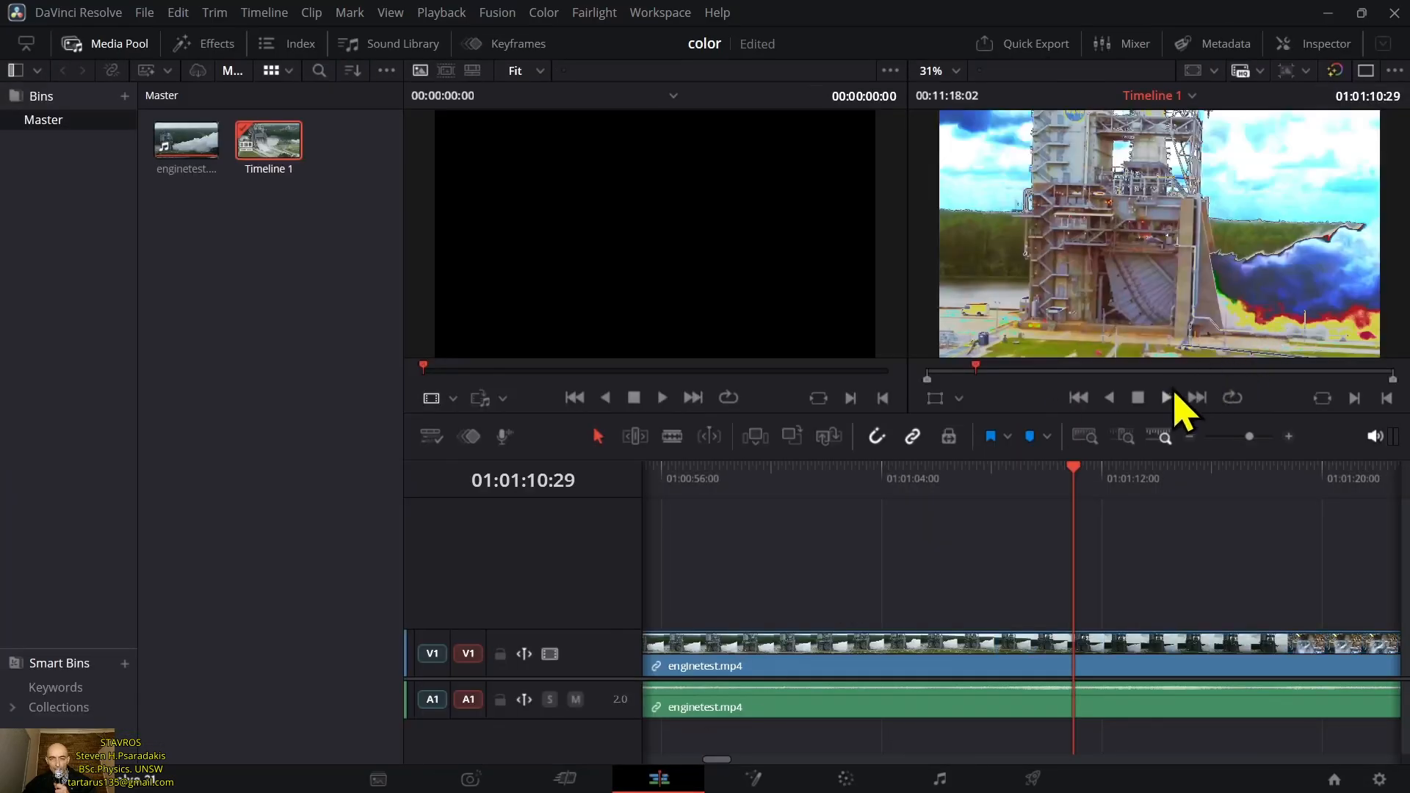
pyautogui.click(1166, 397)
pyautogui.hotkey('ctrl', 'f')
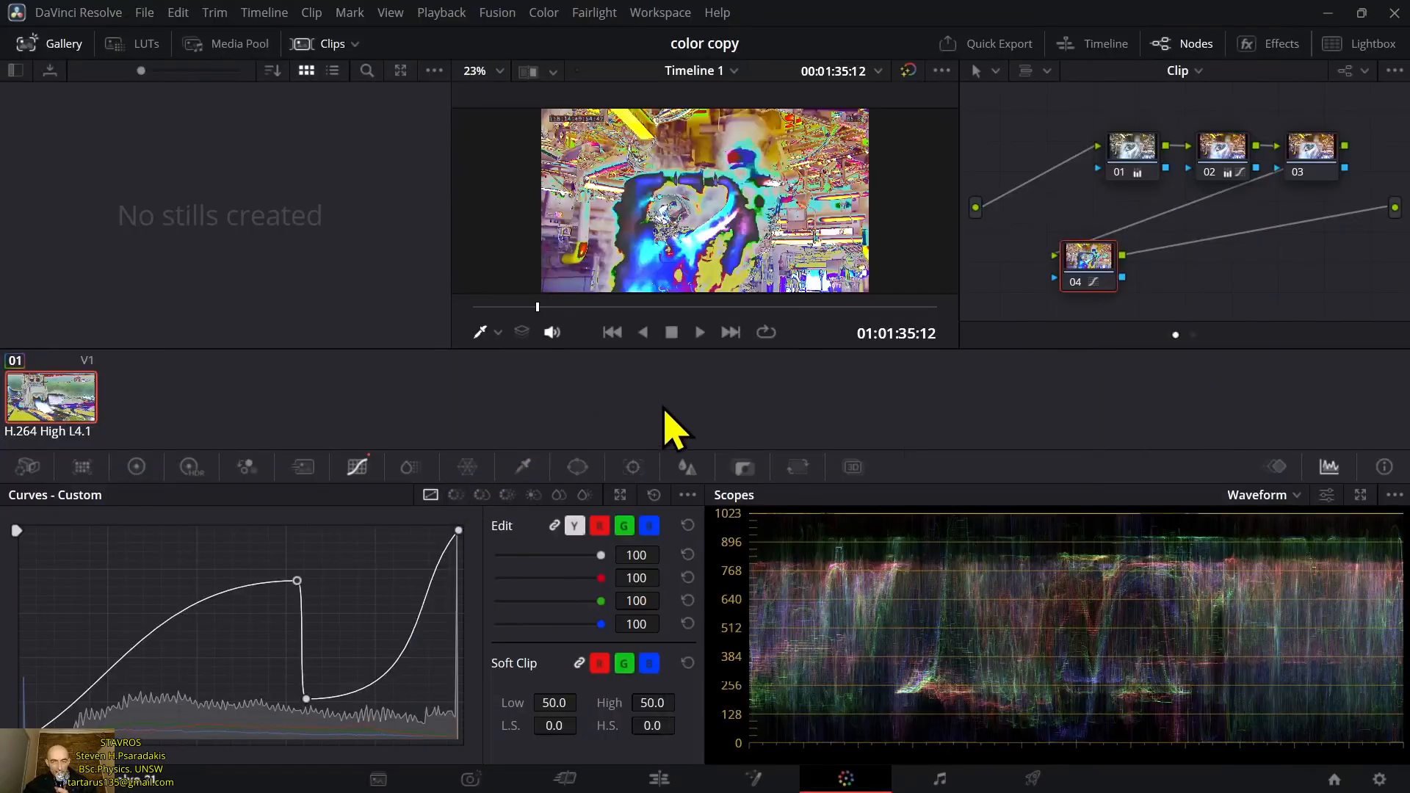
# - Reset node 04's custom curve and switch the curves to Hue Vs Sat
pyautogui.click(656, 499)
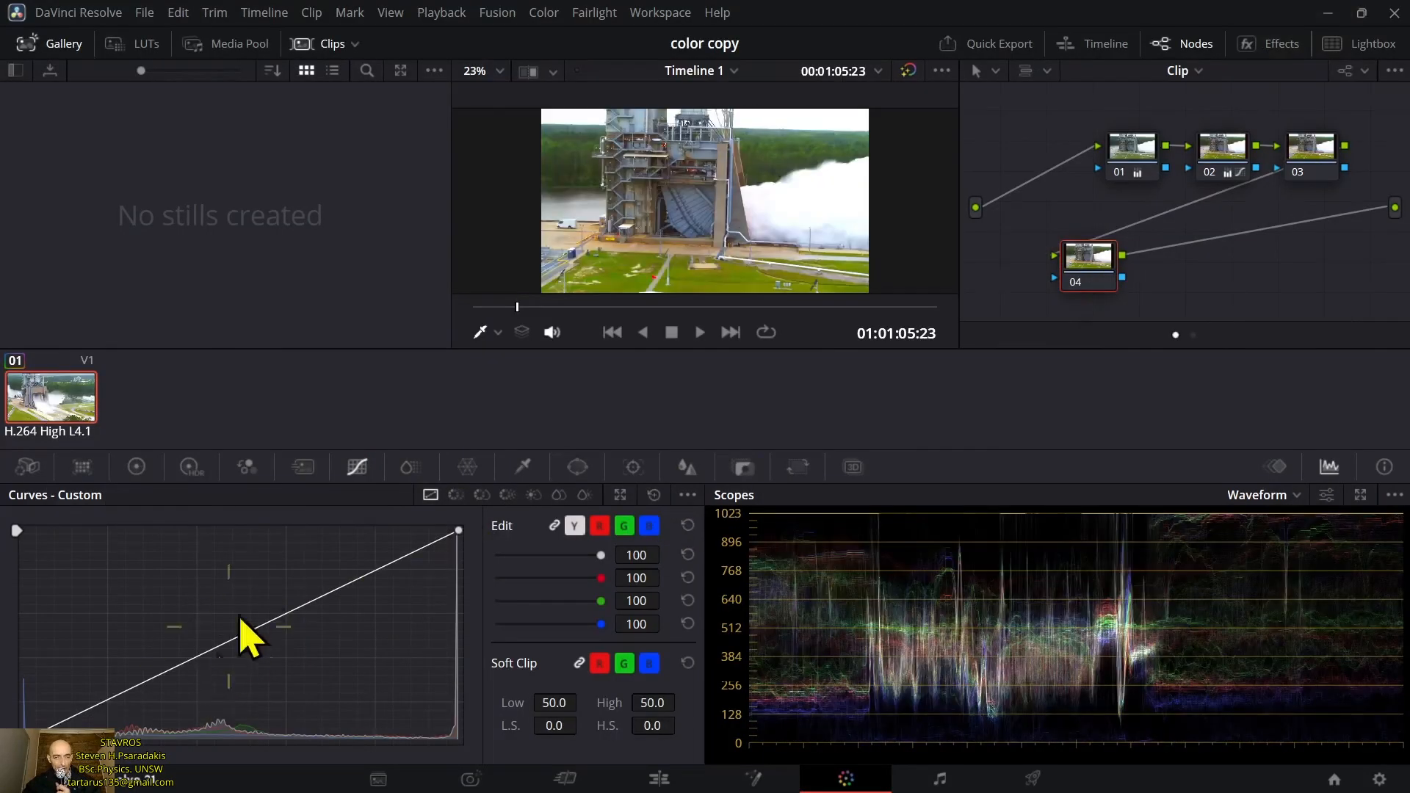
pyautogui.click(356, 470)
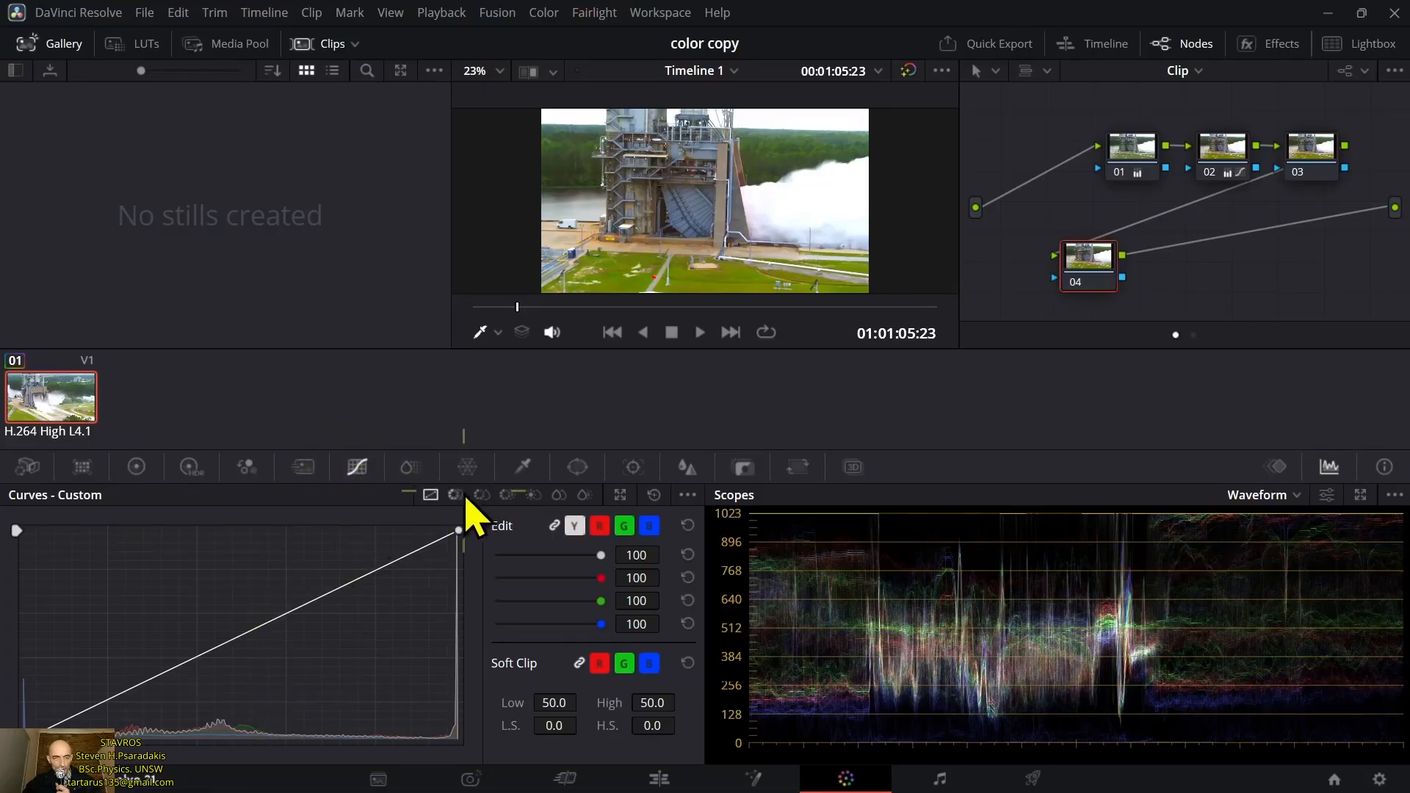
pyautogui.click(456, 494)
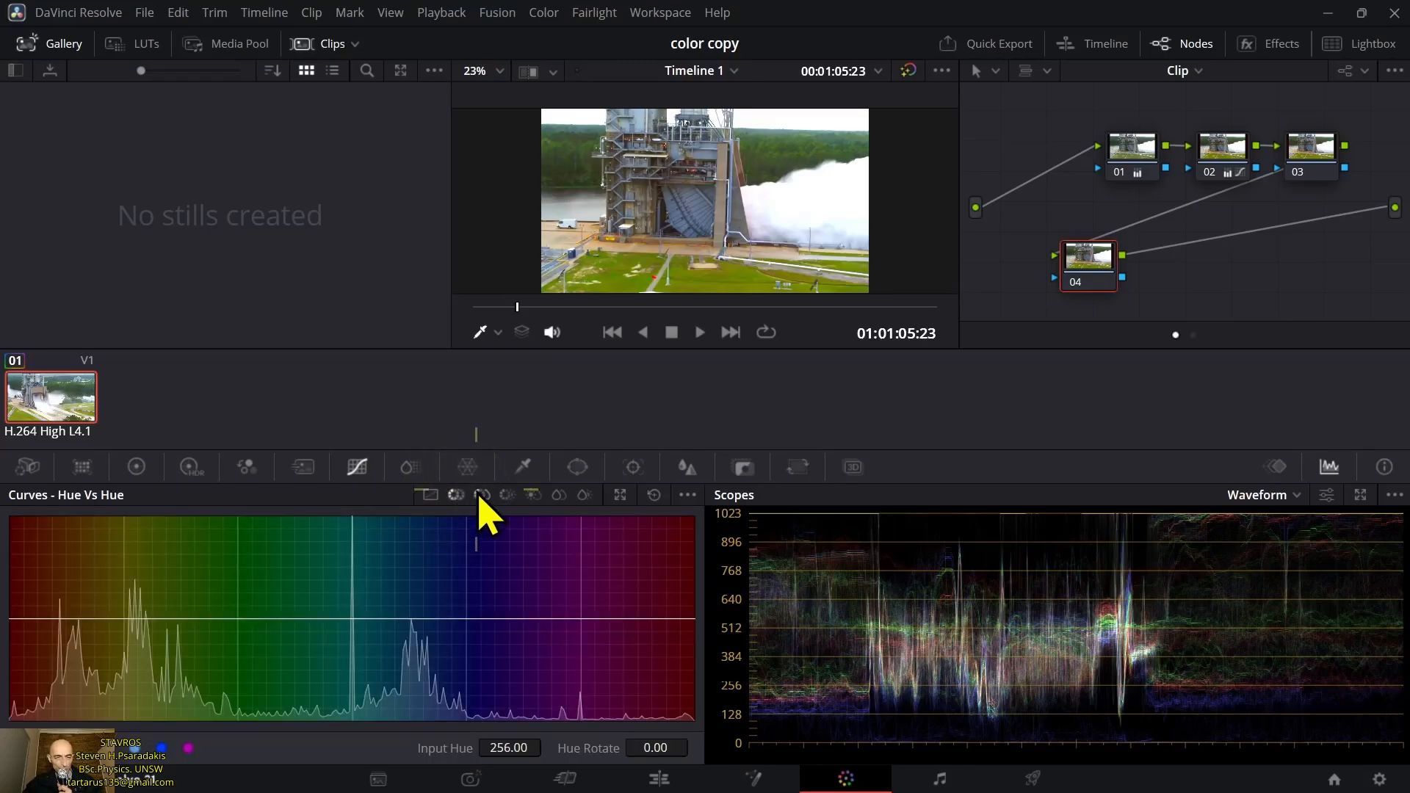
pyautogui.click(482, 494)
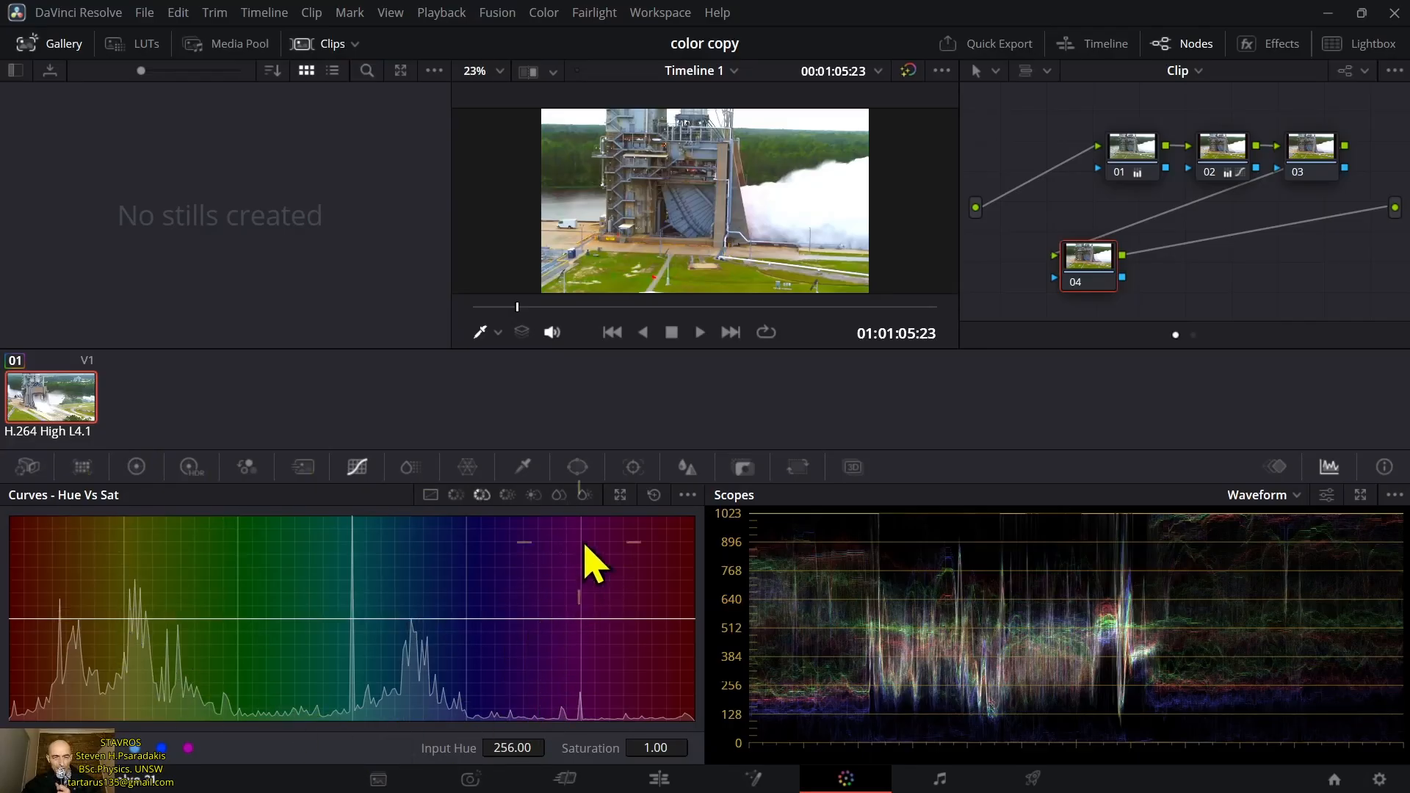
# - Sample the green grass in the viewer to place control points on the Hue Vs Sat curve
pyautogui.click(733, 275)
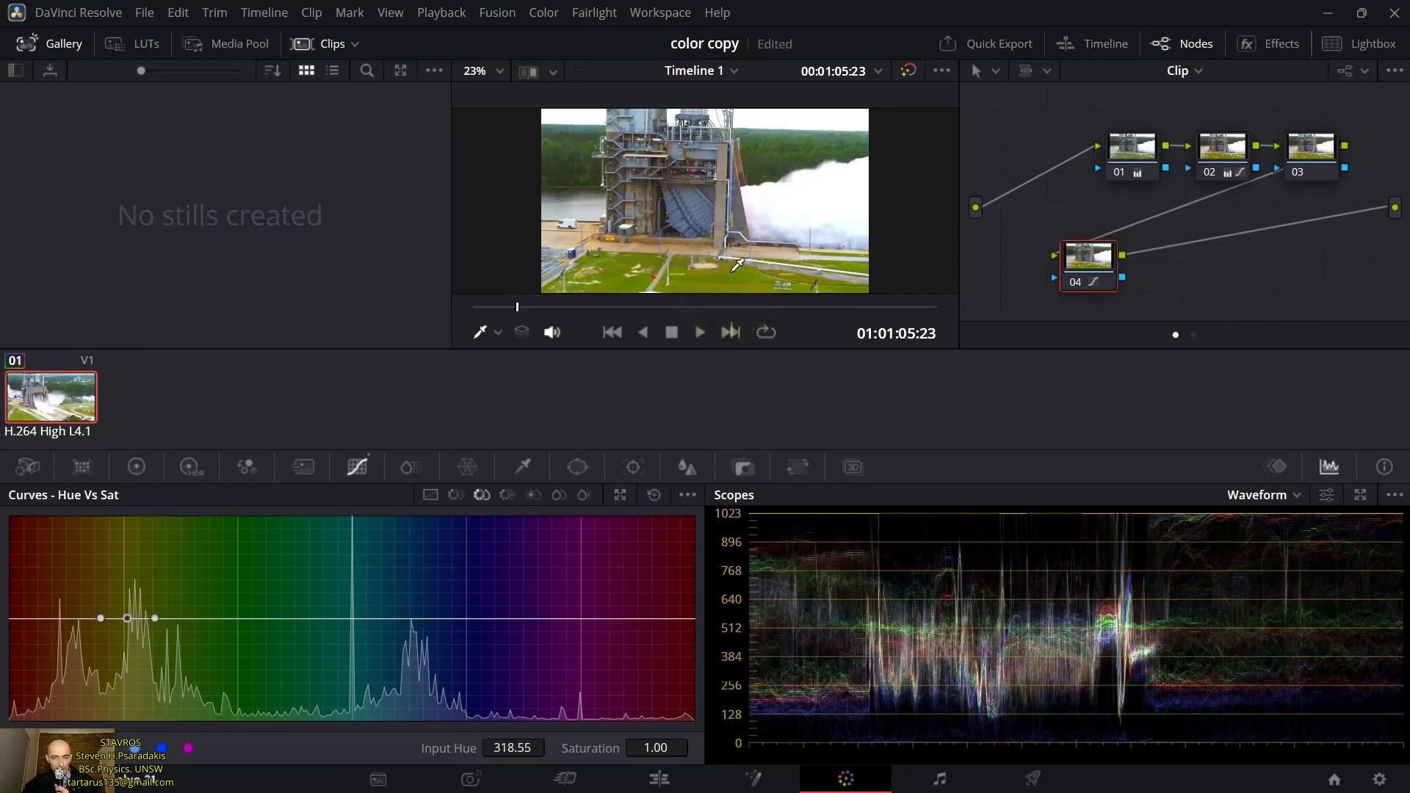
pyautogui.click(732, 273)
pyautogui.click(680, 288)
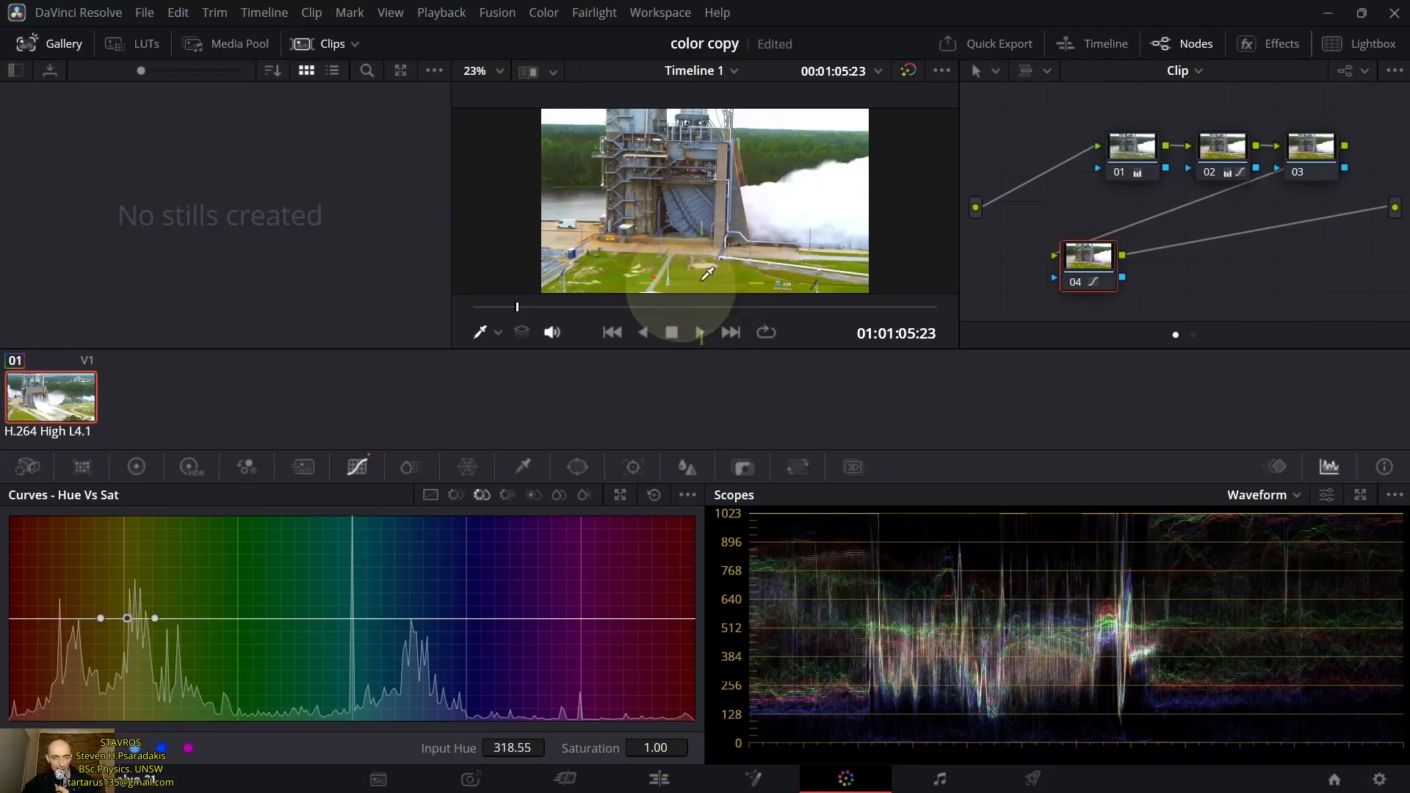
pyautogui.click(617, 285)
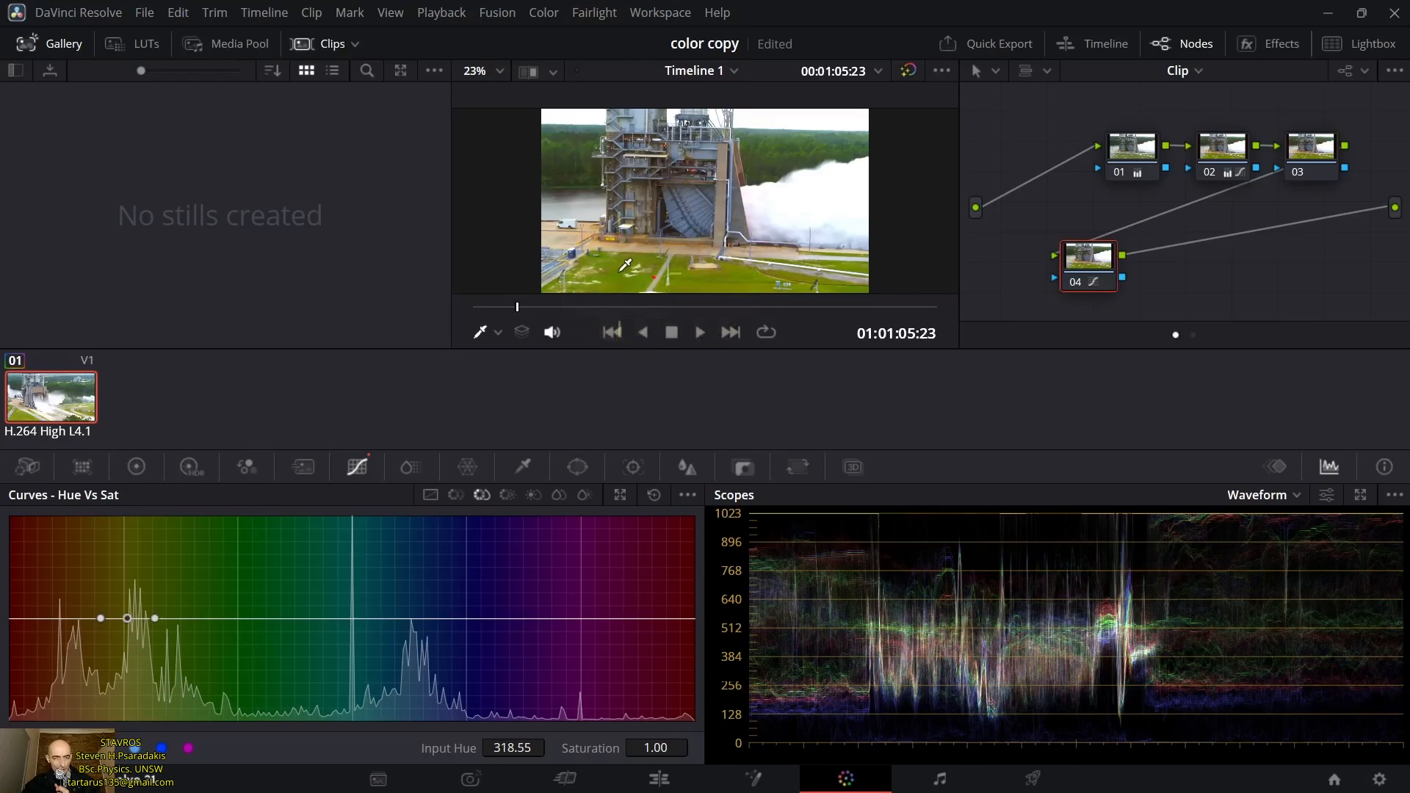
pyautogui.click(621, 267)
pyautogui.click(610, 288)
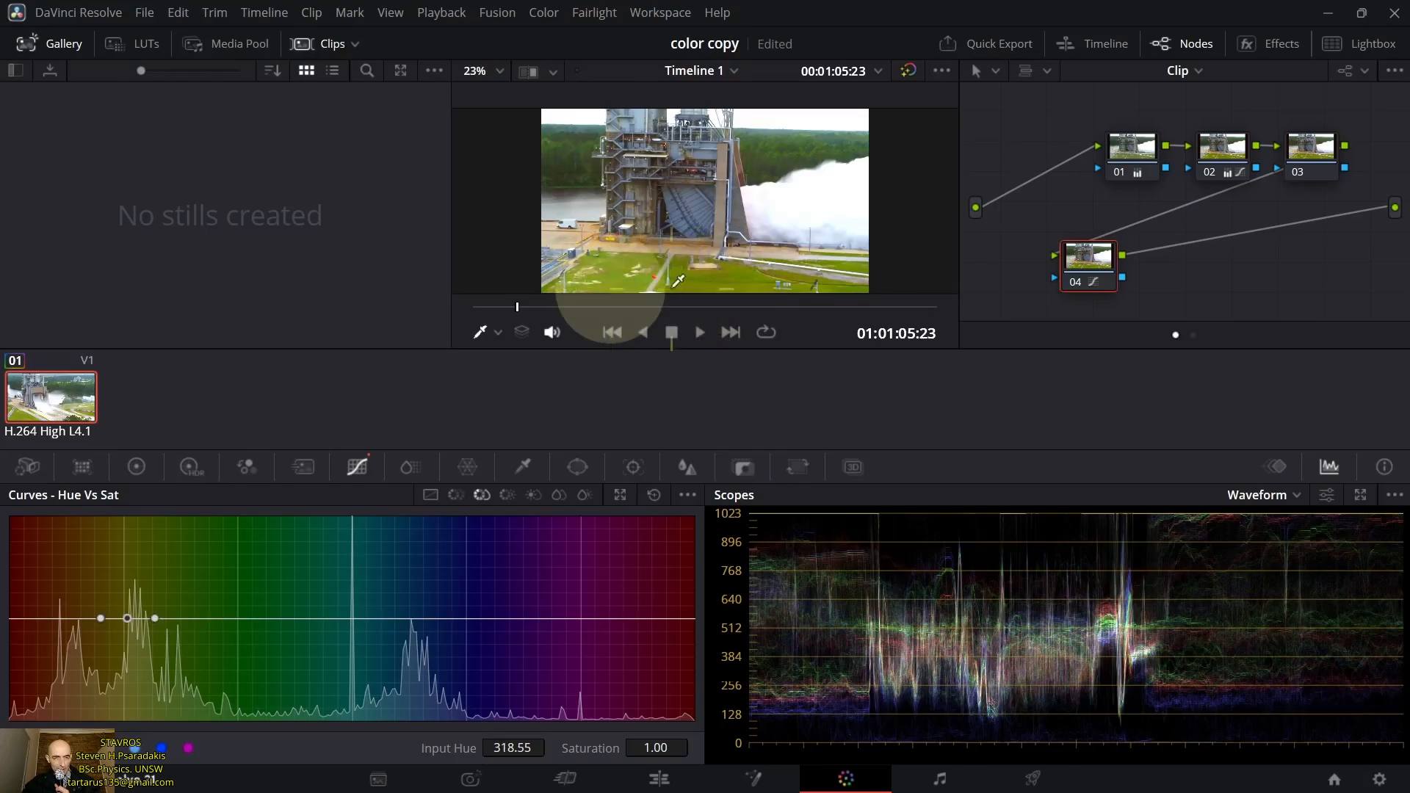
pyautogui.click(738, 287)
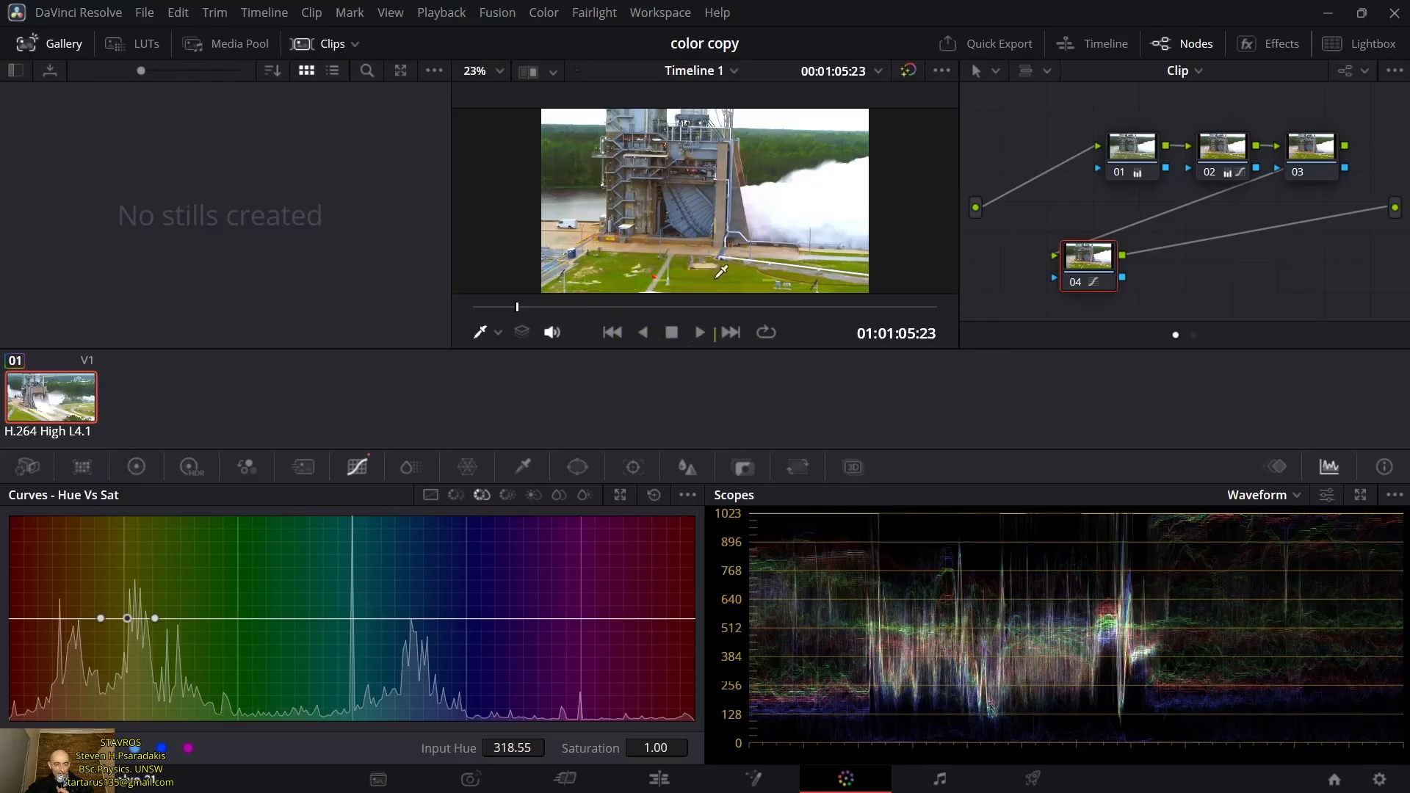
# - Lower the sampled green points on the Hue Vs Sat curve to about 0.01 saturation, leaving the yellow-side point at about 0.95
pyautogui.moveTo(155, 619); pyautogui.dragTo(163, 741)
pyautogui.click(127, 619)
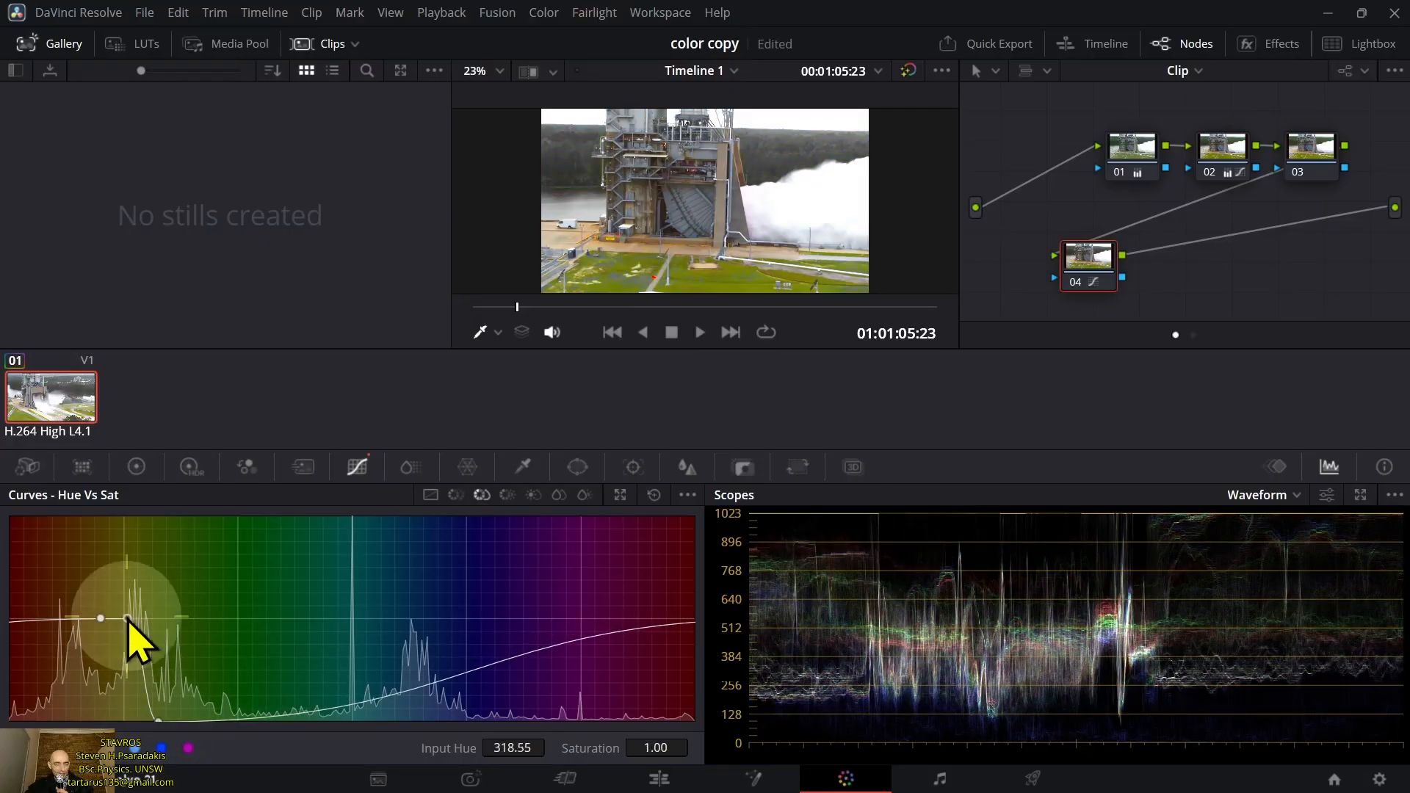
pyautogui.moveTo(128, 619); pyautogui.dragTo(115, 724)
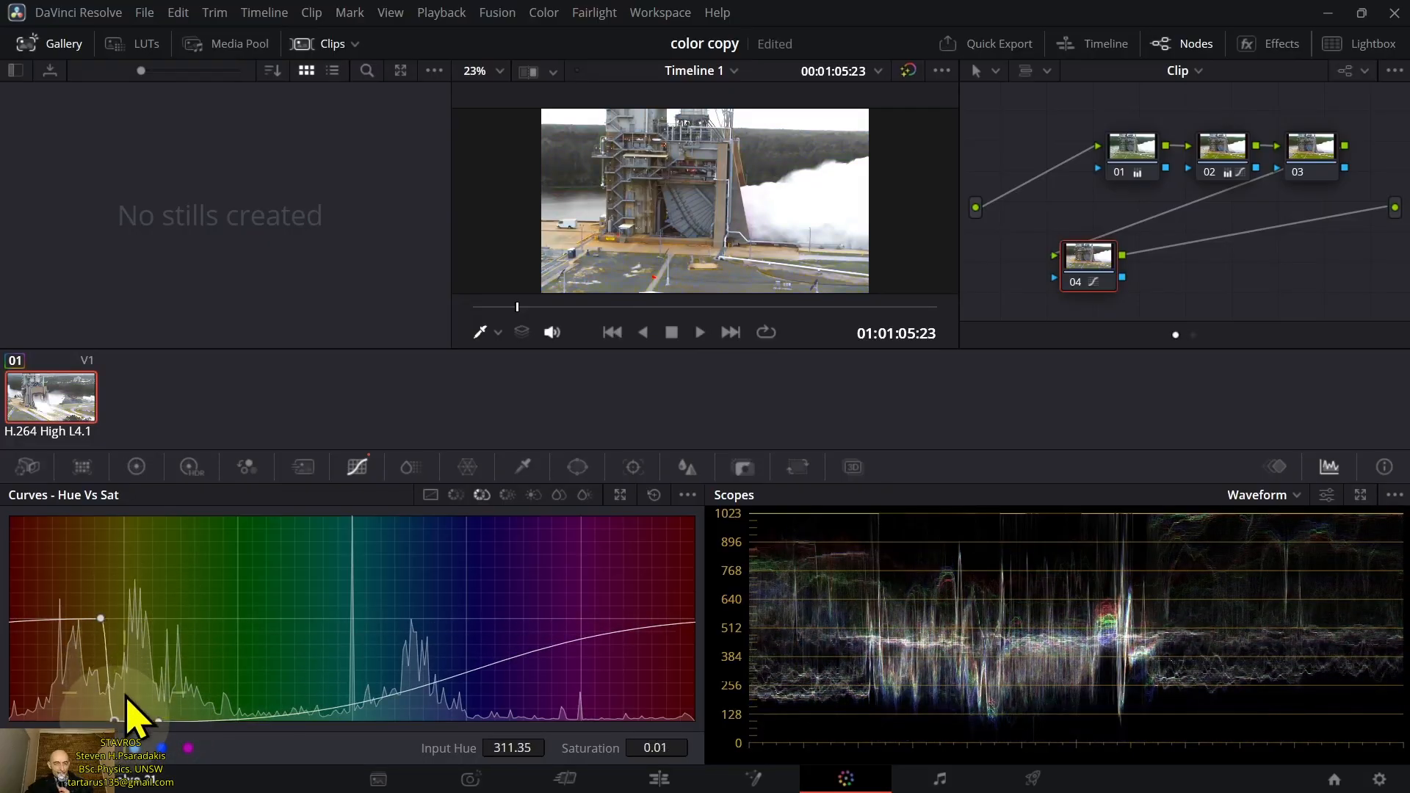
pyautogui.moveTo(101, 623)
pyautogui.mouseDown()
pyautogui.moveTo(110, 718)
pyautogui.moveTo(103, 658)
pyautogui.moveTo(123, 630)
pyautogui.mouseUp()
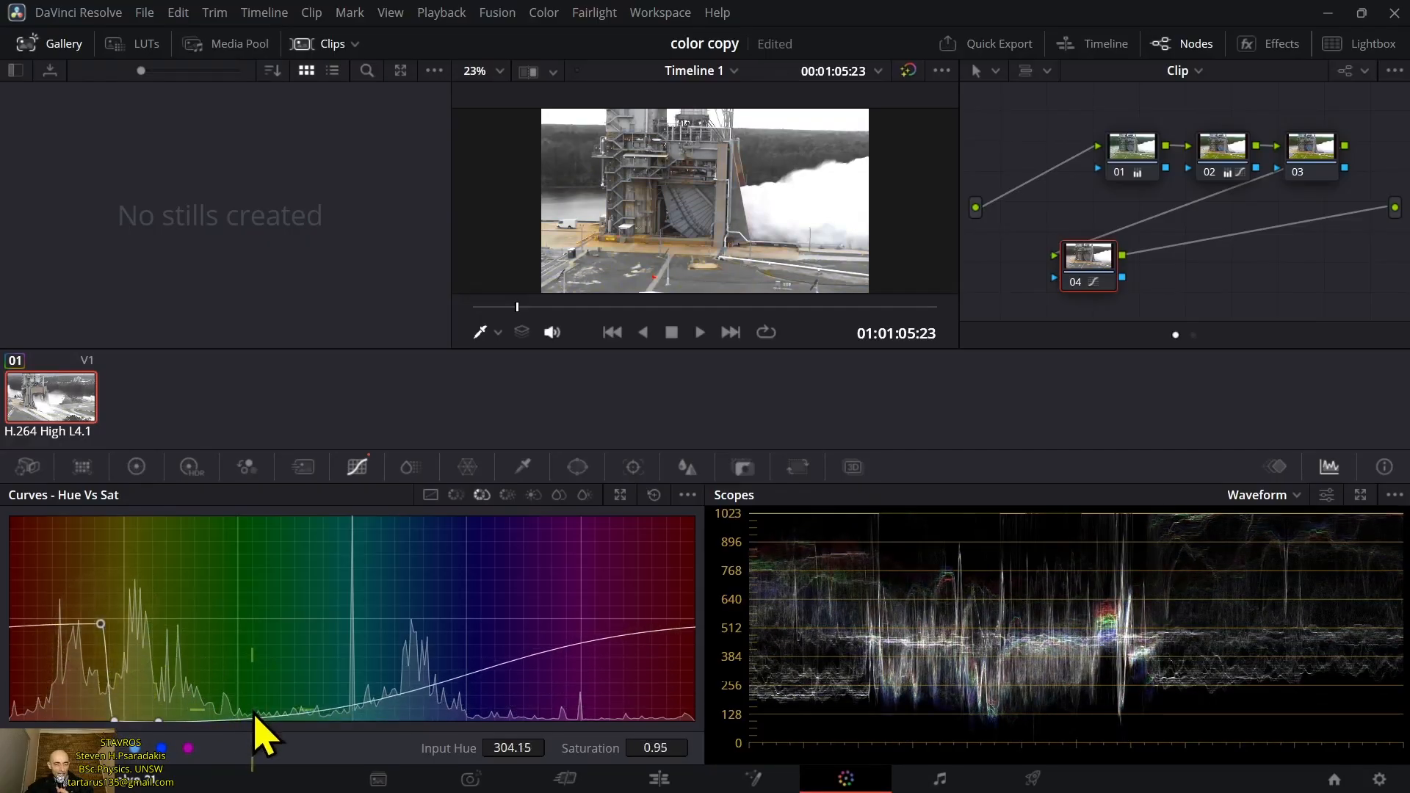
# - Add a Hue Vs Sat point at input hue 40.39 with saturation 1.00, and view the picture in full screen
pyautogui.moveTo(294, 714); pyautogui.dragTo(285, 618)
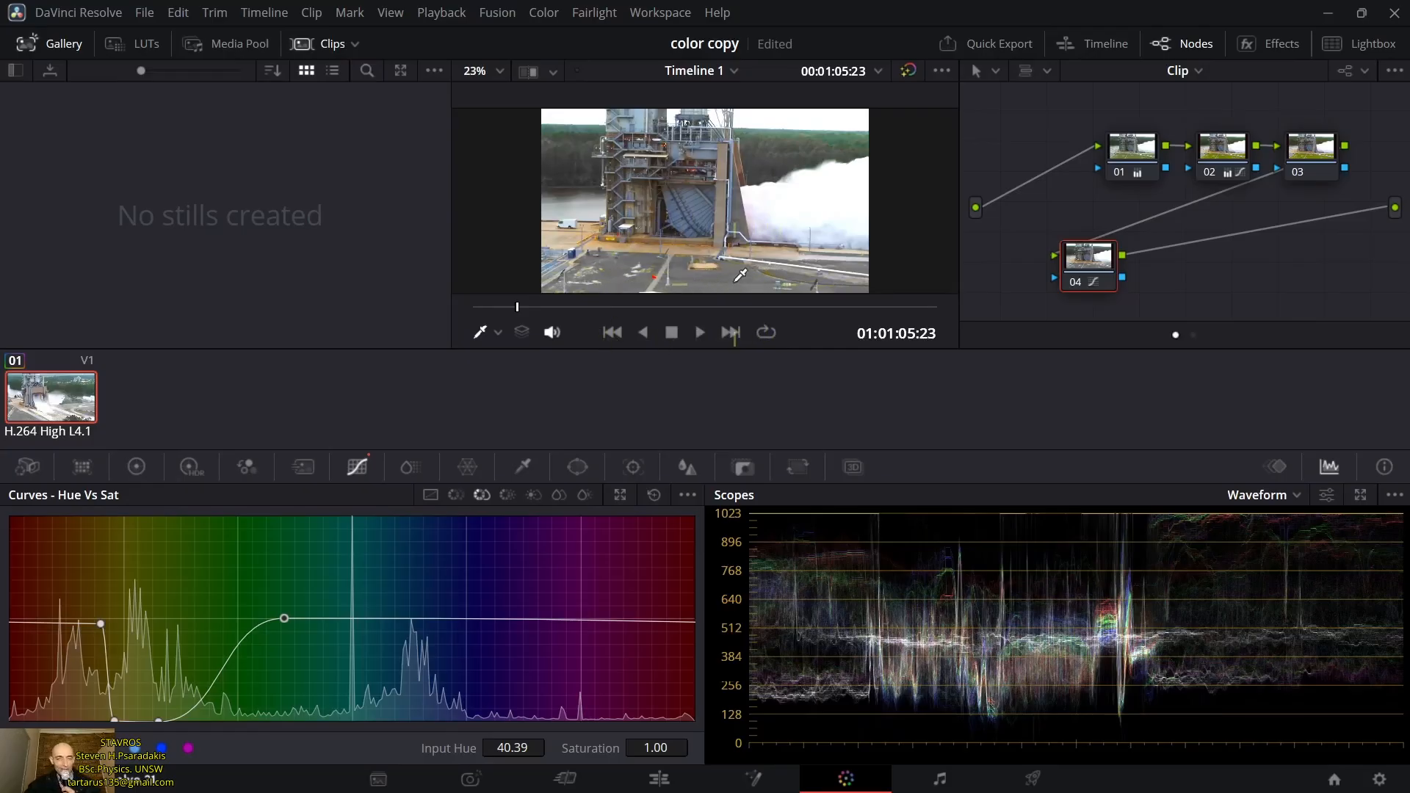
pyautogui.hotkey('ctrl', 'f')
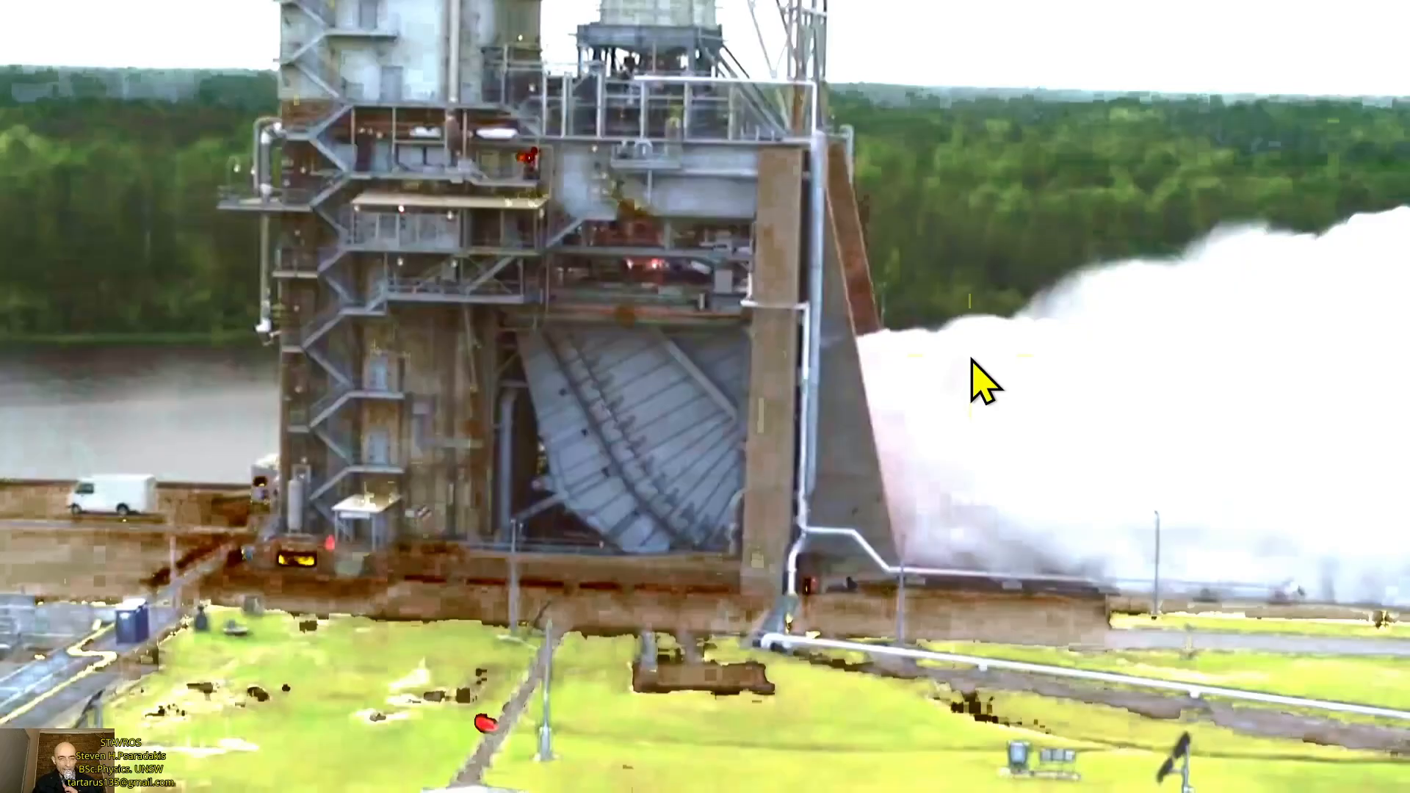
pyautogui.press('Escape')
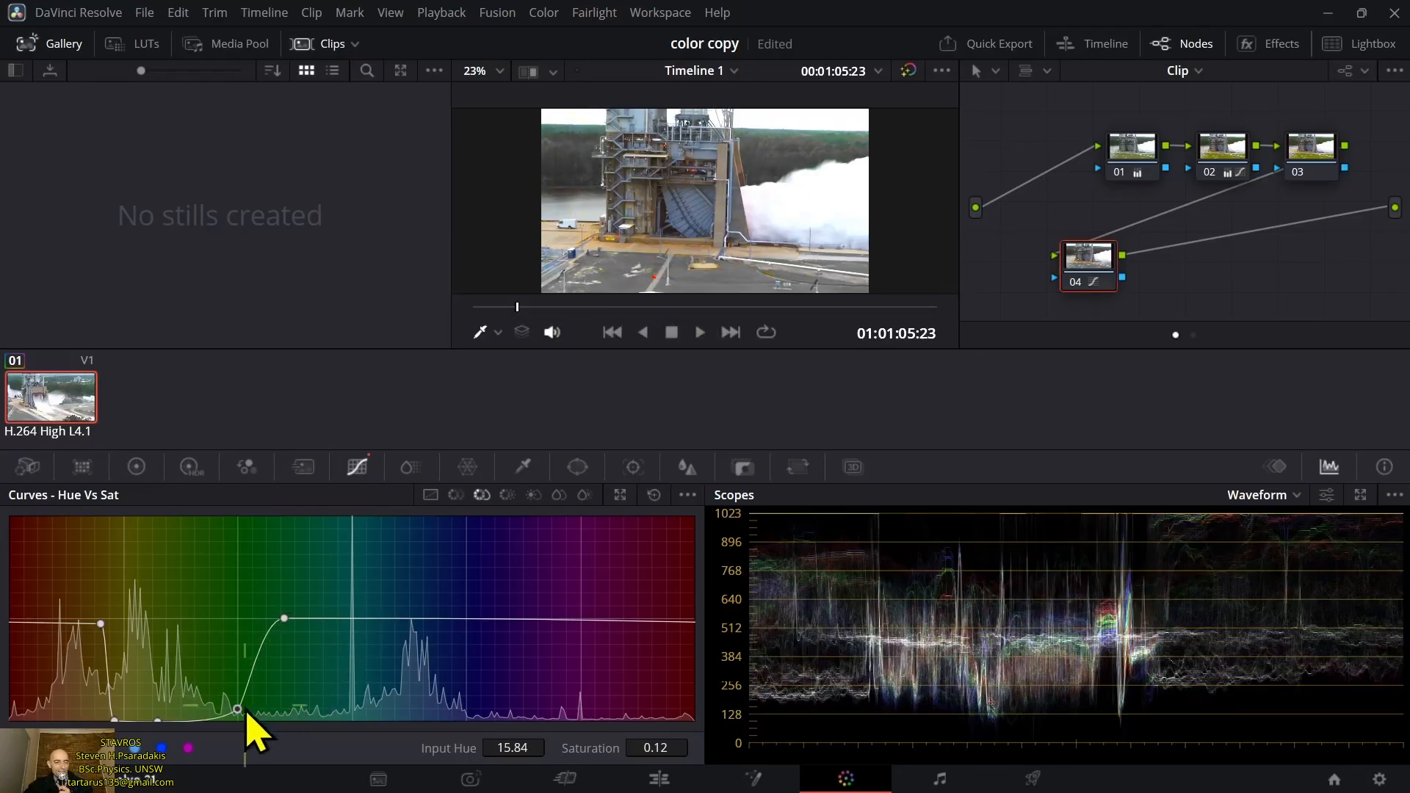
# - Raise the yellow-green Hue Vs Sat points to saturation 1.92 and 1.99, and set the point near input hue 18.25 to 0.97
pyautogui.moveTo(245, 720); pyautogui.dragTo(240, 526)
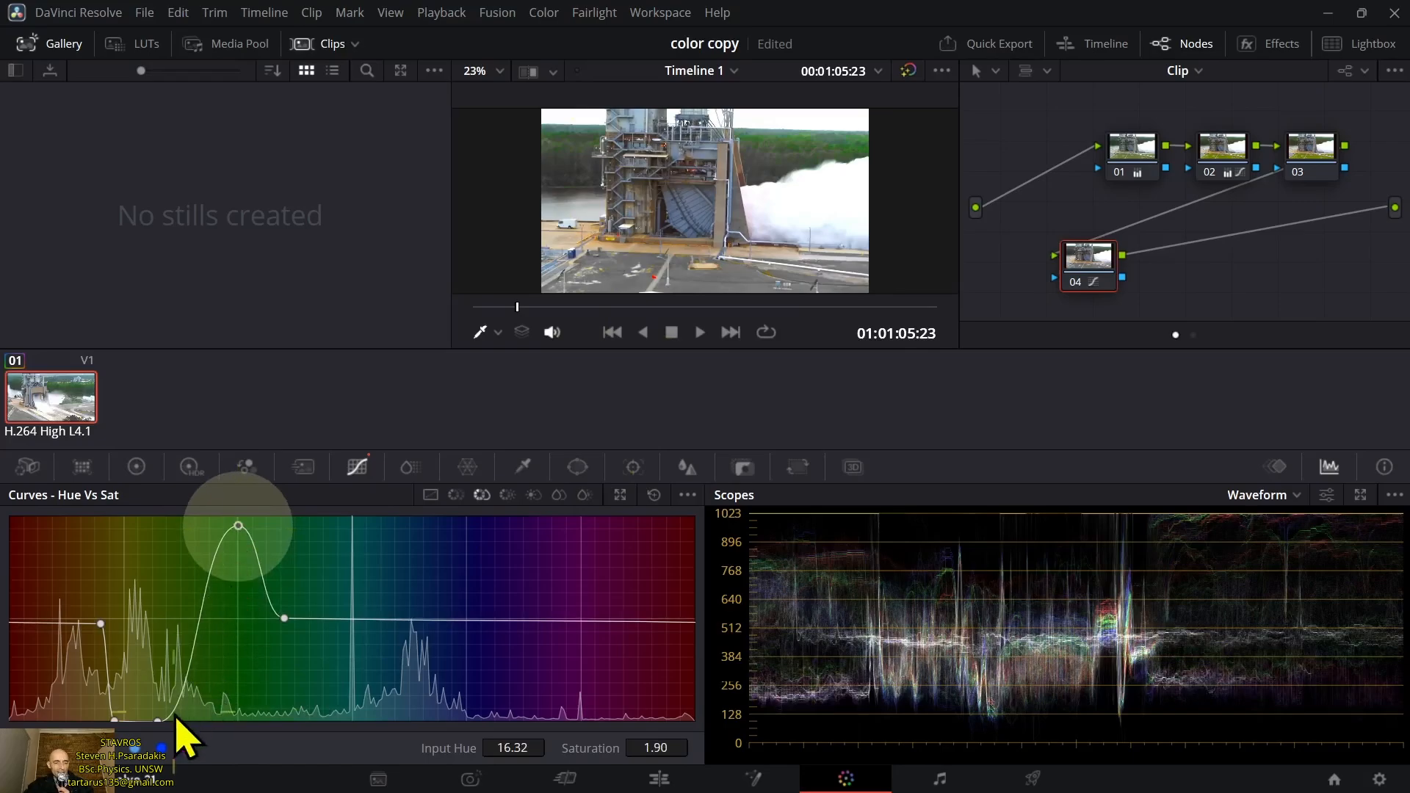
pyautogui.moveTo(158, 720); pyautogui.dragTo(177, 517)
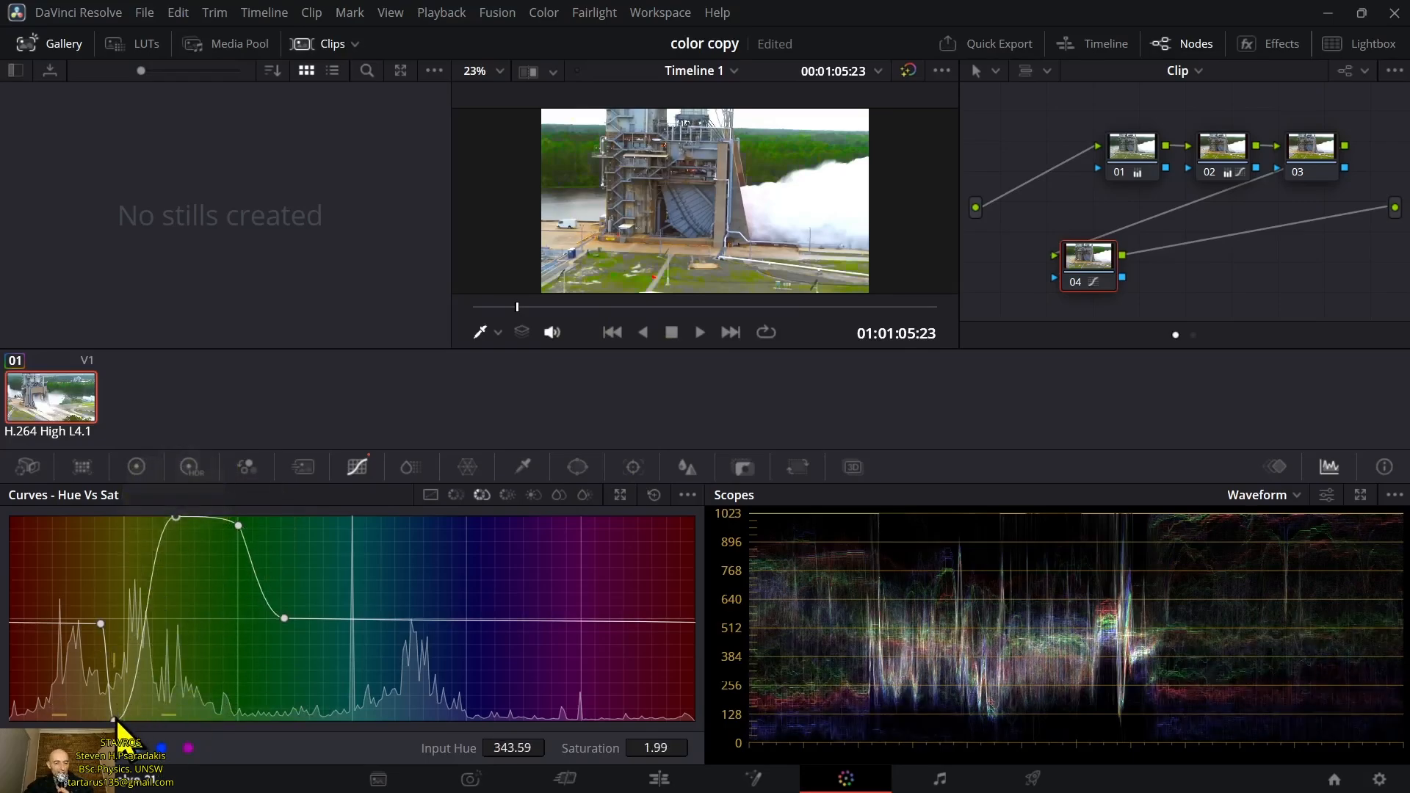
pyautogui.moveTo(114, 720); pyautogui.dragTo(126, 523)
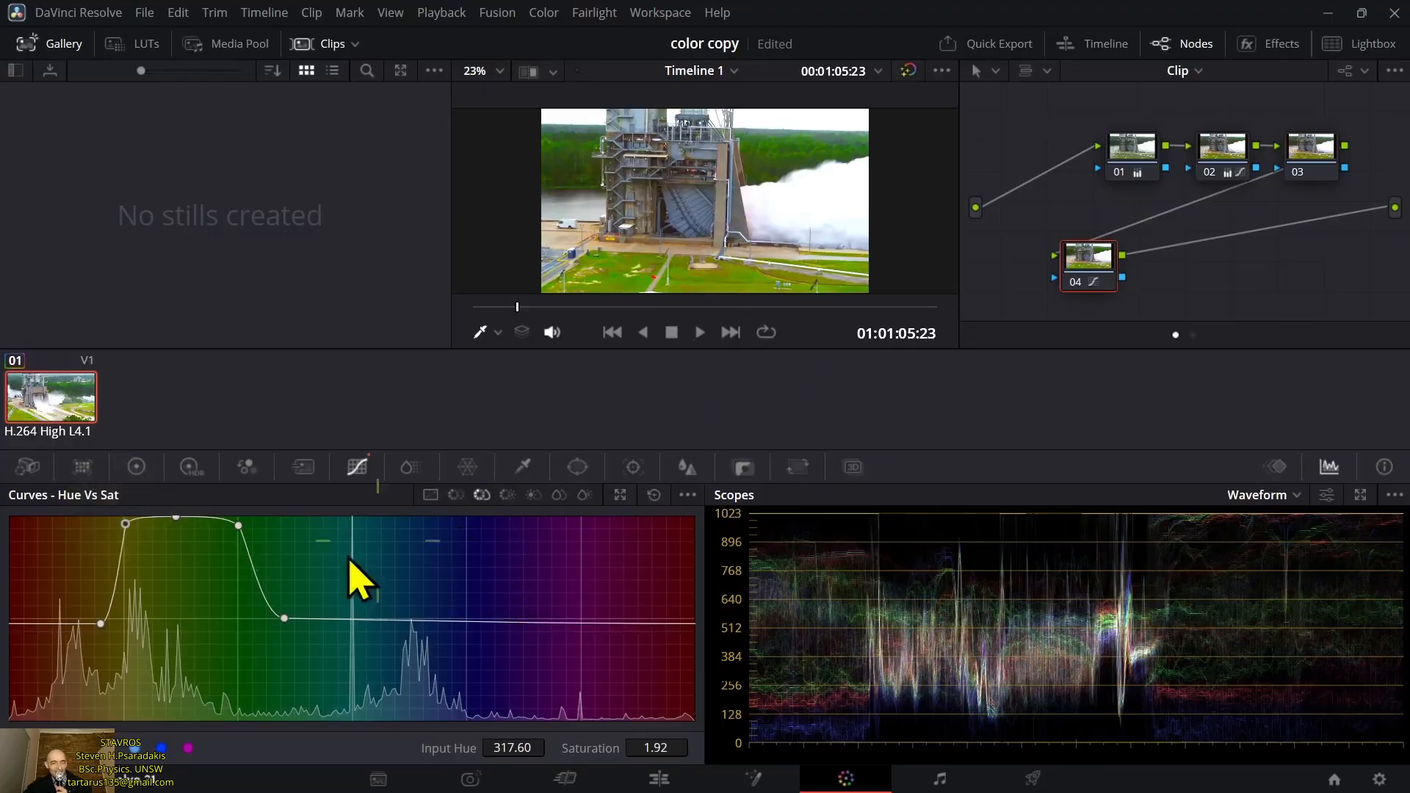
pyautogui.moveTo(242, 545); pyautogui.dragTo(241, 622)
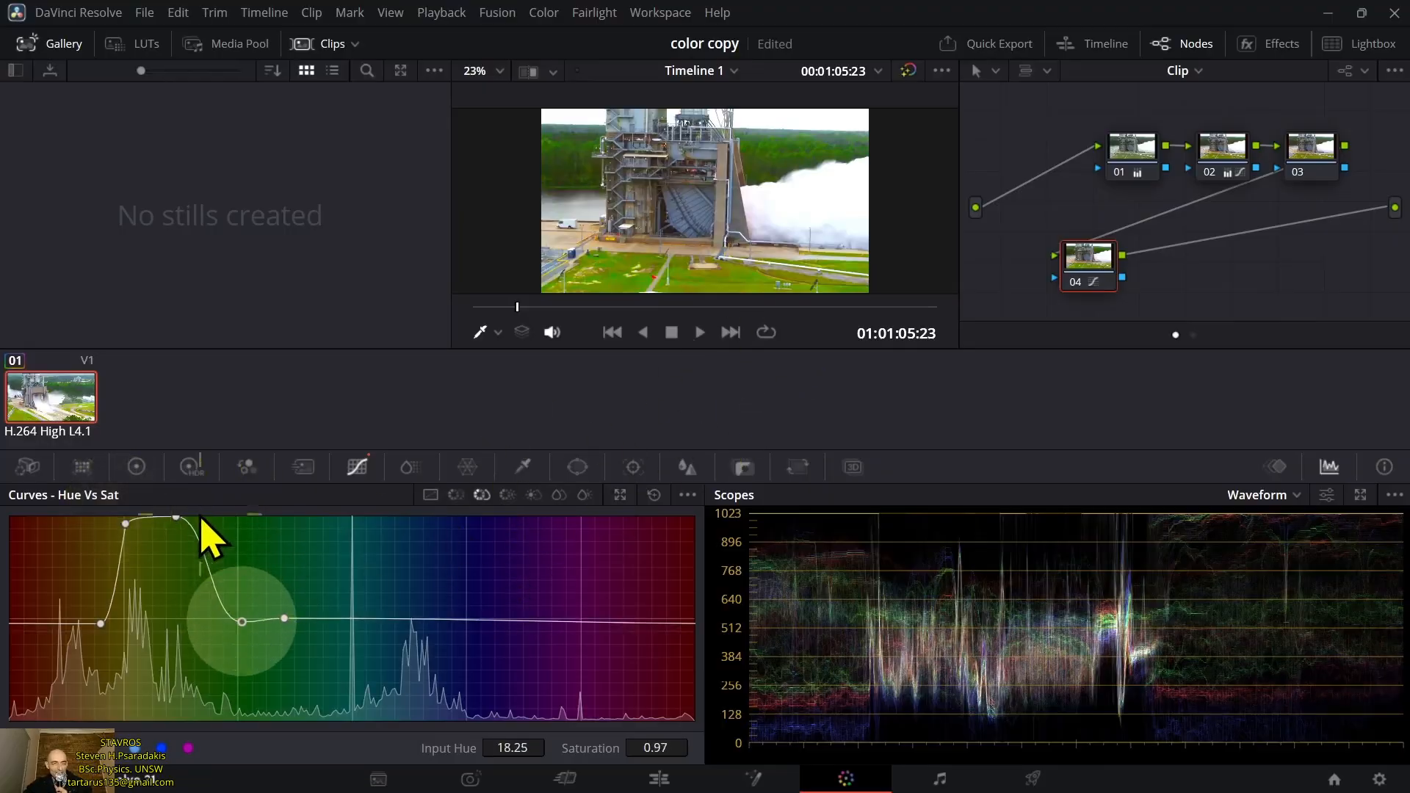
# - Reset the Hue Vs Sat curve, and look through the ColorSlice and Color Warper palettes
pyautogui.click(657, 496)
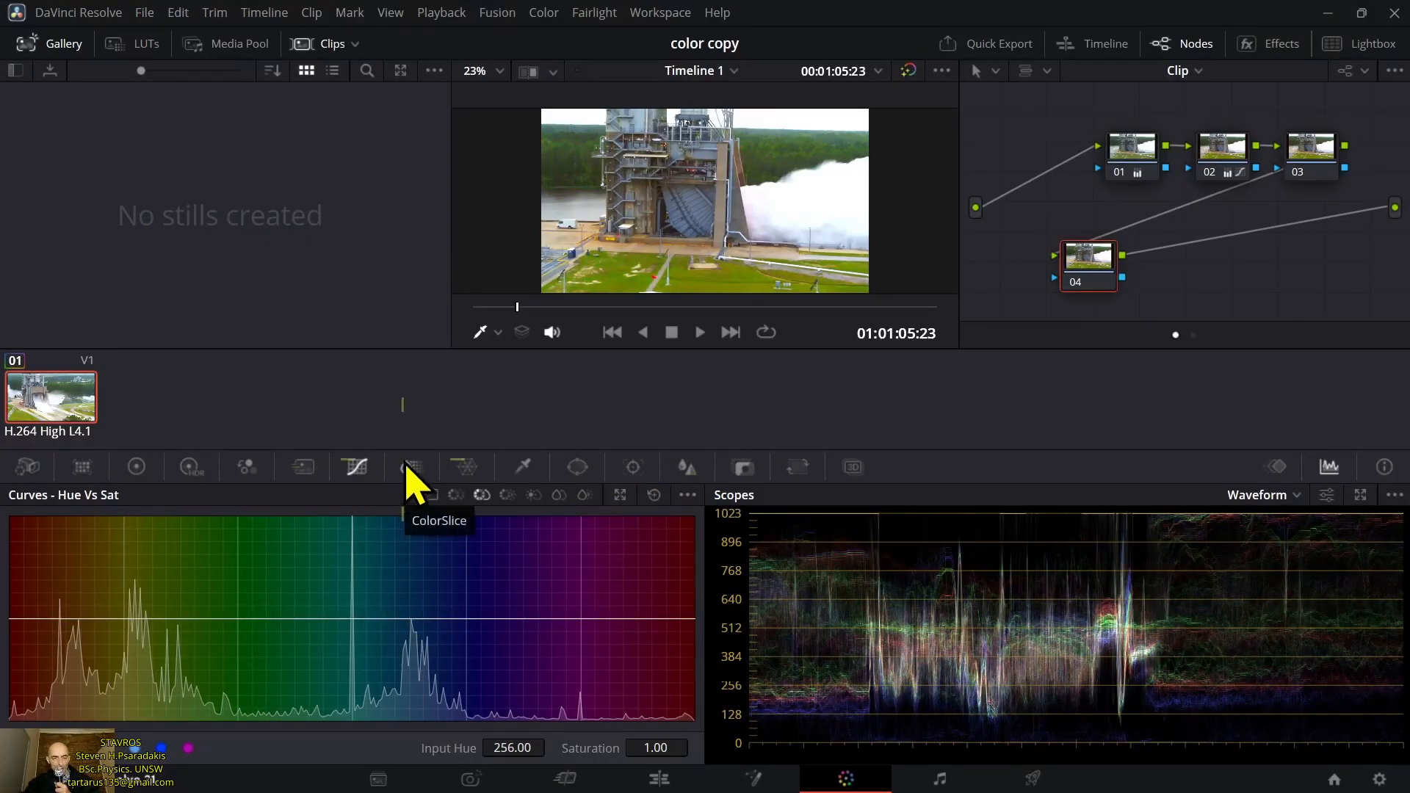
pyautogui.click(408, 469)
pyautogui.click(471, 467)
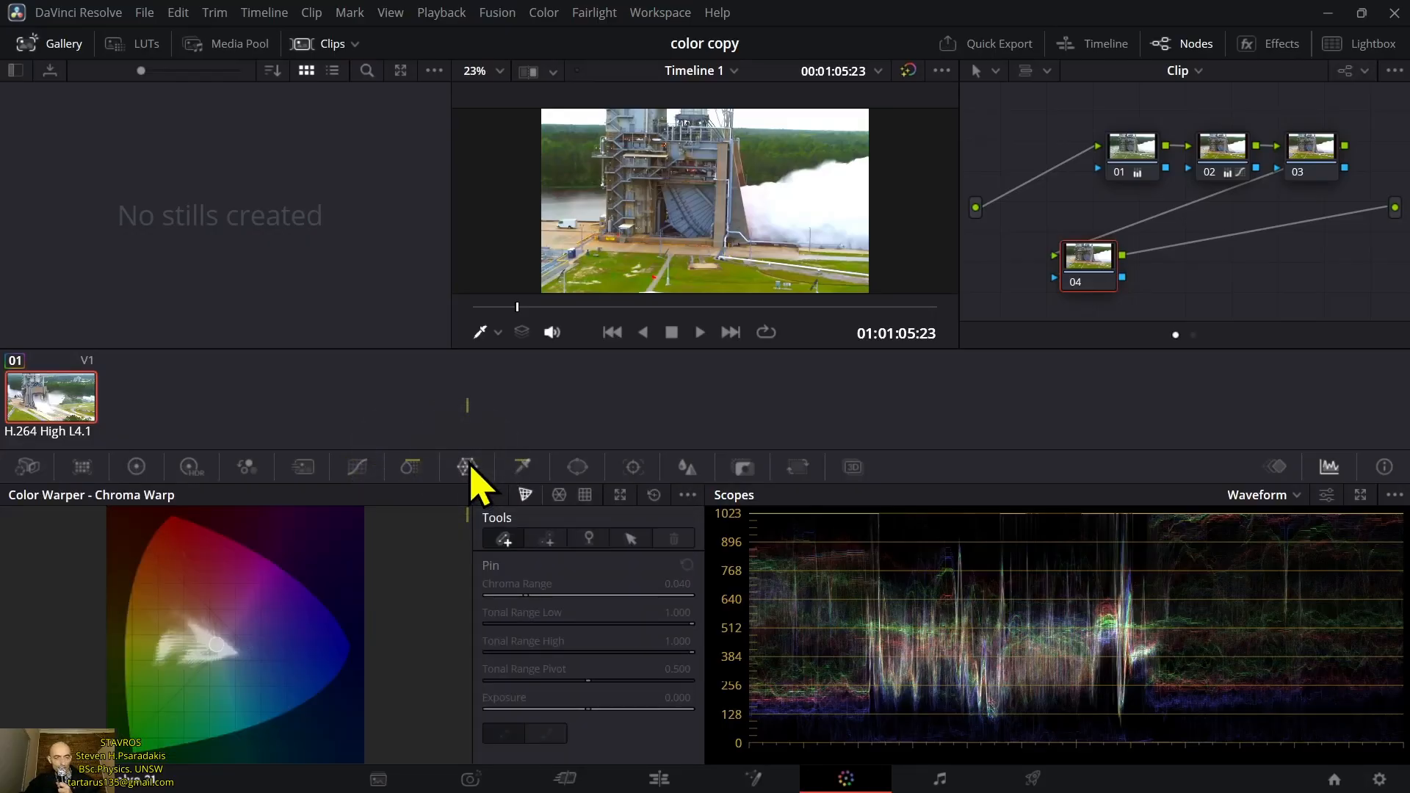
# - Add a rectangular window on node 04 over the test stand, with pan 47.57, tilt 52.16 and Soft 4 at 11.85
pyautogui.click(523, 468)
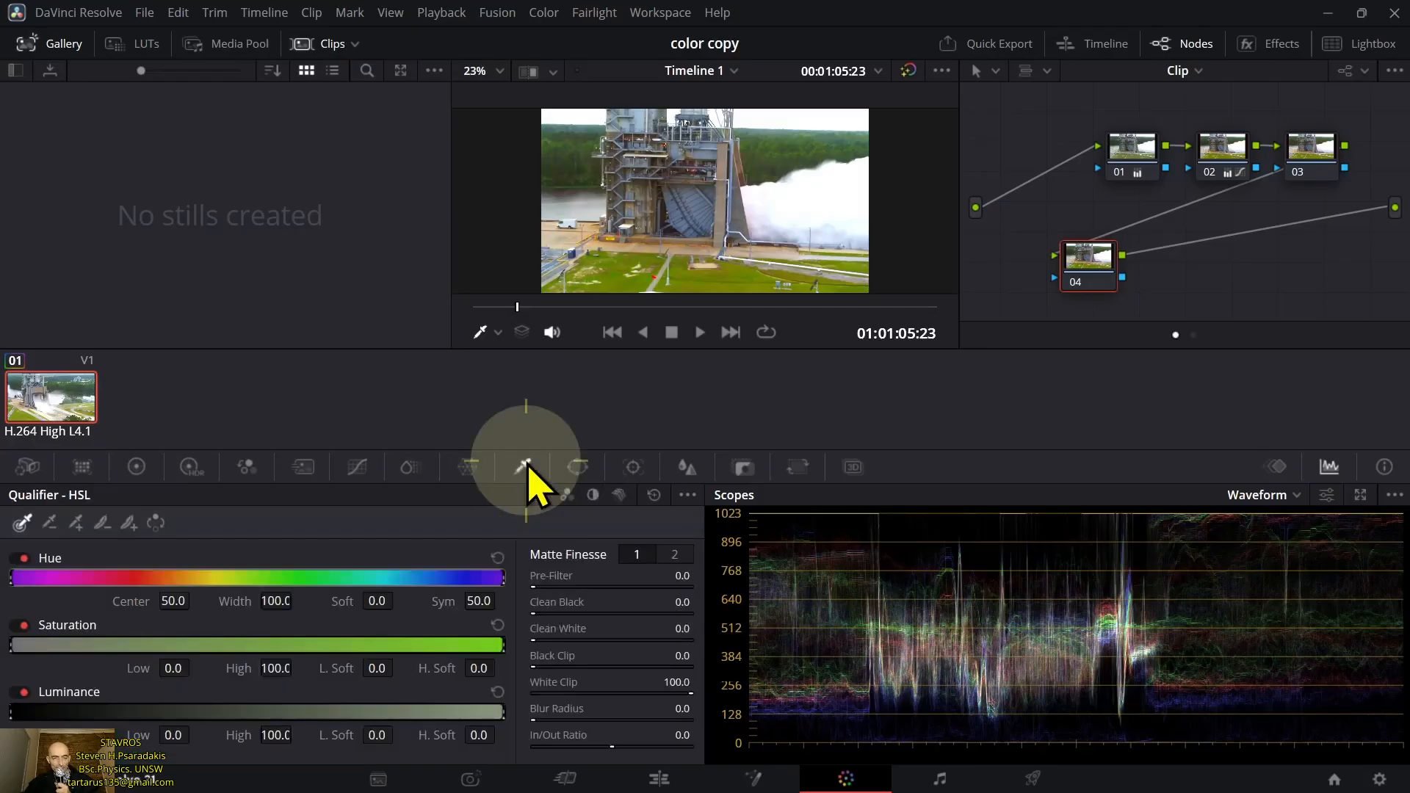
pyautogui.click(586, 469)
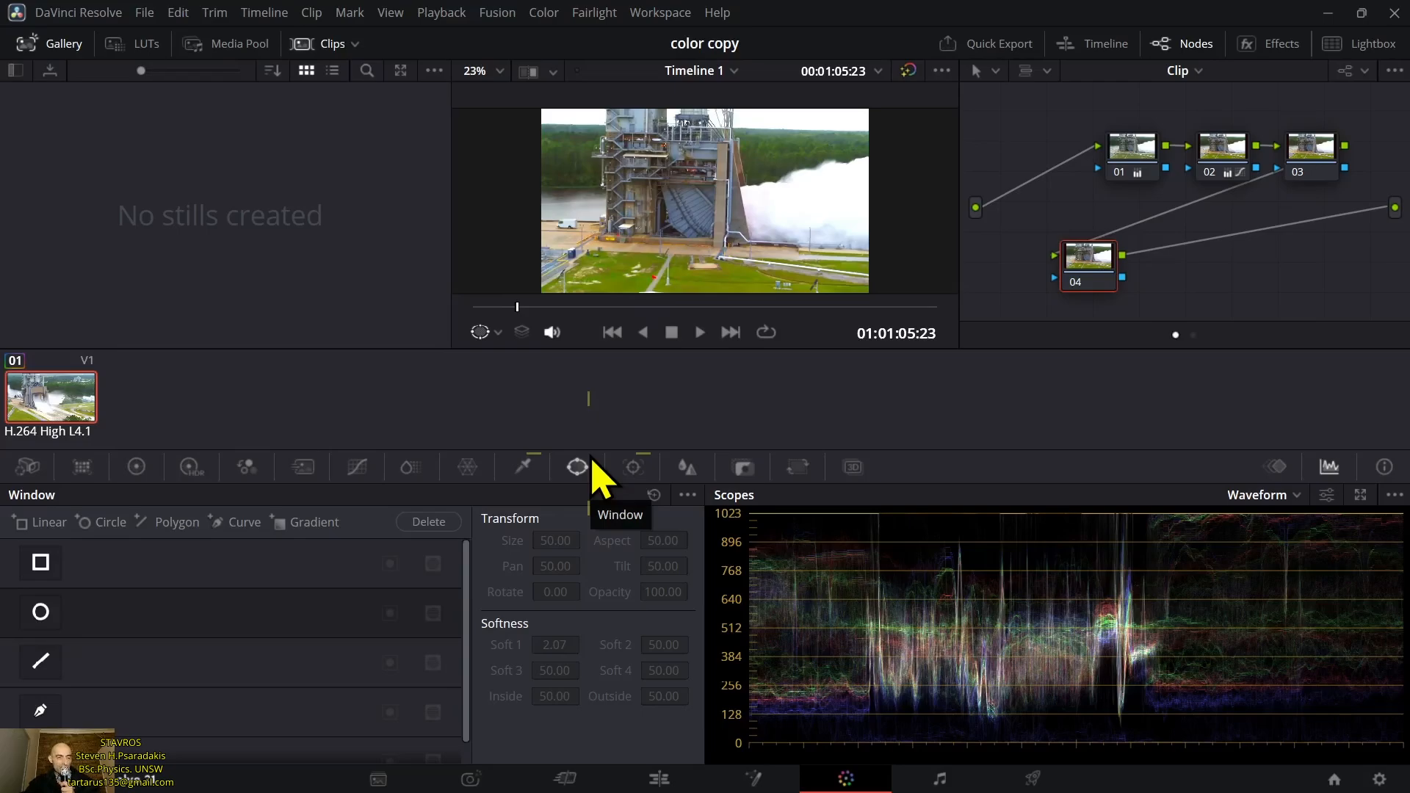
pyautogui.click(41, 565)
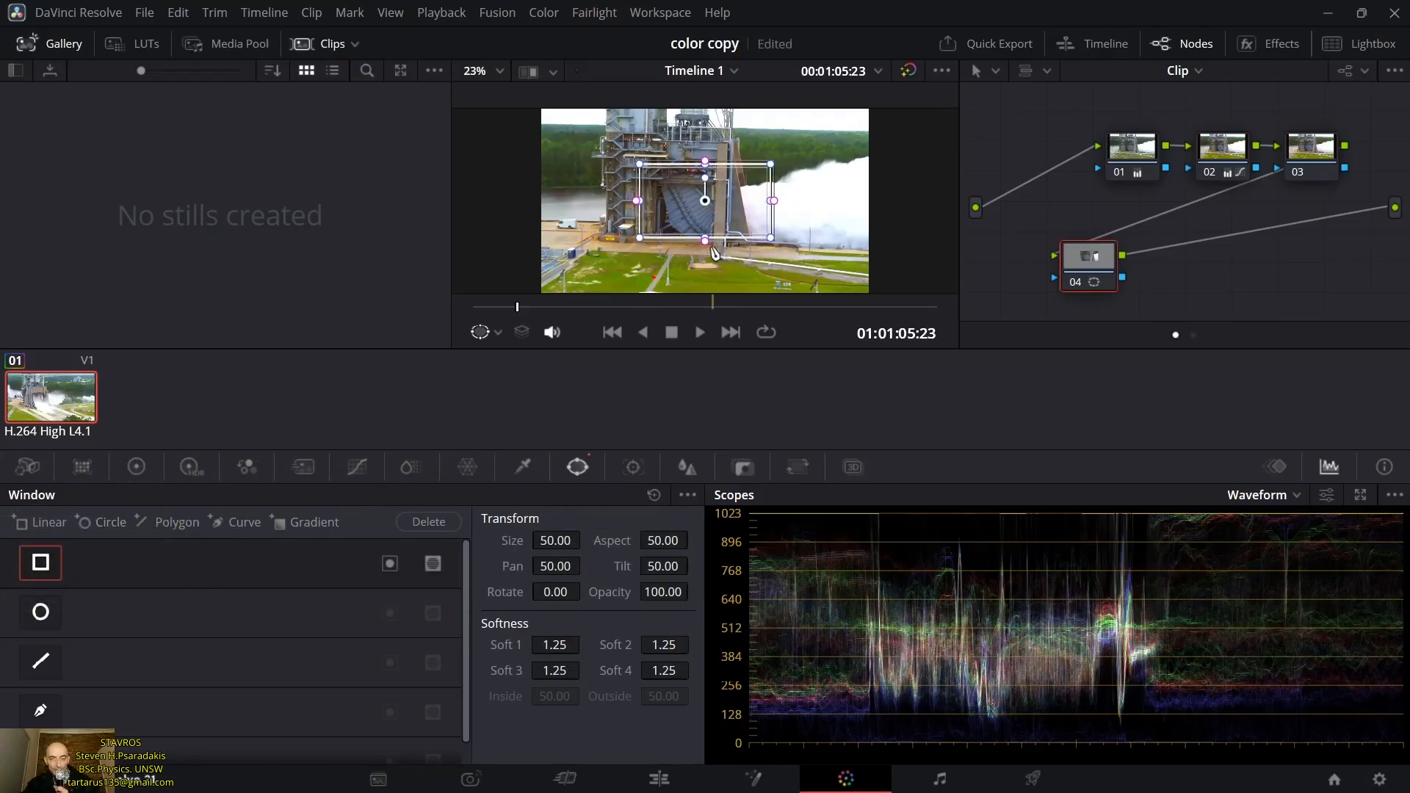
pyautogui.moveTo(703, 237); pyautogui.dragTo(673, 244)
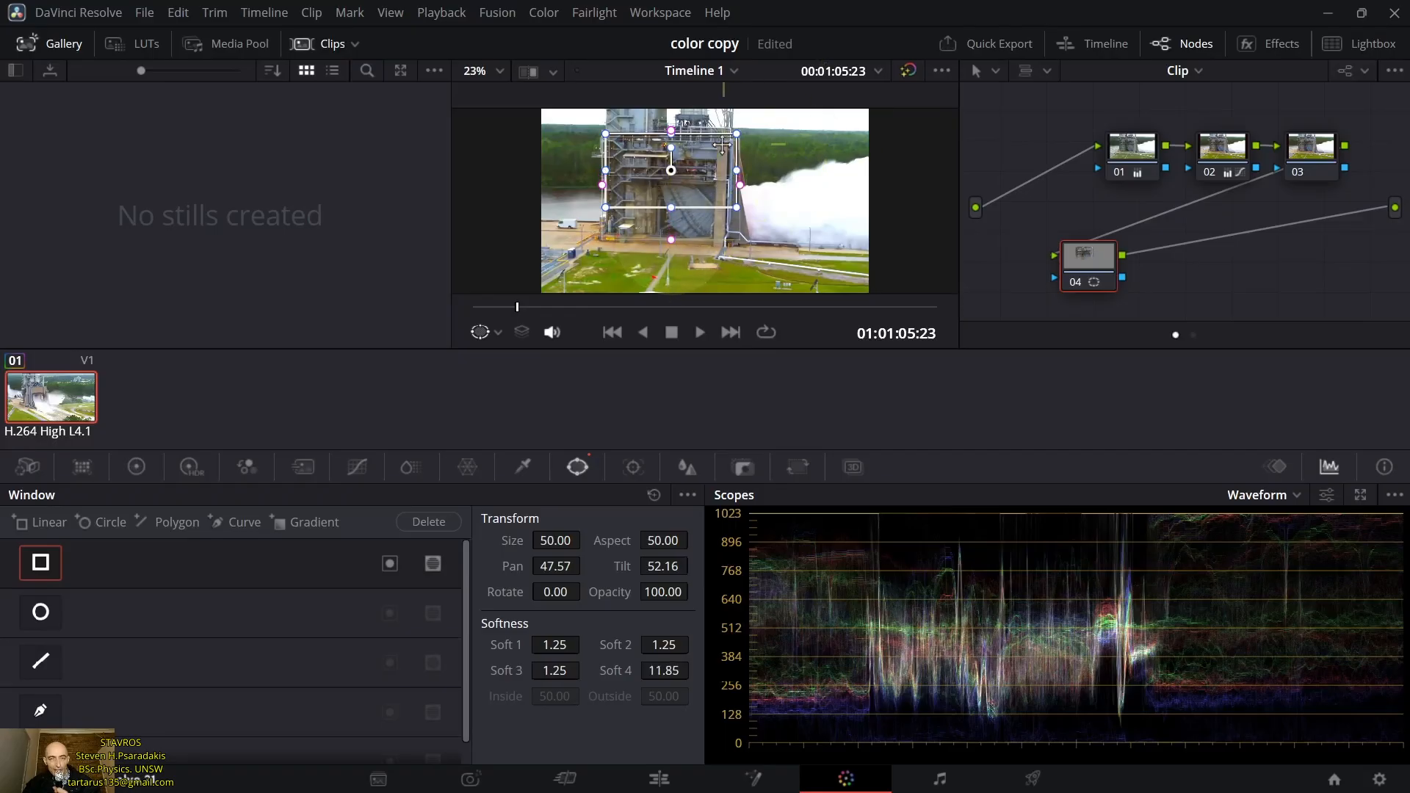
pyautogui.moveTo(671, 130); pyautogui.dragTo(674, 131)
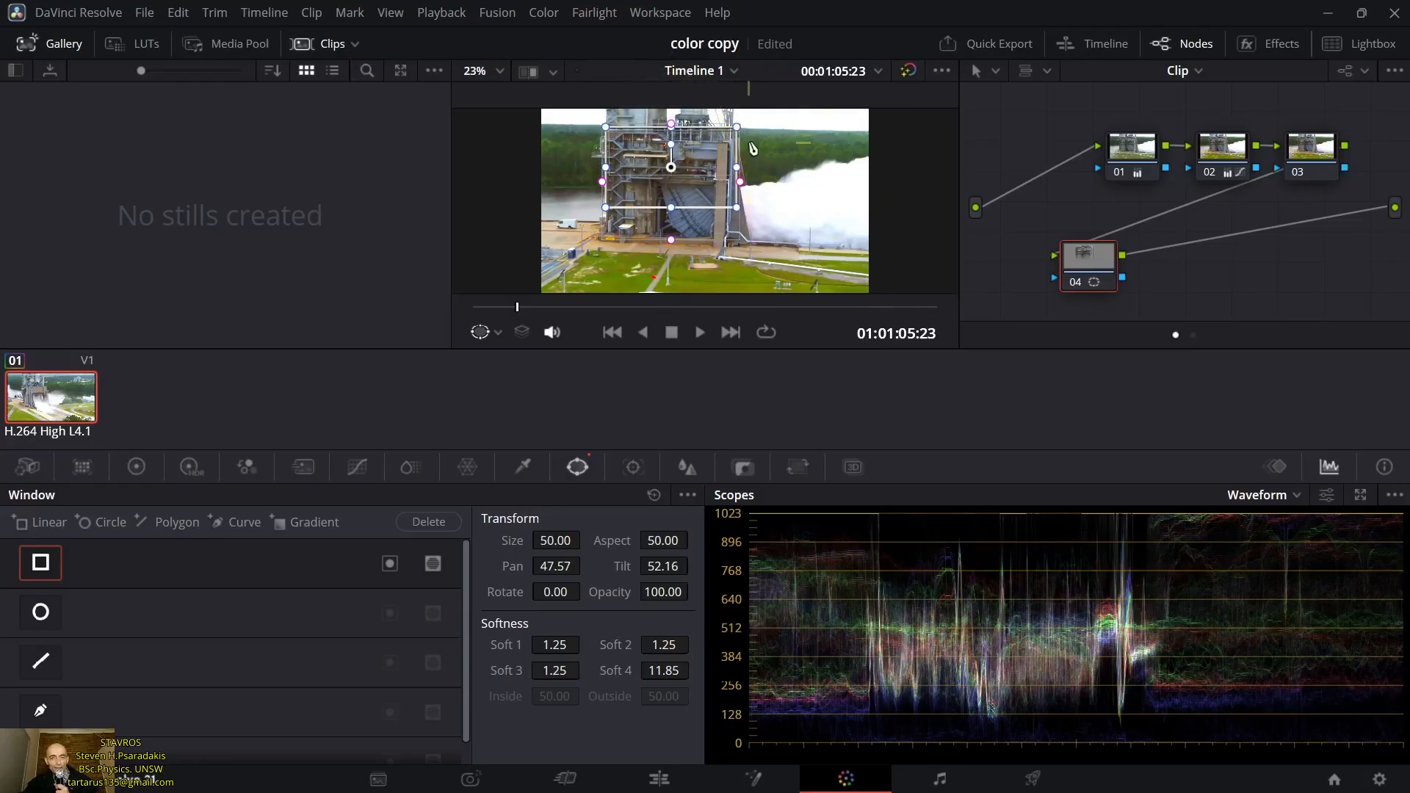
pyautogui.moveTo(731, 168); pyautogui.dragTo(679, 168)
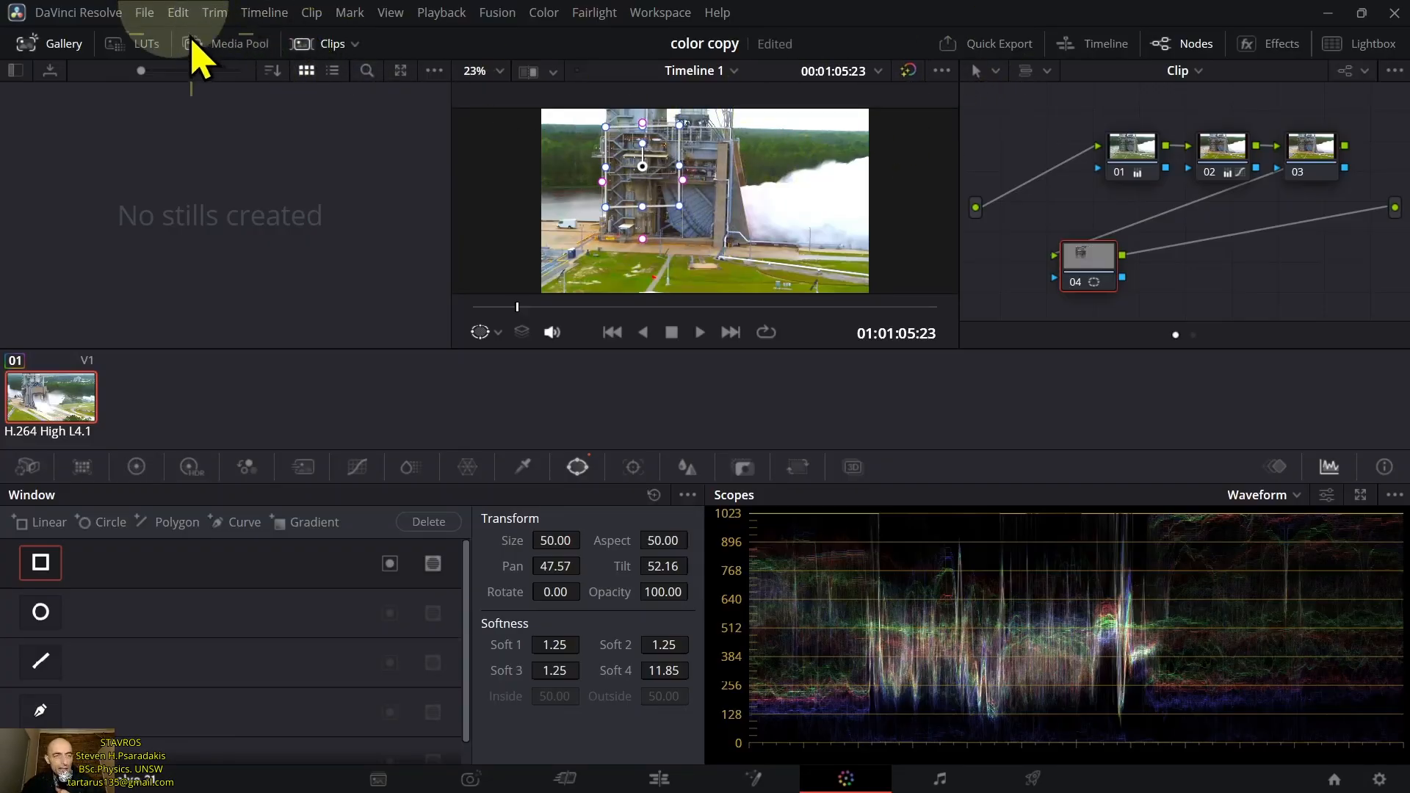
pyautogui.click(179, 13)
pyautogui.click(189, 33)
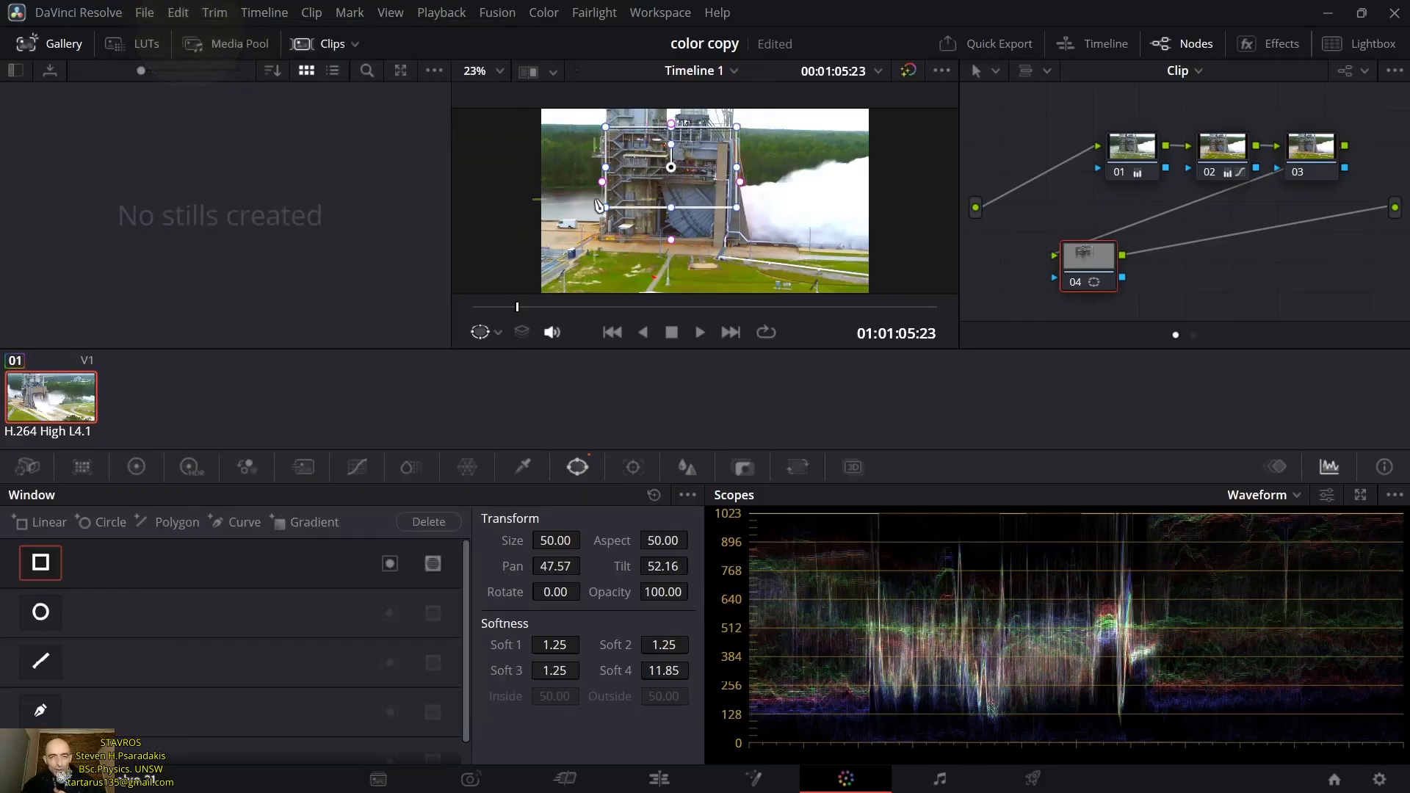
# - Extend the rectangular window's lower edge down to the base of the test stand
pyautogui.moveTo(675, 217); pyautogui.dragTo(673, 248)
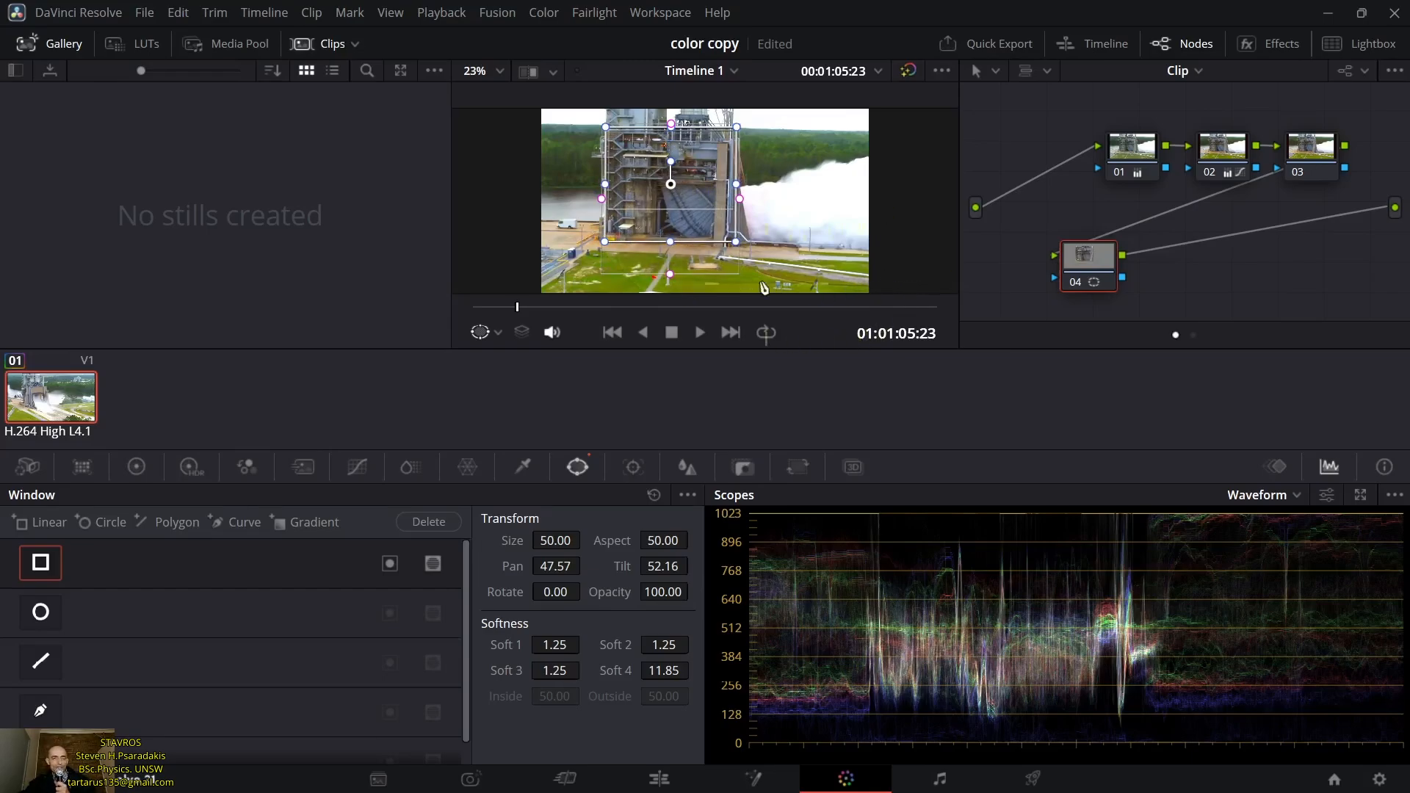
# - Raise the Offset inside the window to 44.05 for green and blue, and to 54.93 for red
pyautogui.click(138, 467)
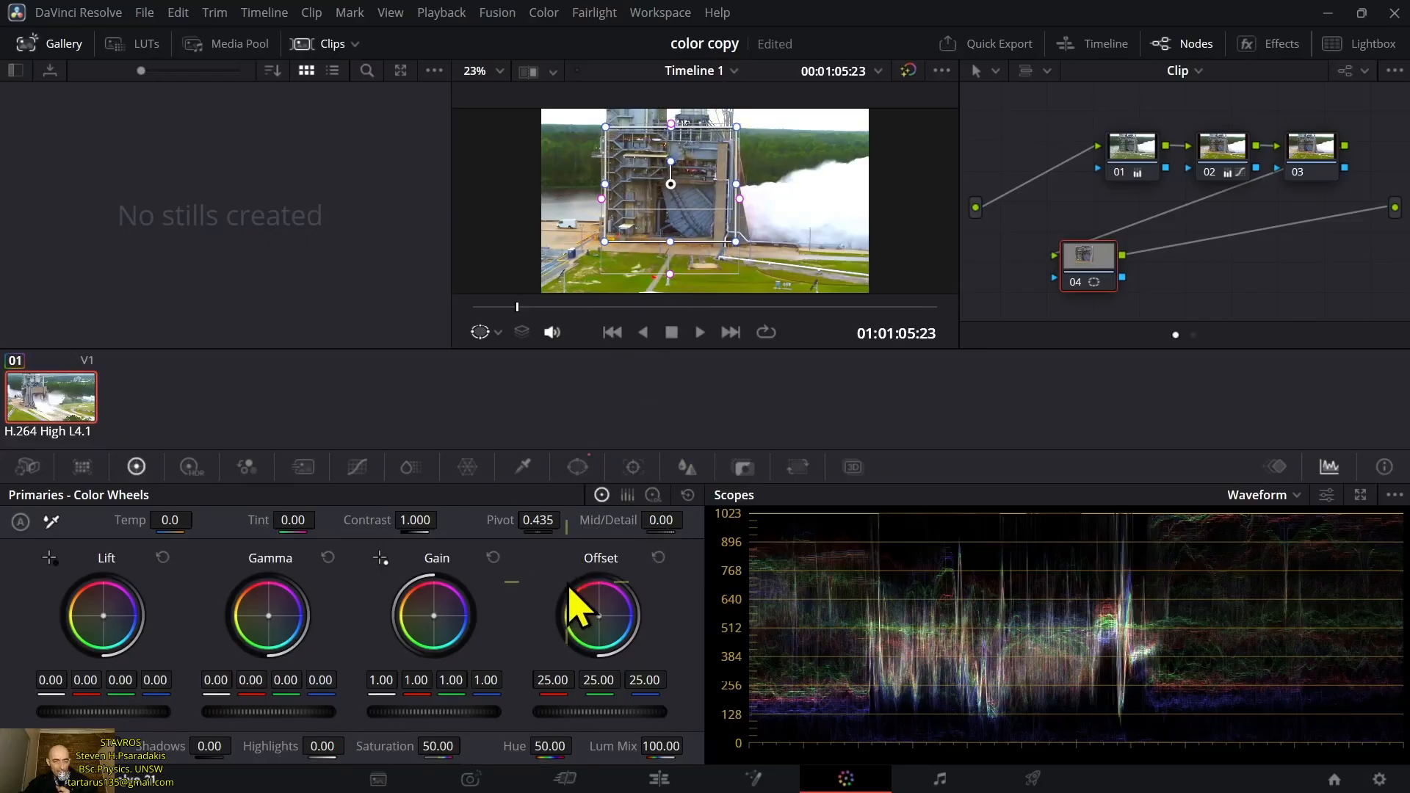
pyautogui.moveTo(594, 714); pyautogui.dragTo(694, 711)
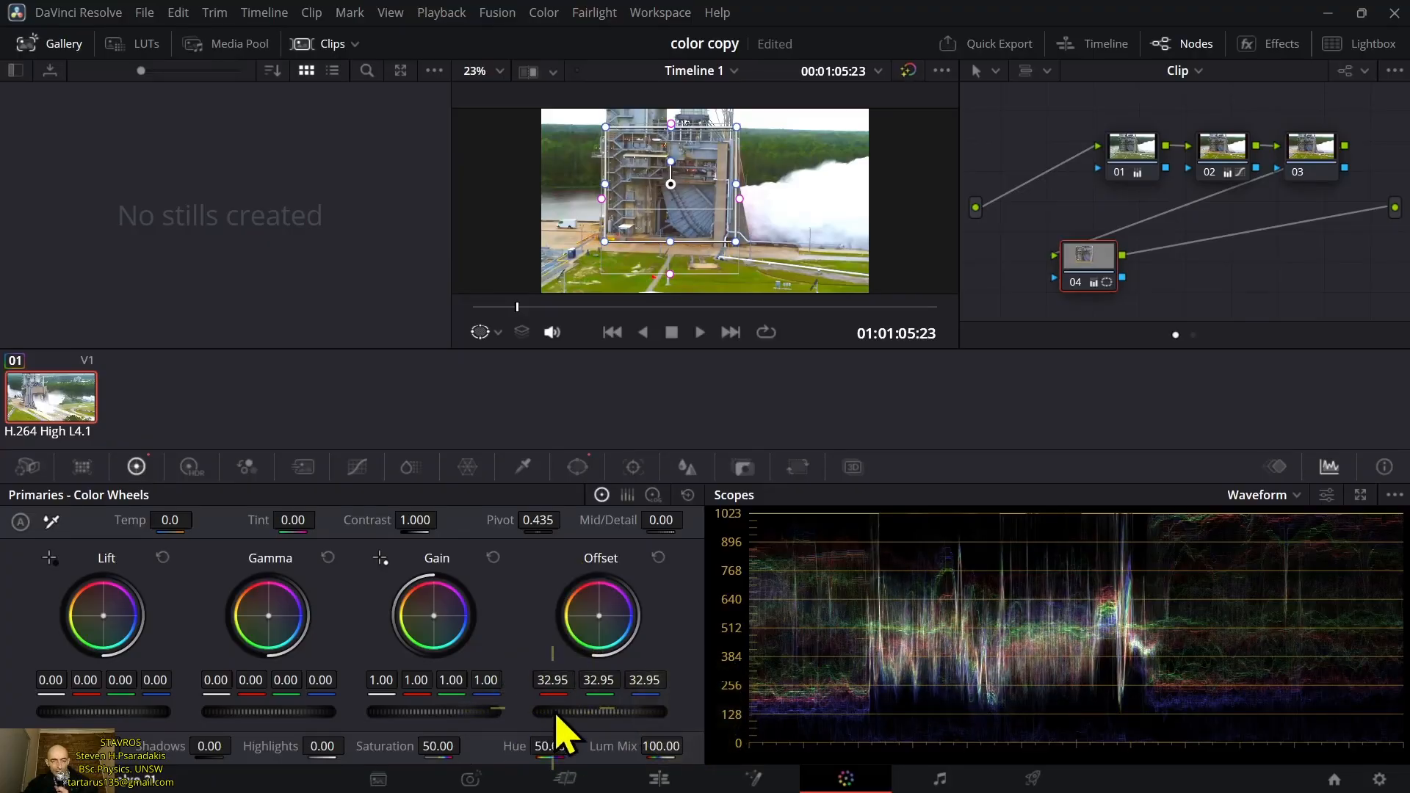
pyautogui.moveTo(556, 716); pyautogui.dragTo(693, 708)
pyautogui.moveTo(554, 716); pyautogui.dragTo(711, 698)
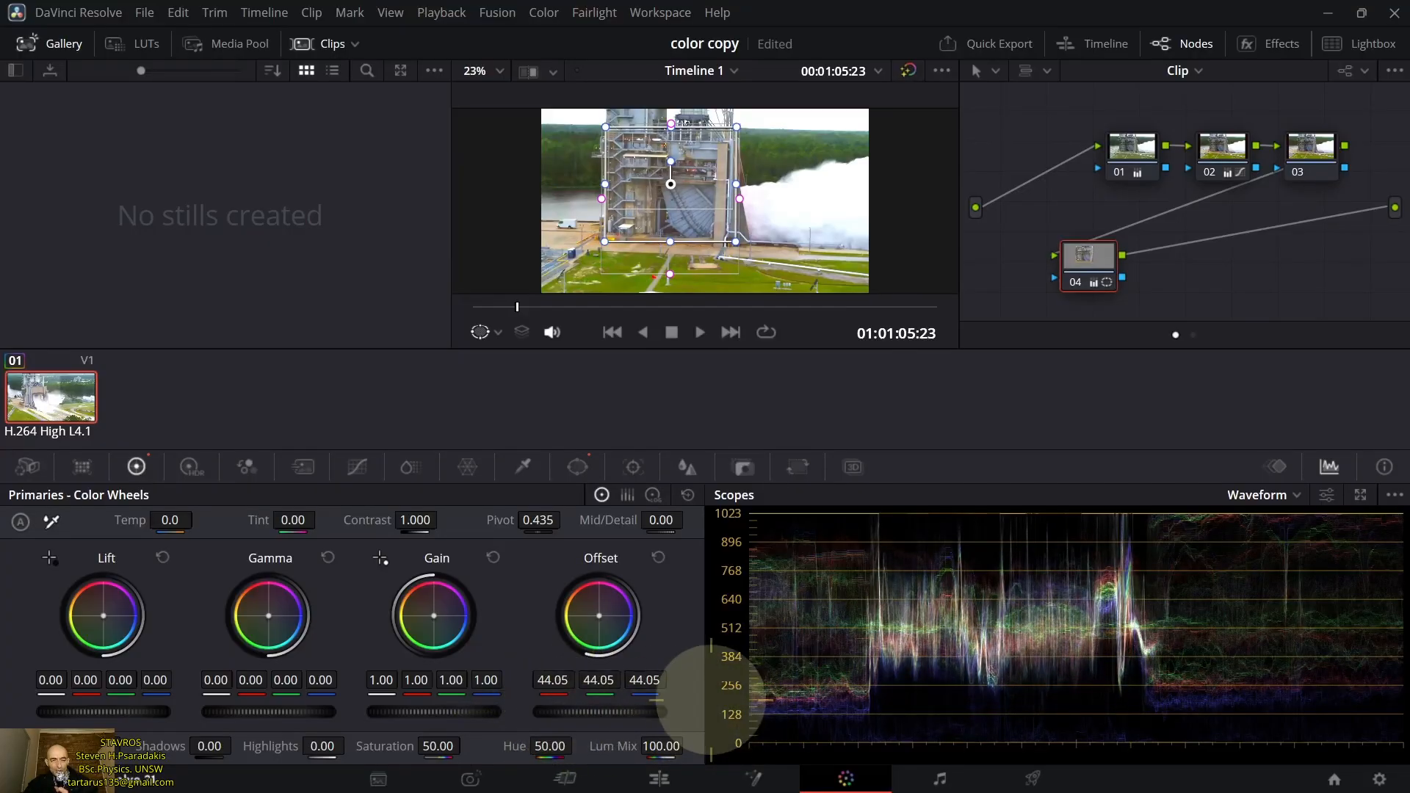
pyautogui.moveTo(557, 694); pyautogui.dragTo(683, 697)
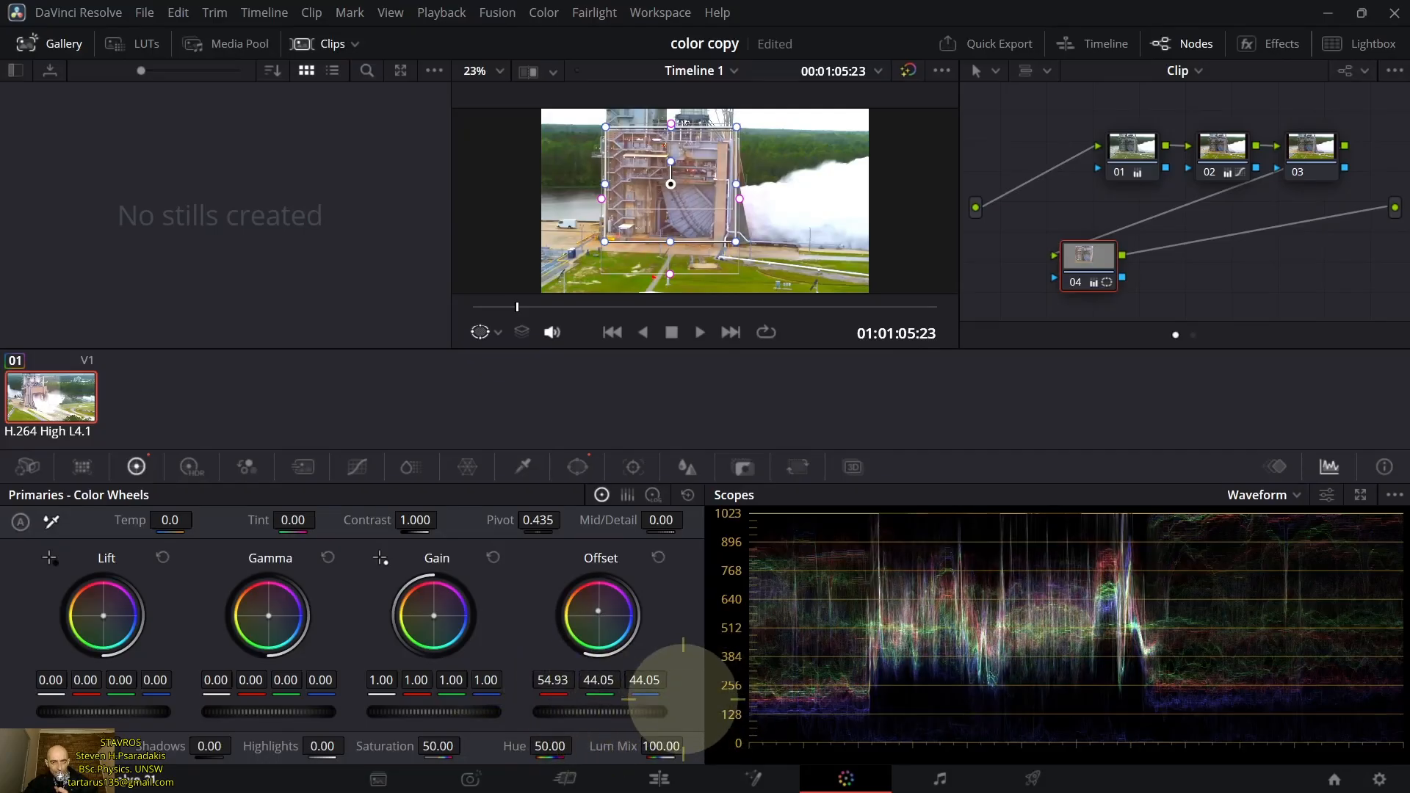
# - Raise the overall Offset to red 74.63 and green and blue 63.75, and reset the Offset wheel
pyautogui.moveTo(543, 711); pyautogui.dragTo(705, 711)
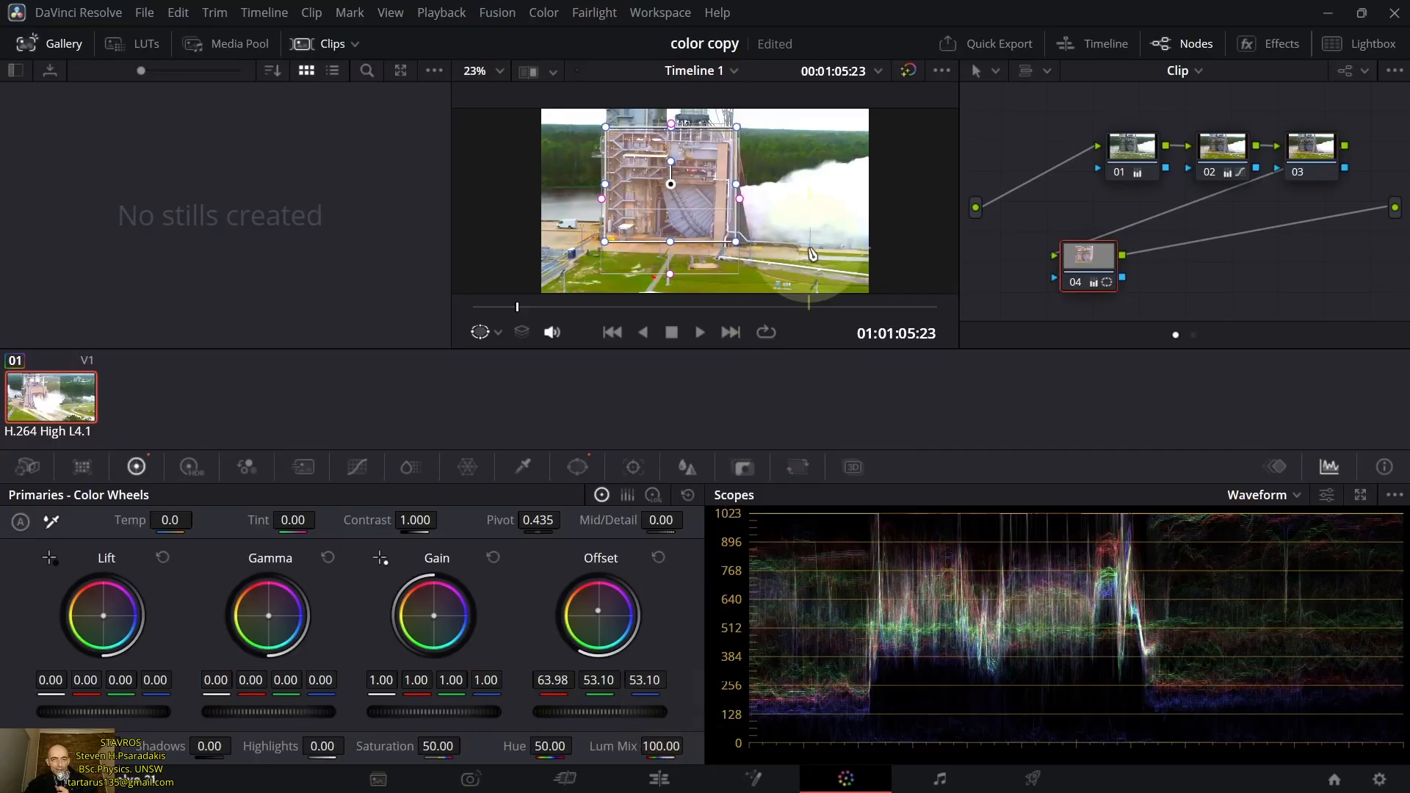
pyautogui.click(868, 409)
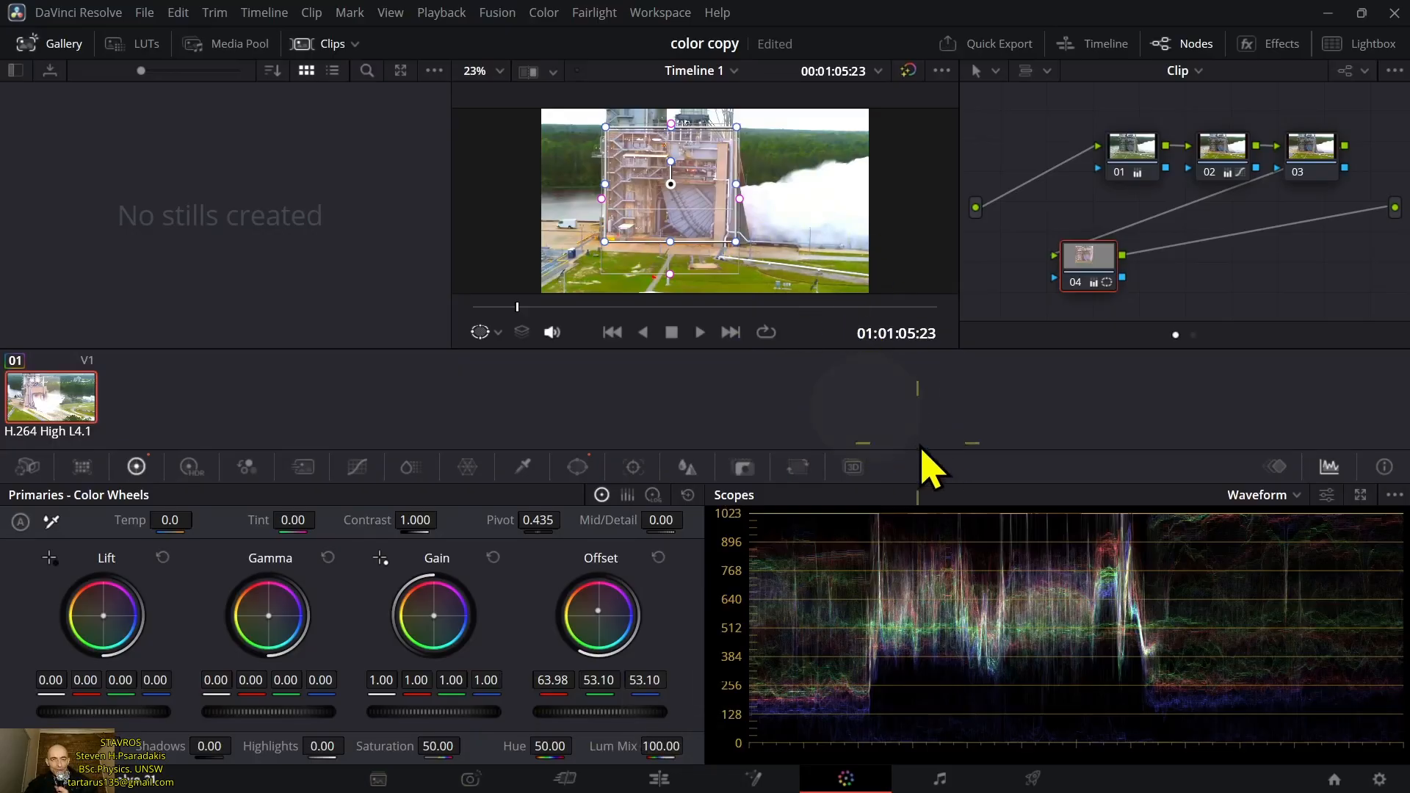
pyautogui.click(566, 711)
pyautogui.moveTo(566, 711); pyautogui.dragTo(677, 708)
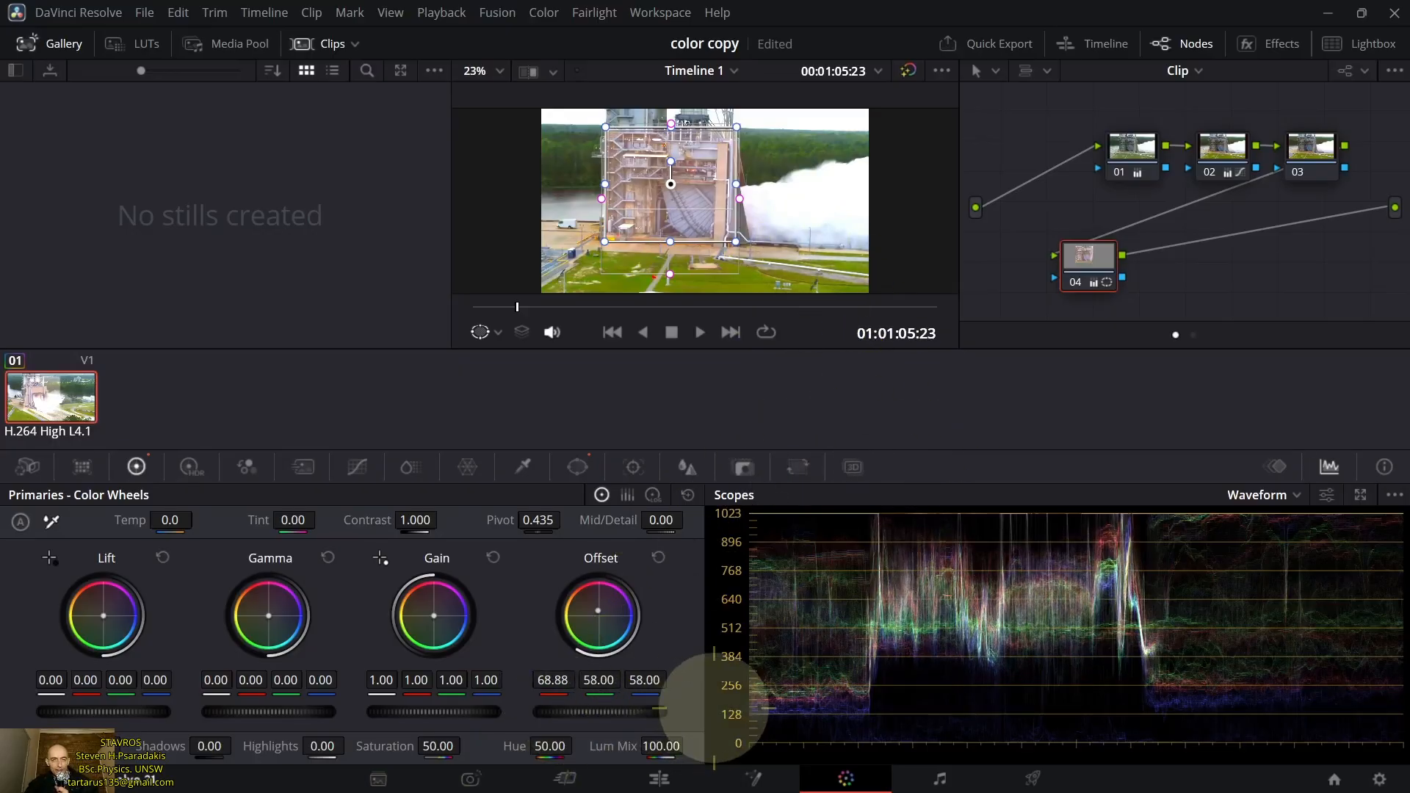
pyautogui.moveTo(528, 727); pyautogui.dragTo(706, 674)
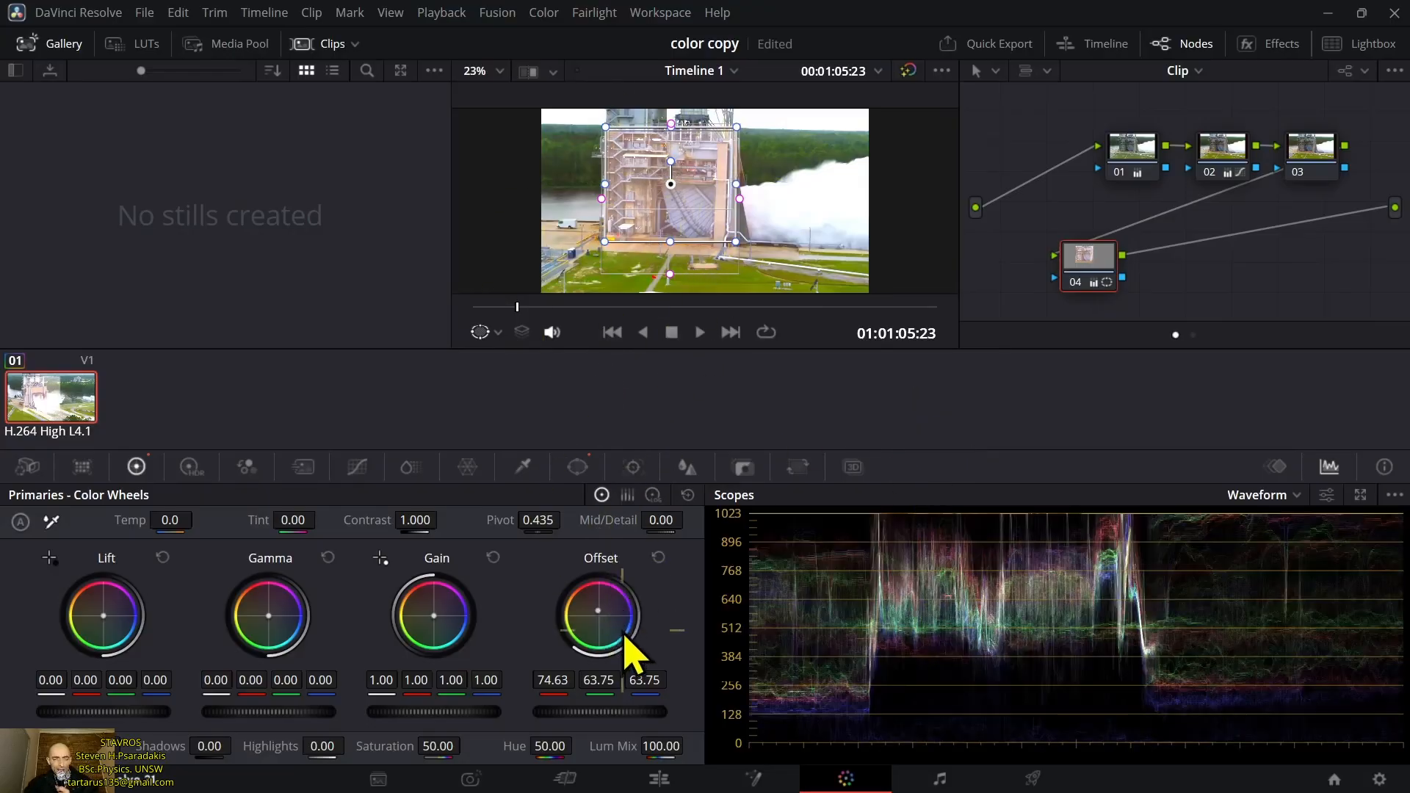
pyautogui.click(658, 557)
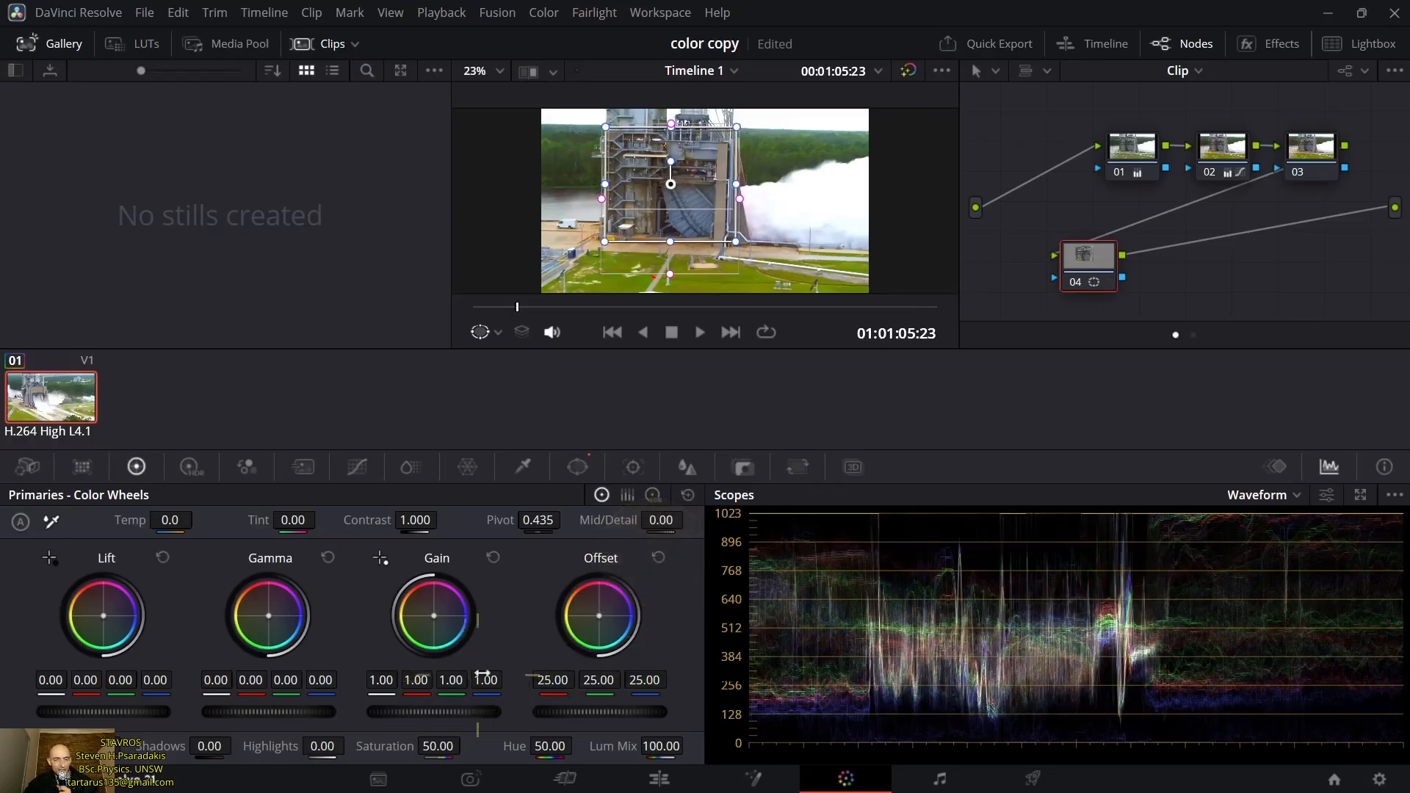
# - Shift the windowed area's Offset toward blue at red 6.19, green 28.22, blue 37.93, and view the picture in full screen
pyautogui.moveTo(600, 621); pyautogui.dragTo(670, 740)
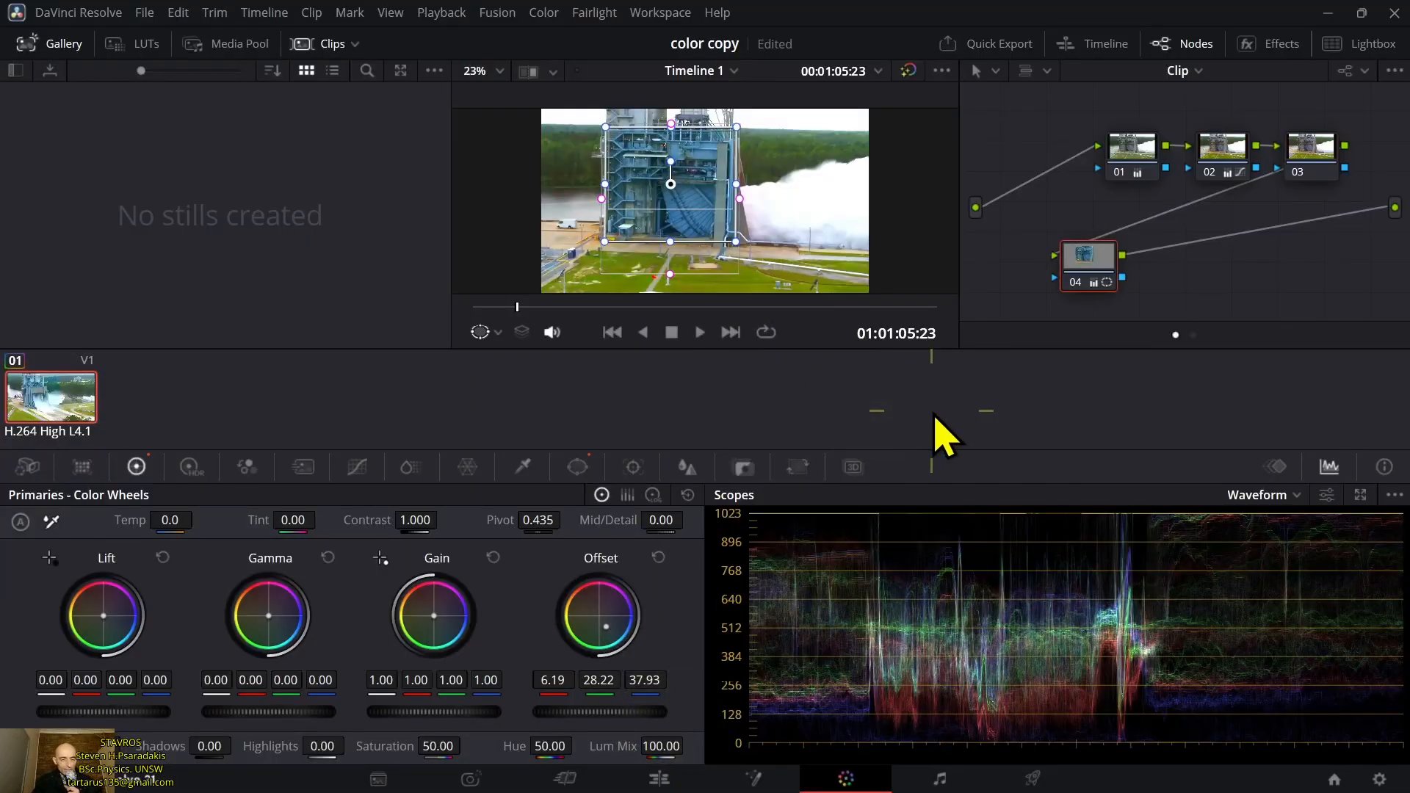
pyautogui.hotkey('ctrl', 'f')
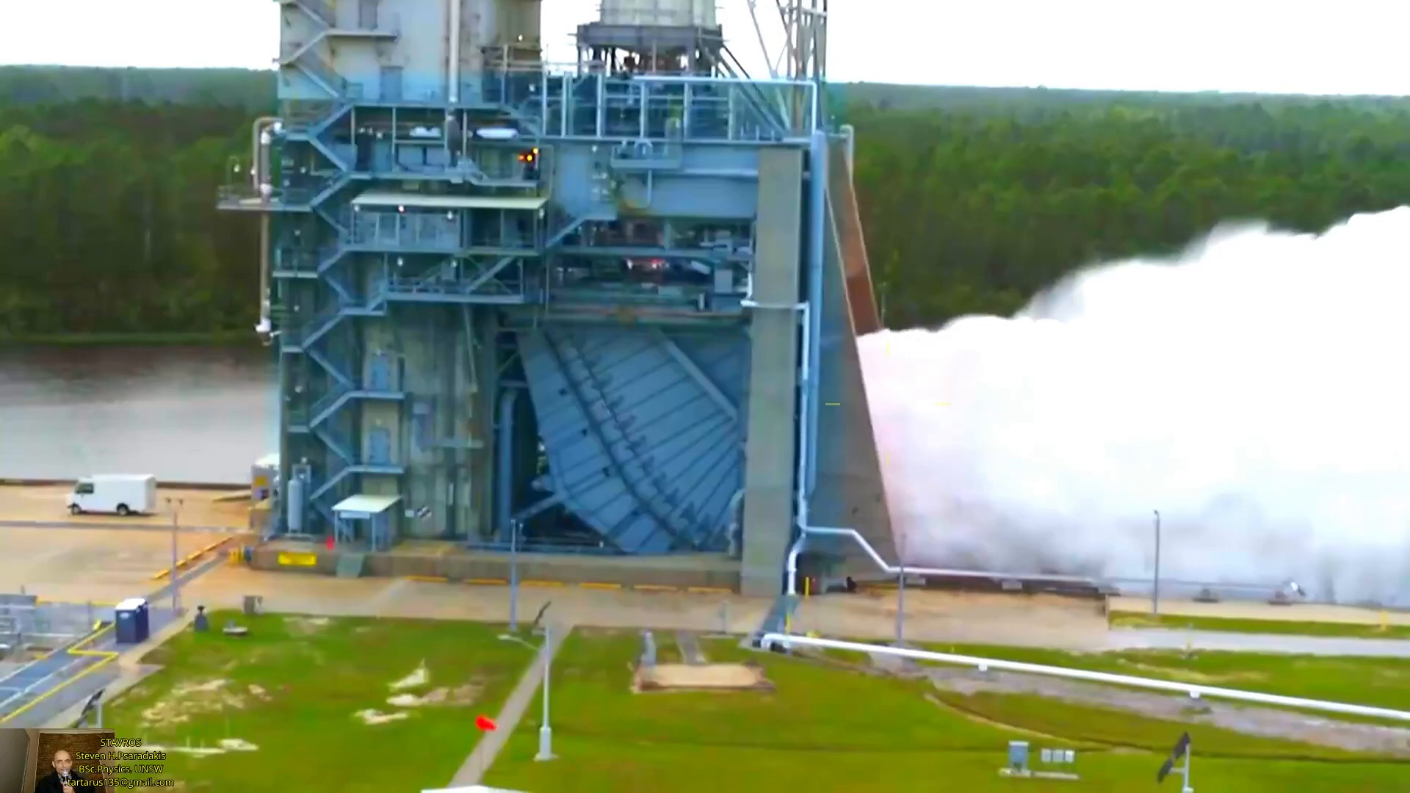
pyautogui.press('Escape')
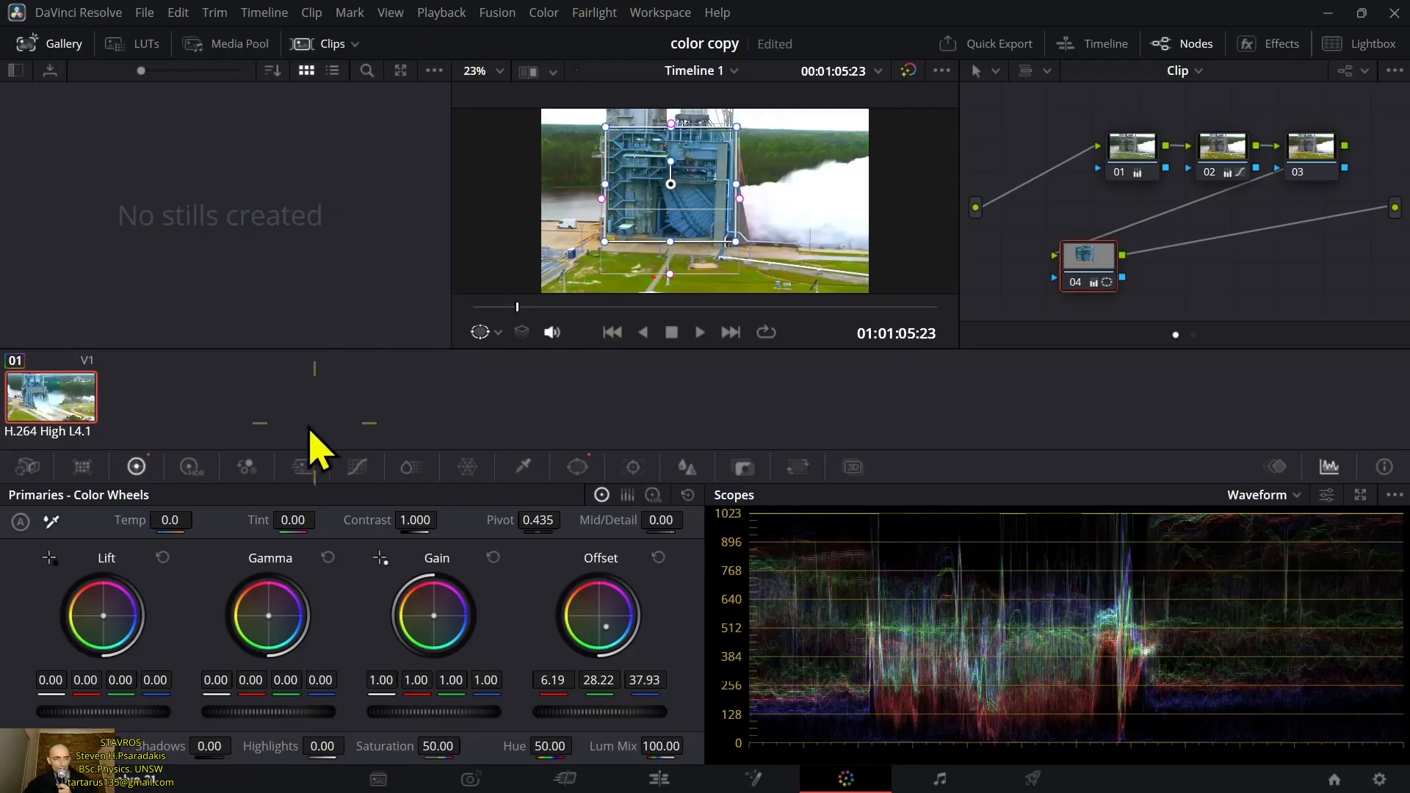
# - Show the window controls again, and grab a still of the graded frame into the gallery
pyautogui.click(579, 469)
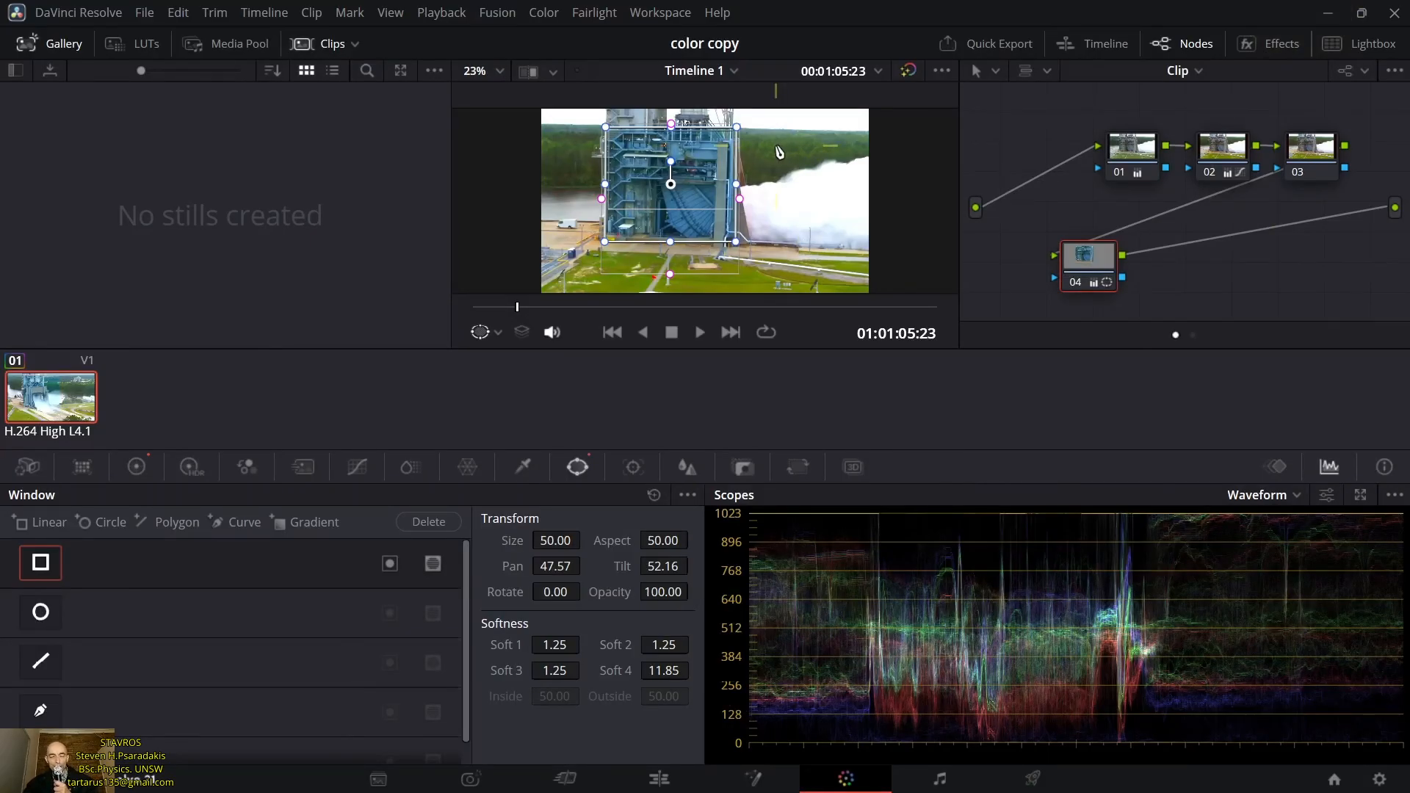
pyautogui.rightClick(779, 152)
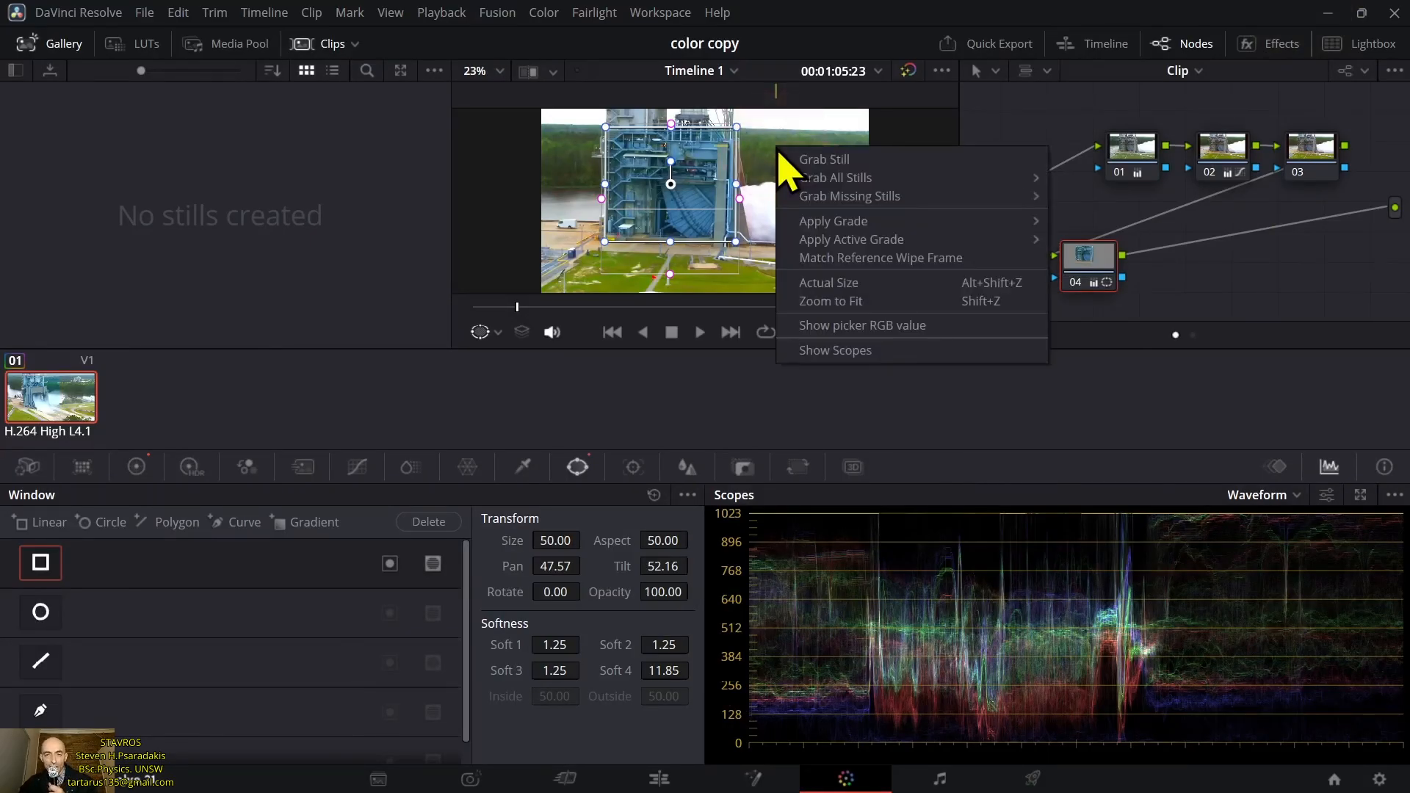
pyautogui.click(815, 163)
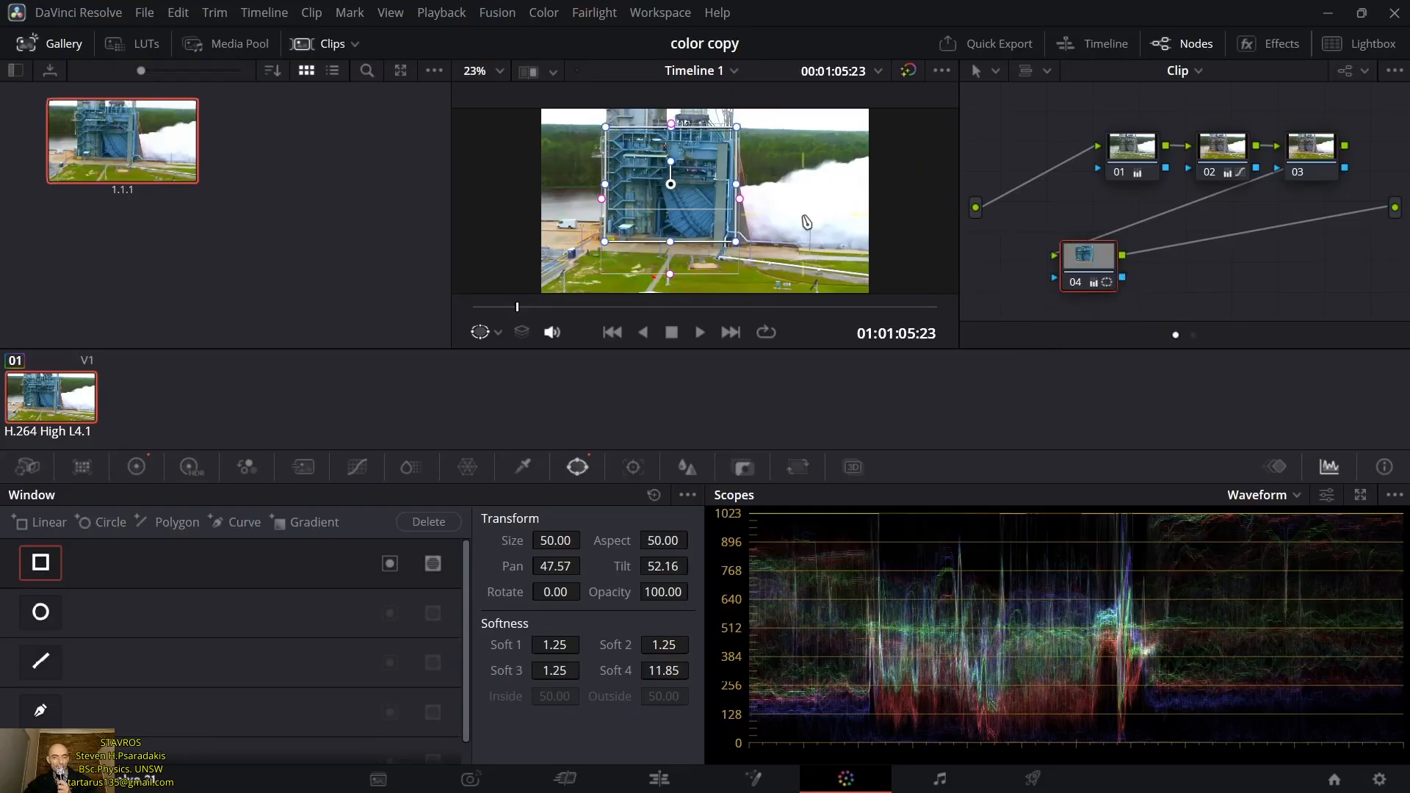
# - Display the grabbed still's node graph to review its four nodes, and close it
pyautogui.rightClick(144, 143)
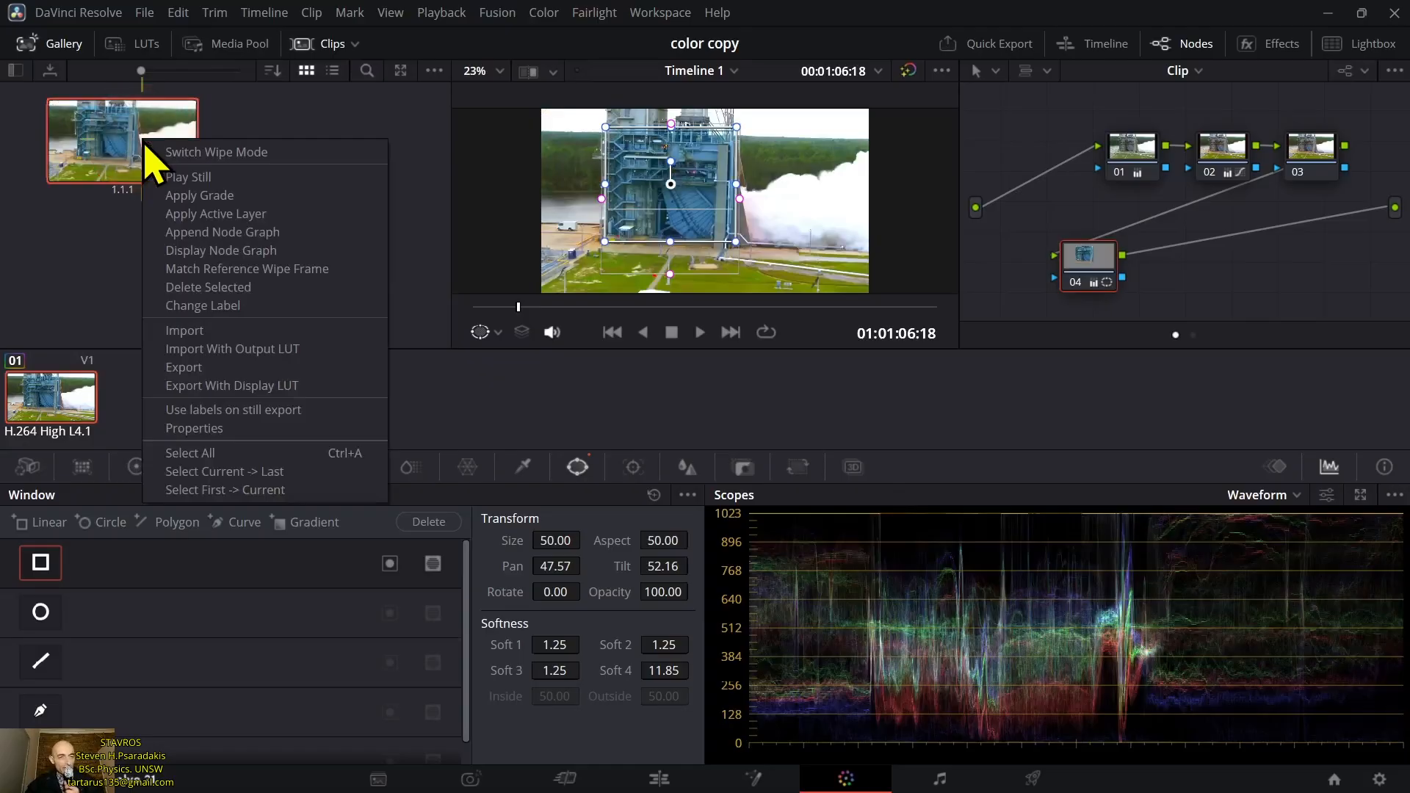
pyautogui.click(203, 251)
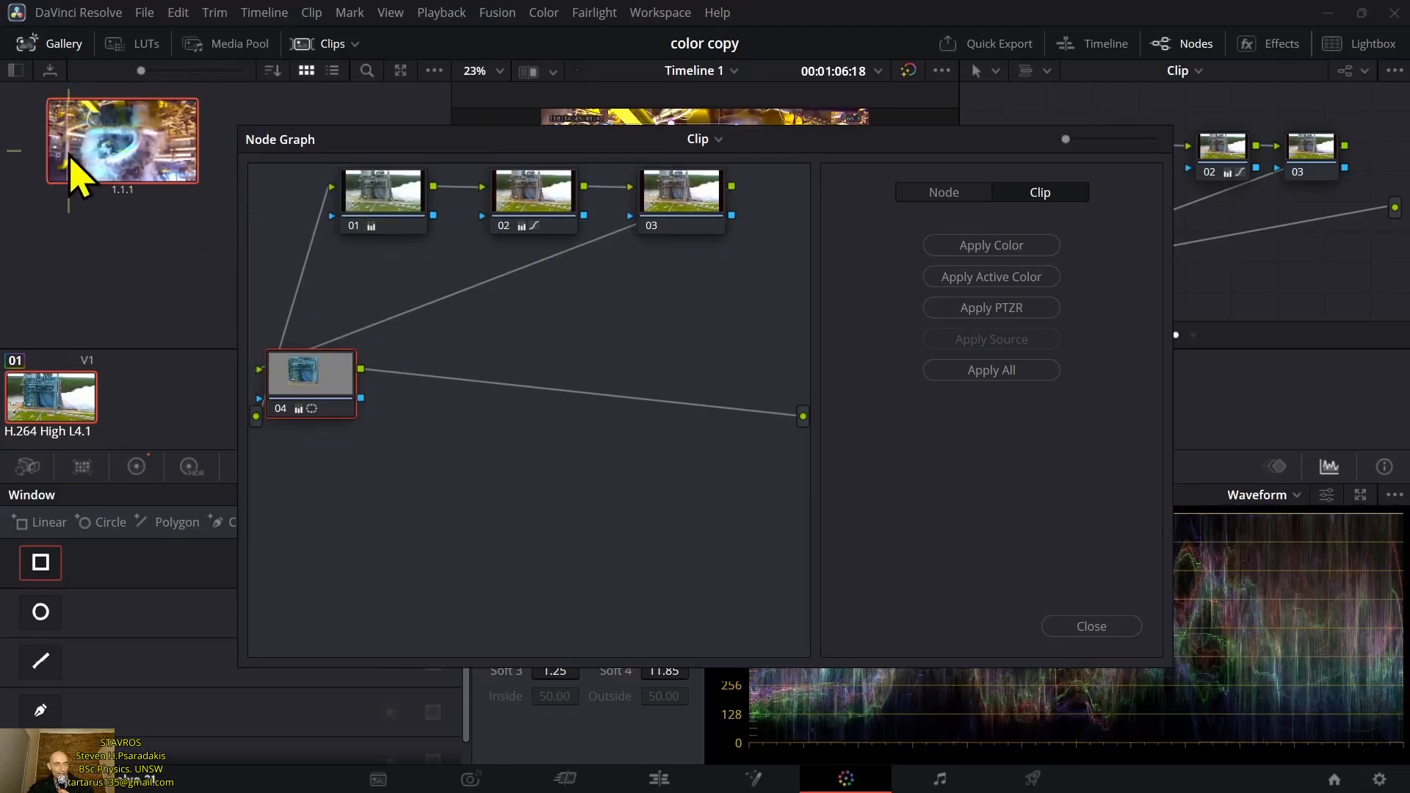
pyautogui.click(64, 257)
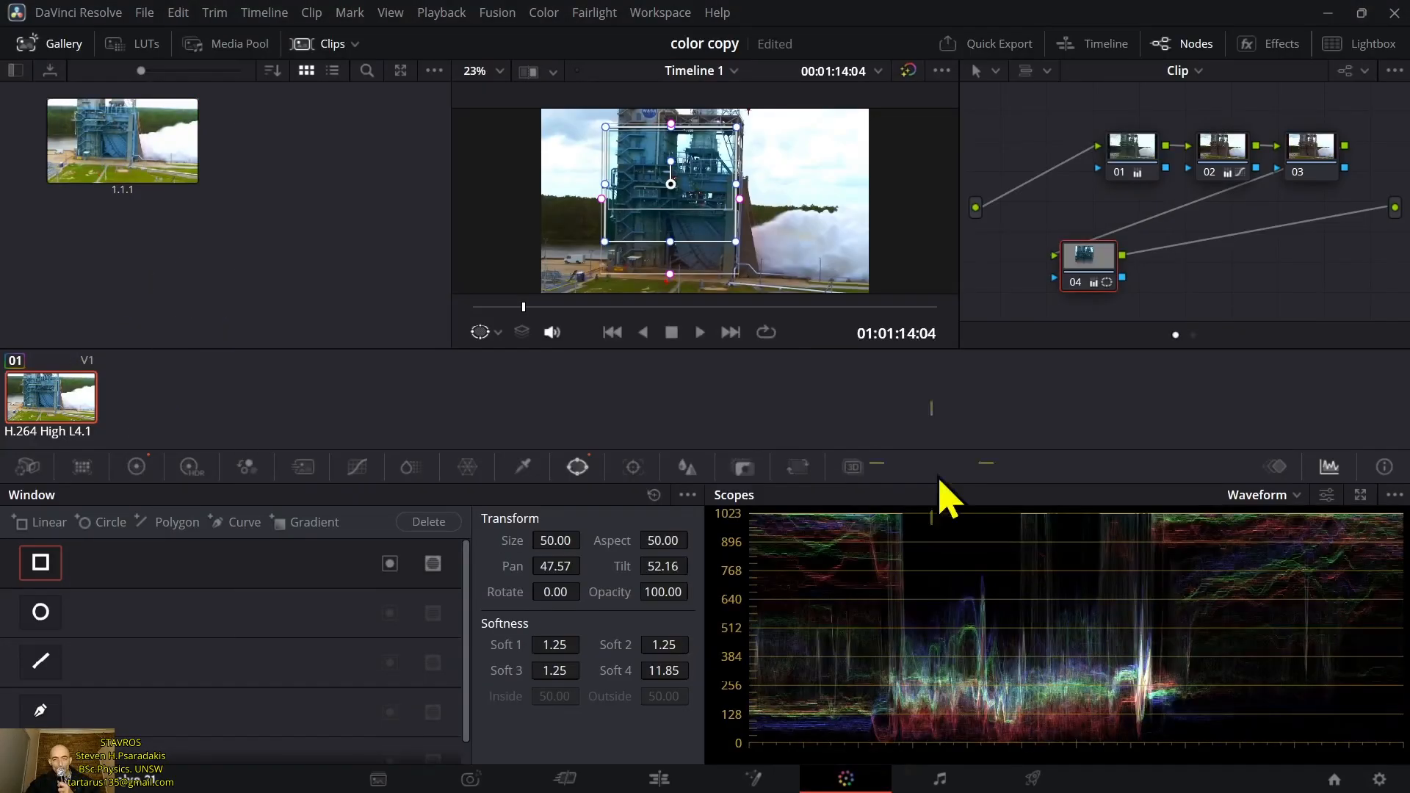
# - Go to the Deliver page and choose the YouTube 1080p render preset
pyautogui.click(1033, 778)
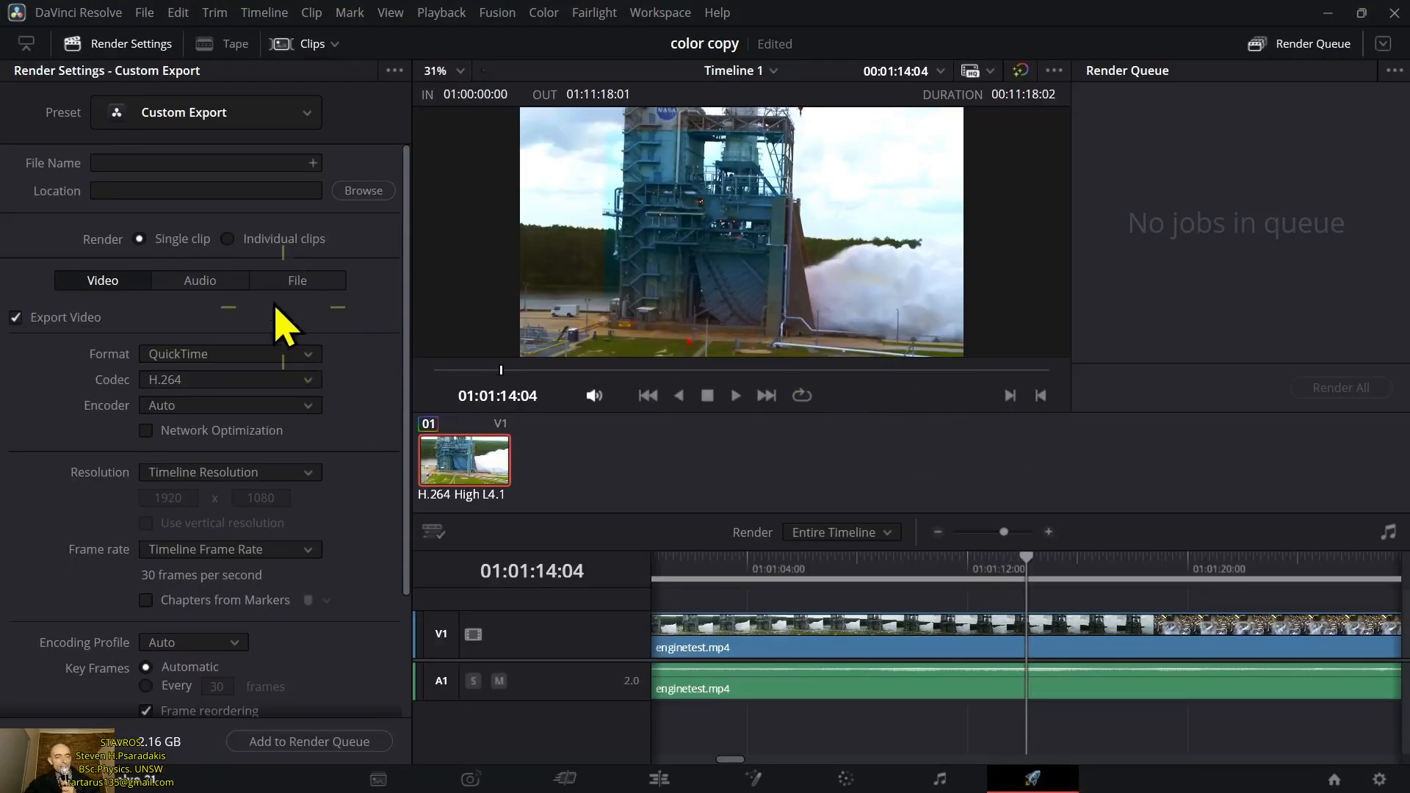
pyautogui.moveTo(405, 236); pyautogui.dragTo(404, 163)
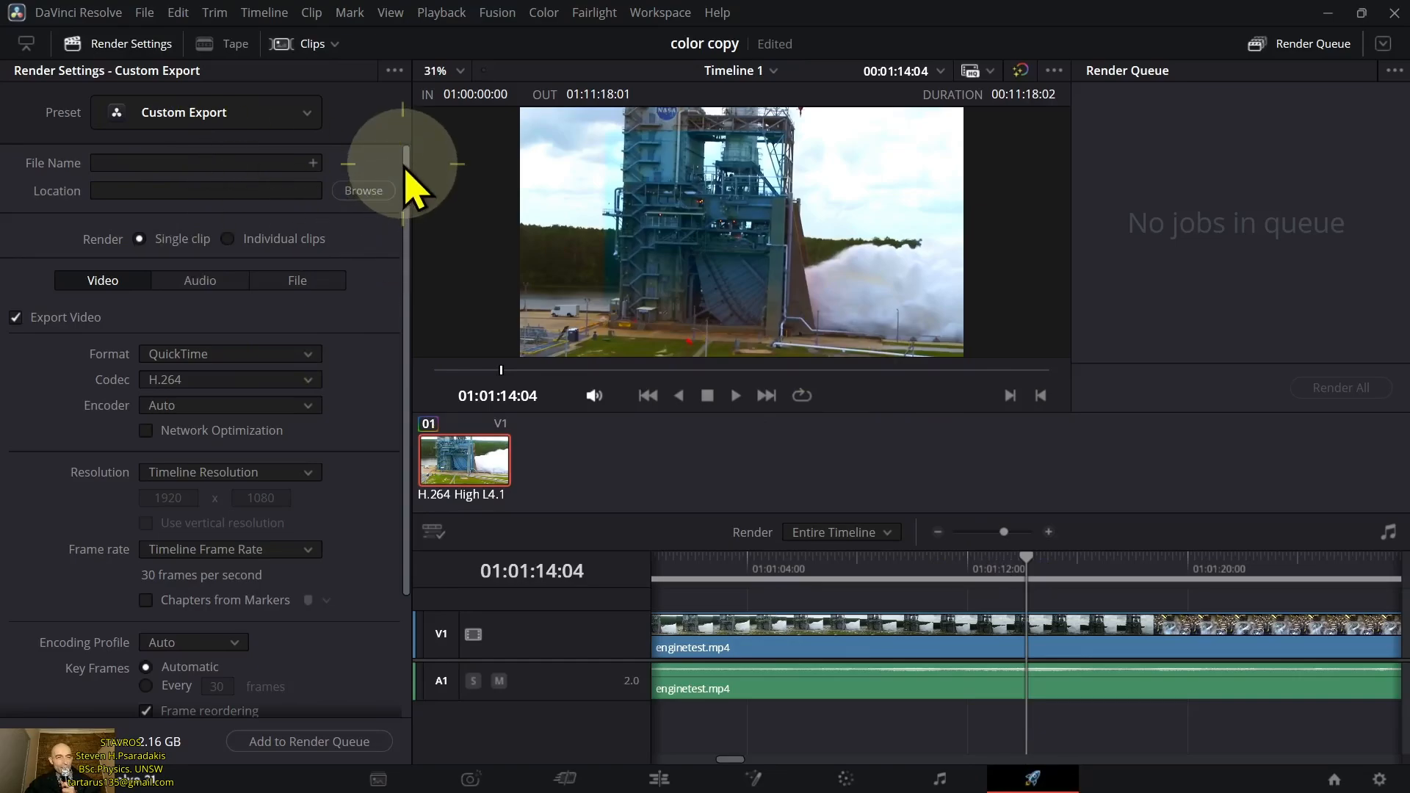
pyautogui.click(224, 114)
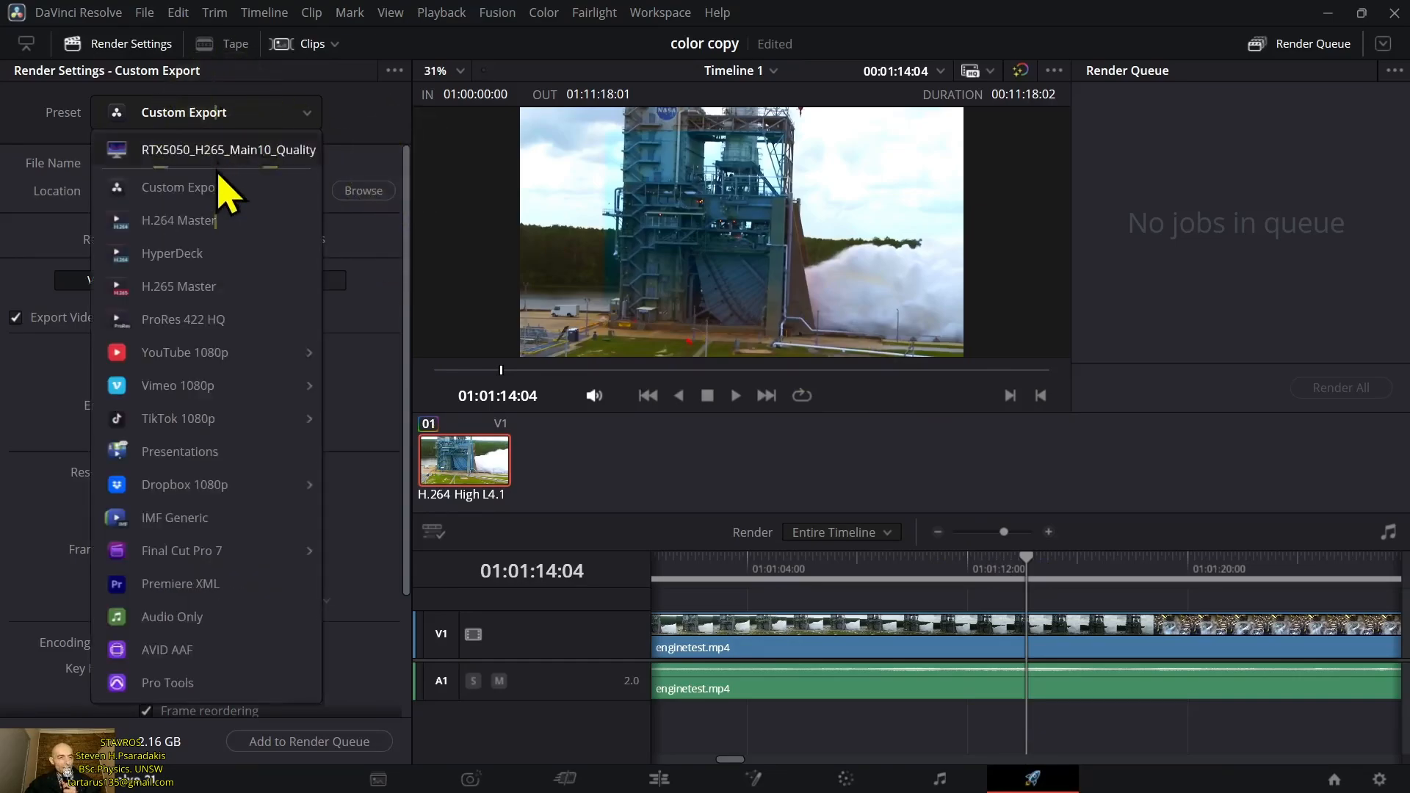
pyautogui.click(237, 350)
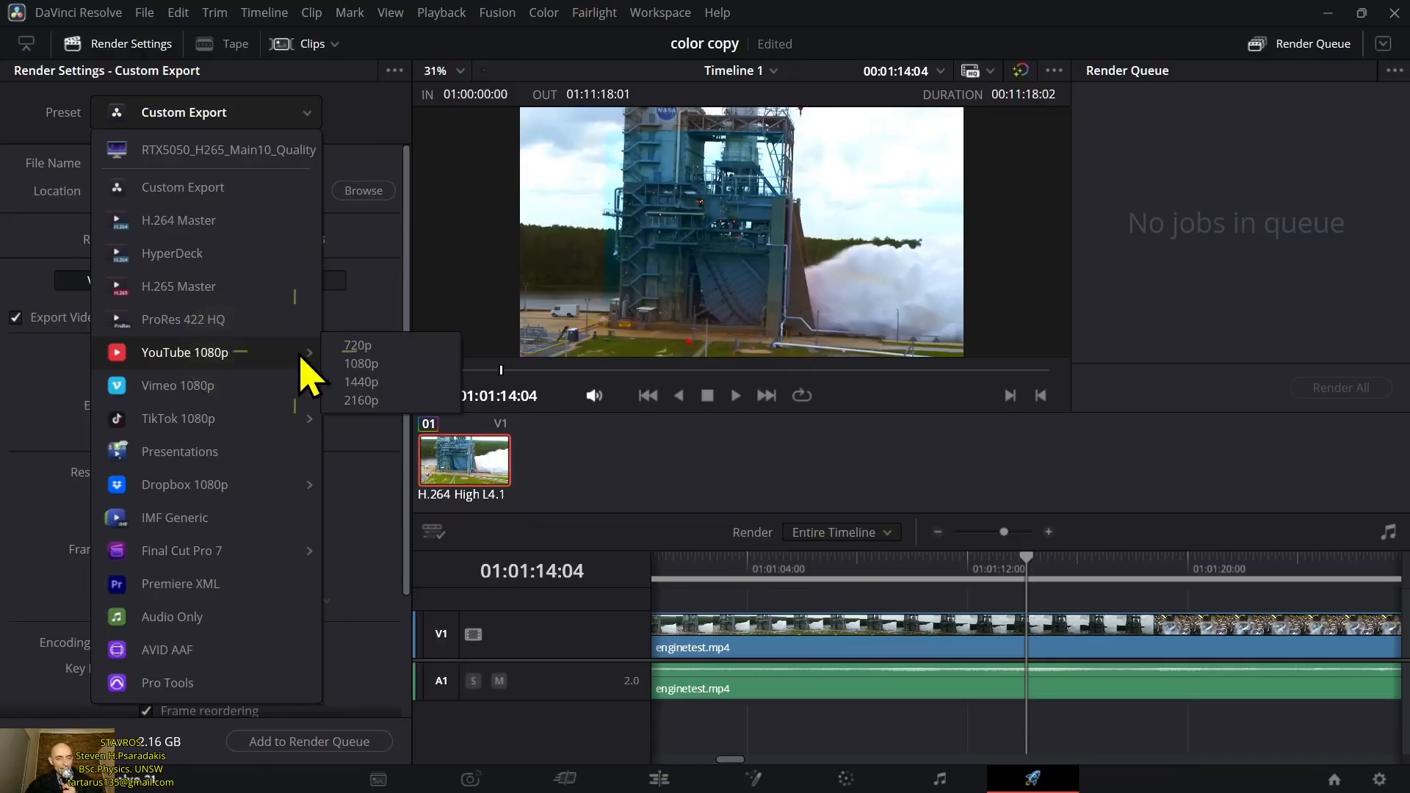
pyautogui.click(369, 363)
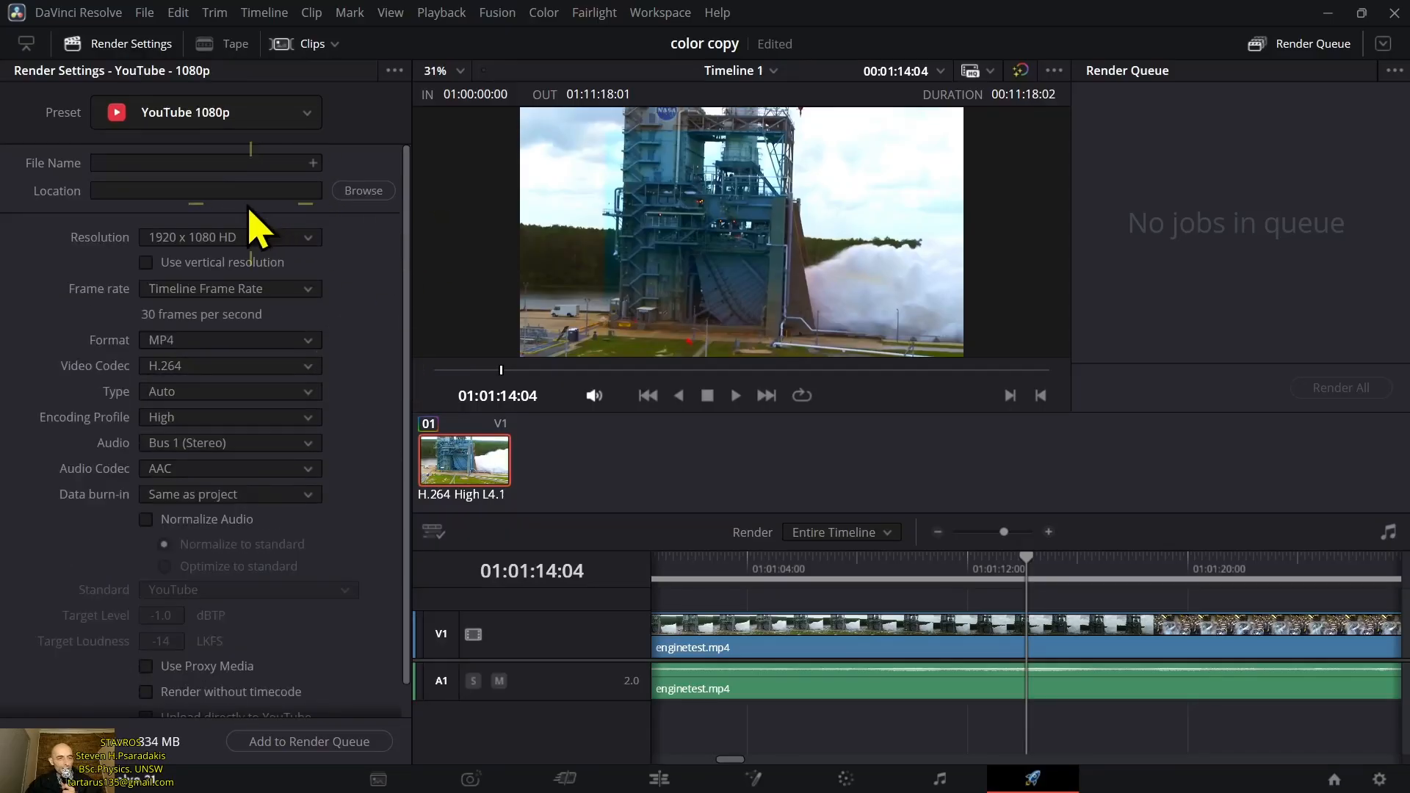
# - Name the export file engine, and set its save location to the Videos folder
pyautogui.click(220, 163)
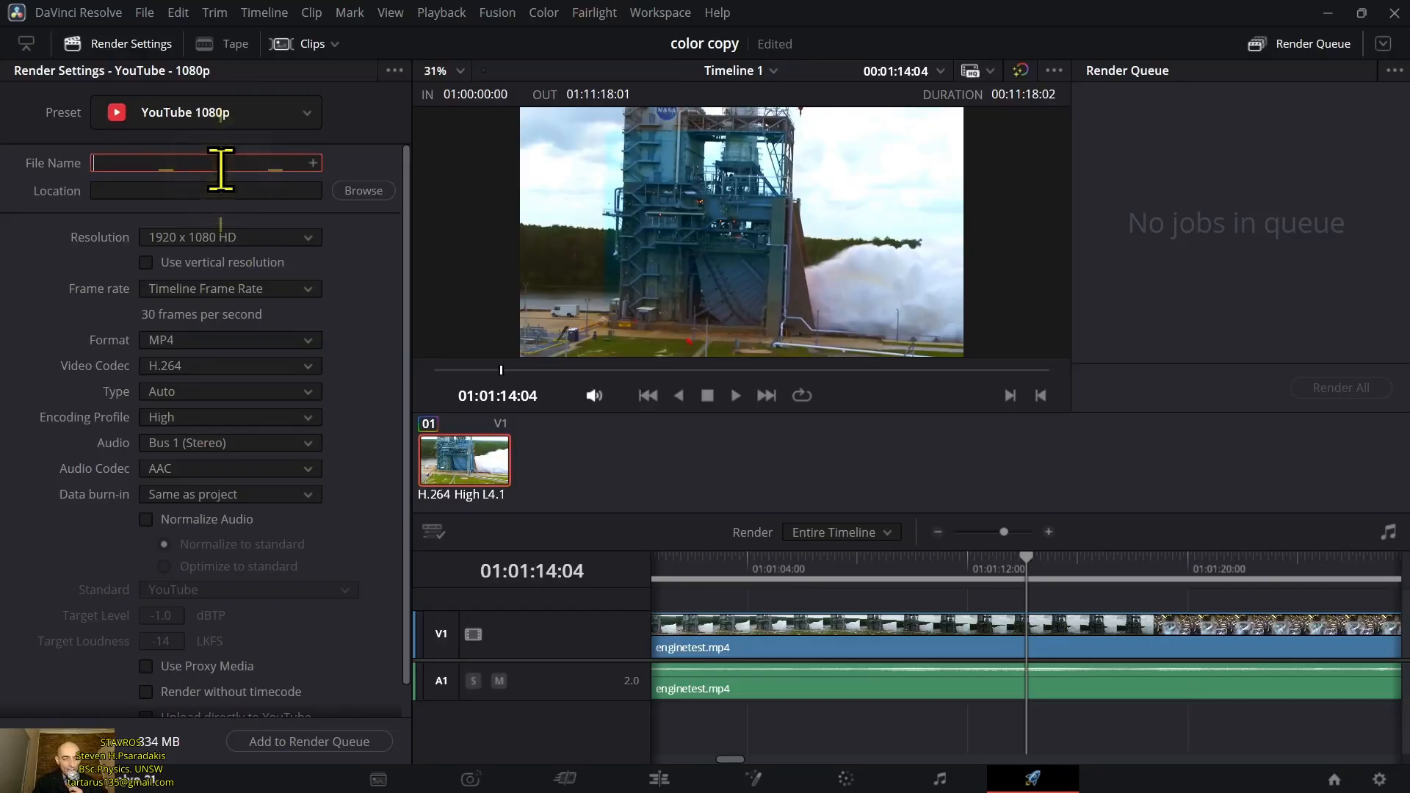
pyautogui.write('engine')
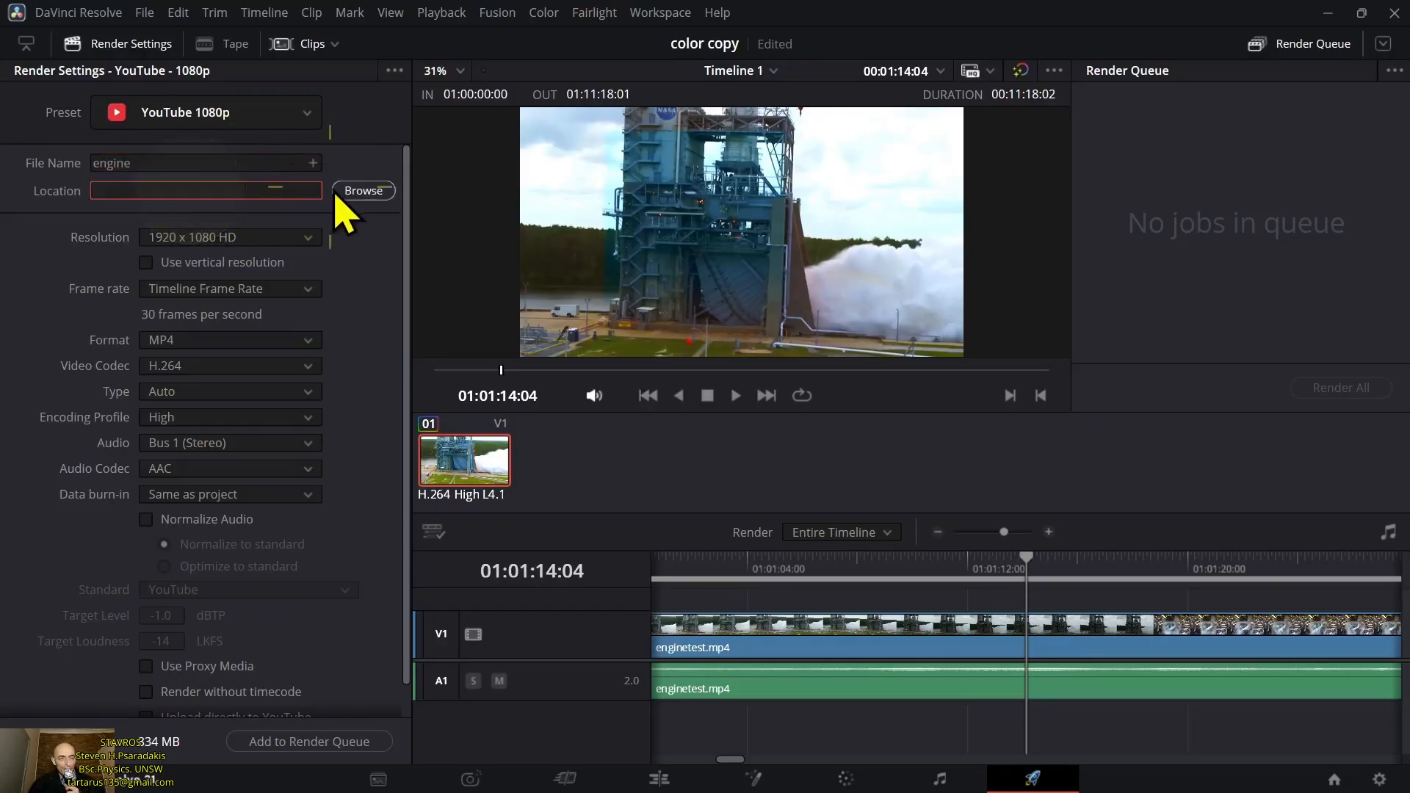
pyautogui.click(358, 191)
pyautogui.click(548, 385)
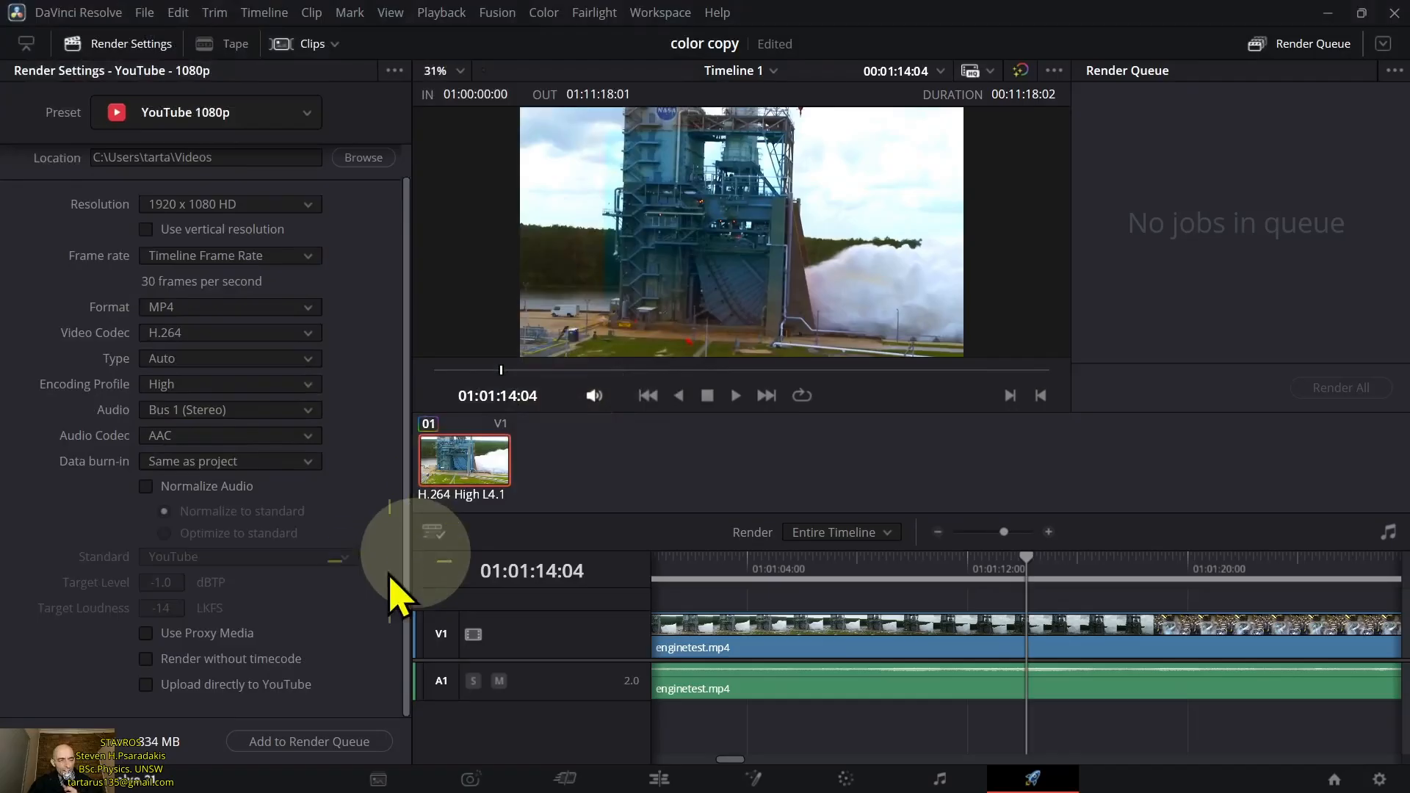
# - Add the engine export to the render queue, and start rendering all queued jobs
pyautogui.click(314, 743)
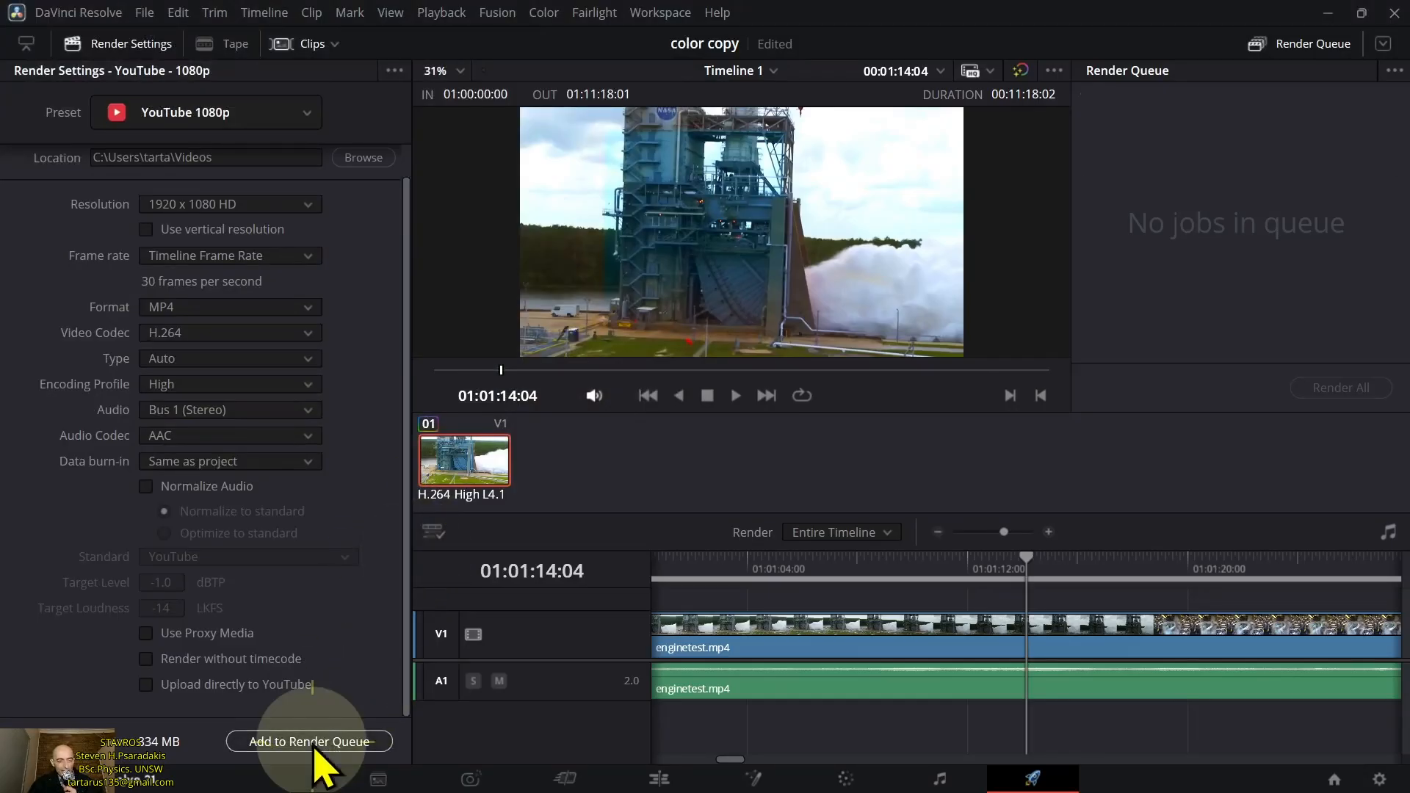
pyautogui.click(1345, 387)
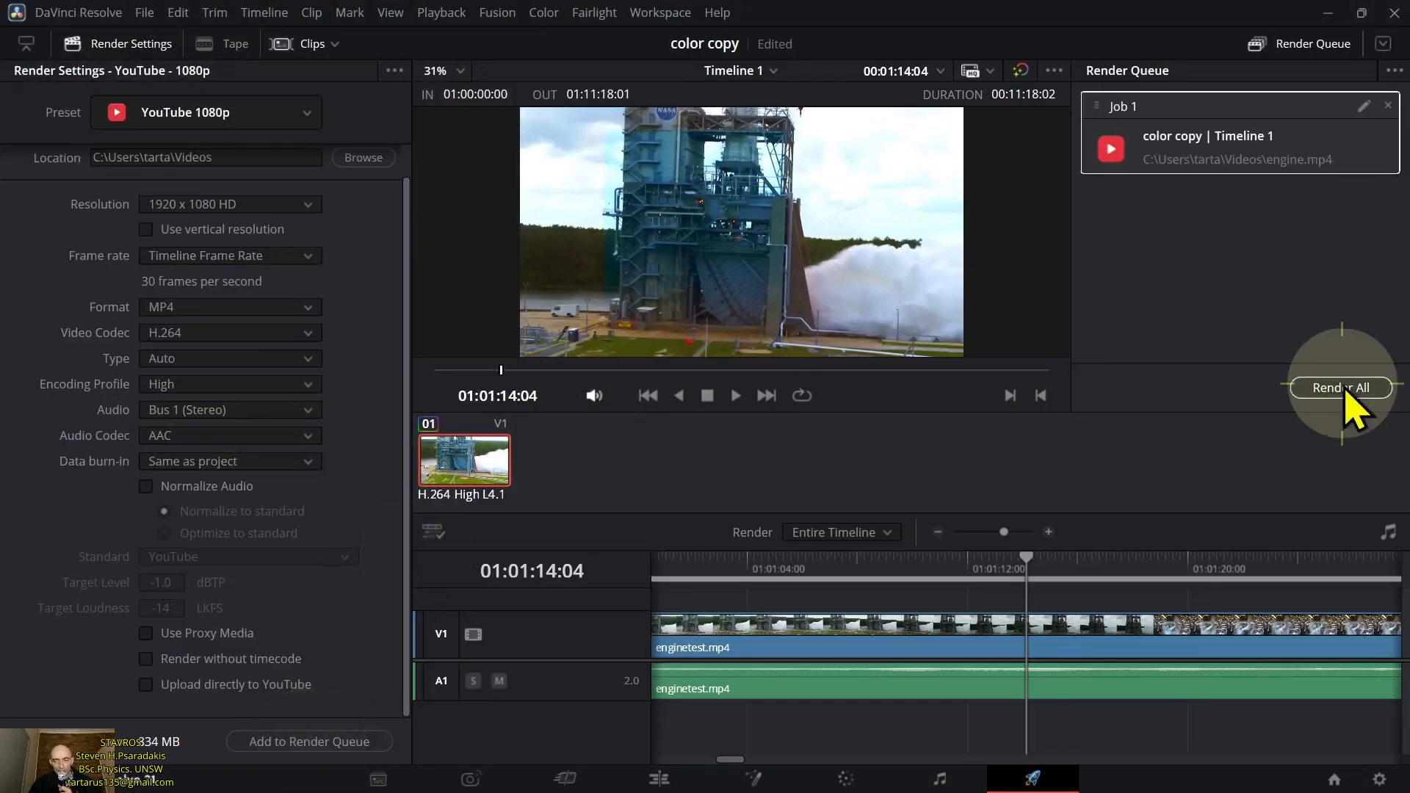